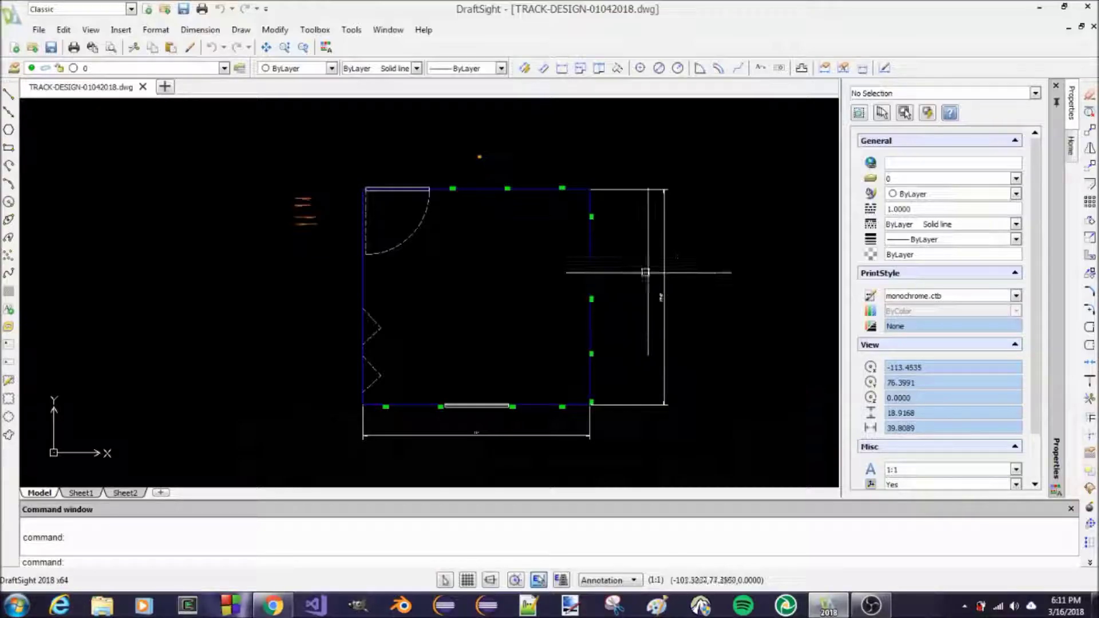
- Examine the room layout's overall shape and the dimensions along its lower and right-hand walls
scroll(476, 327, up, 2)
scroll(477, 291, down, 3)
scroll(477, 292, up, 3)
scroll(454, 277, down, 2)
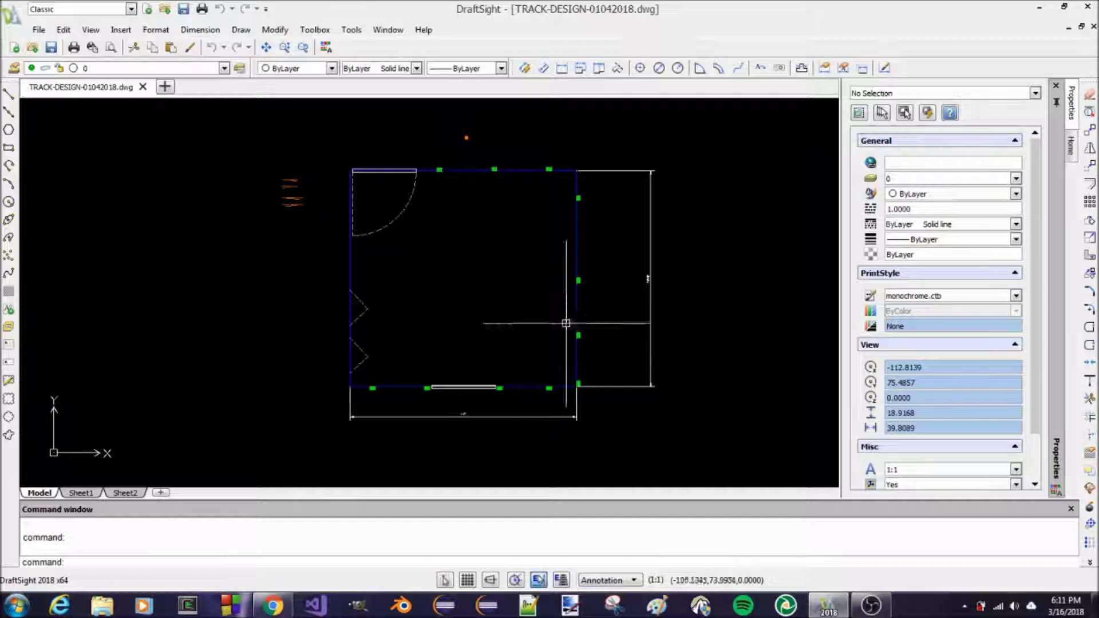
scroll(493, 329, up, 2)
scroll(493, 333, down, 3)
scroll(492, 332, up, 4)
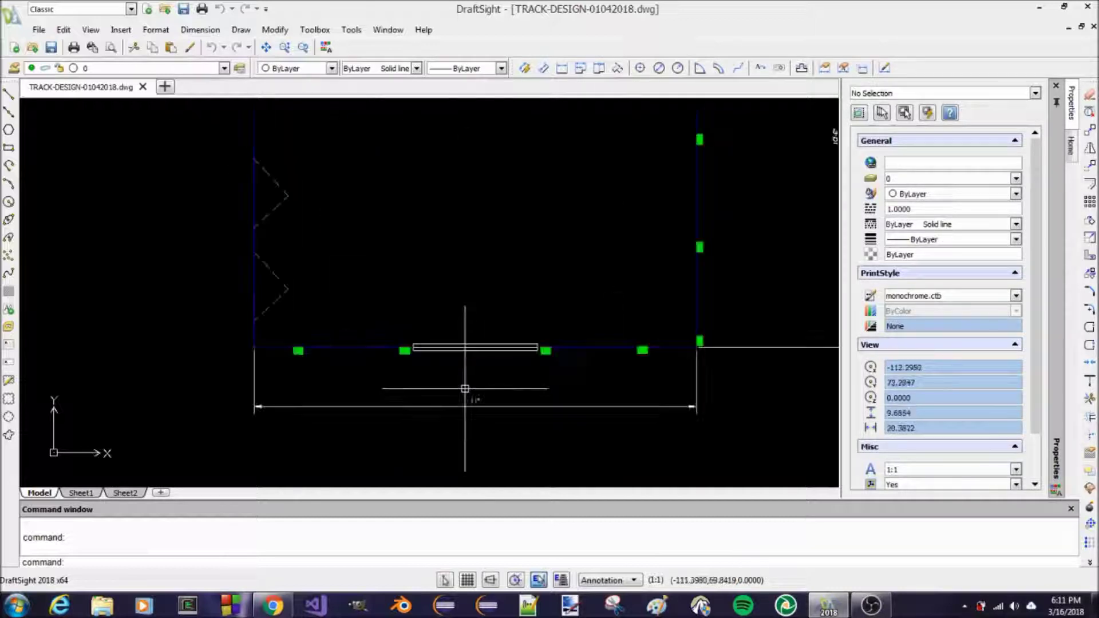
scroll(491, 395, down, 1)
scroll(510, 404, up, 2)
scroll(510, 404, down, 3)
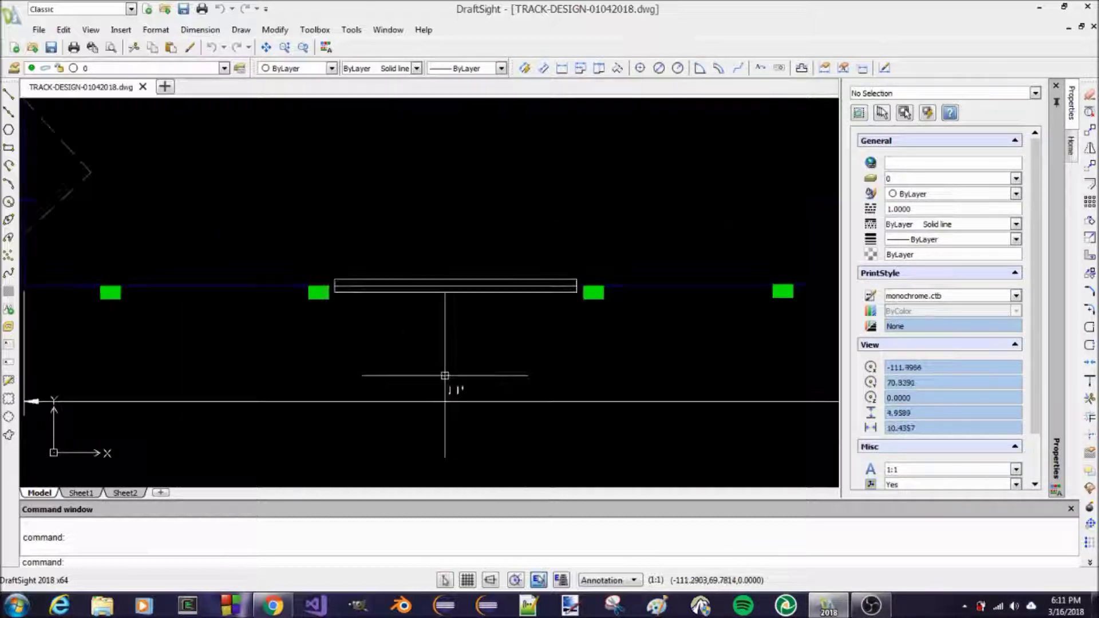
scroll(453, 385, up, 3)
scroll(454, 392, down, 4)
scroll(679, 275, down, 3)
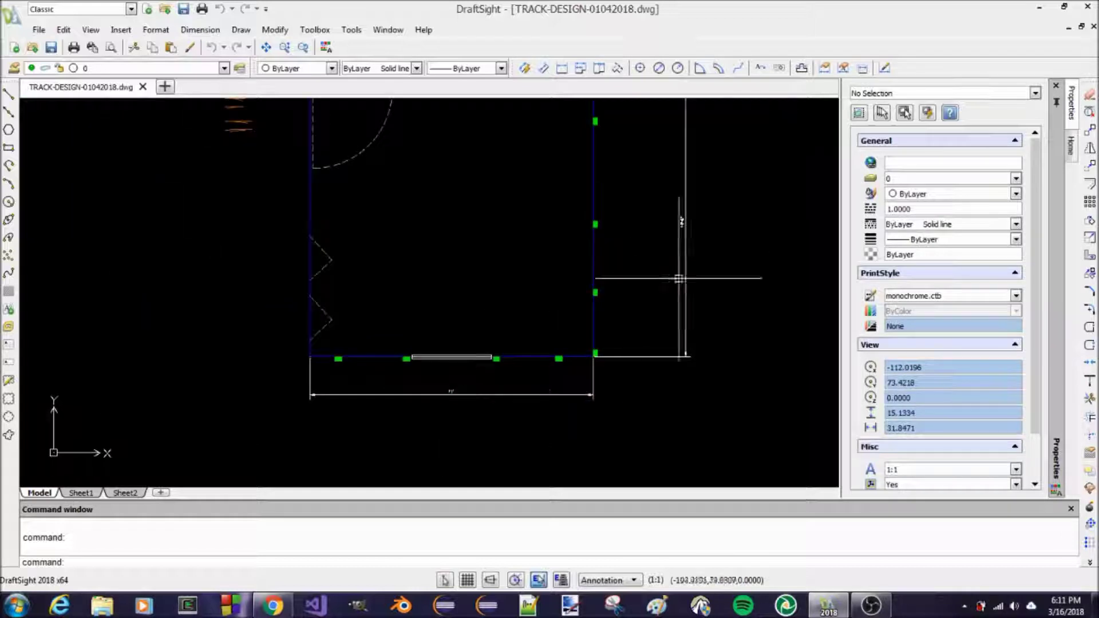
scroll(690, 231, up, 4)
scroll(694, 270, down, 3)
scroll(695, 270, down, 3)
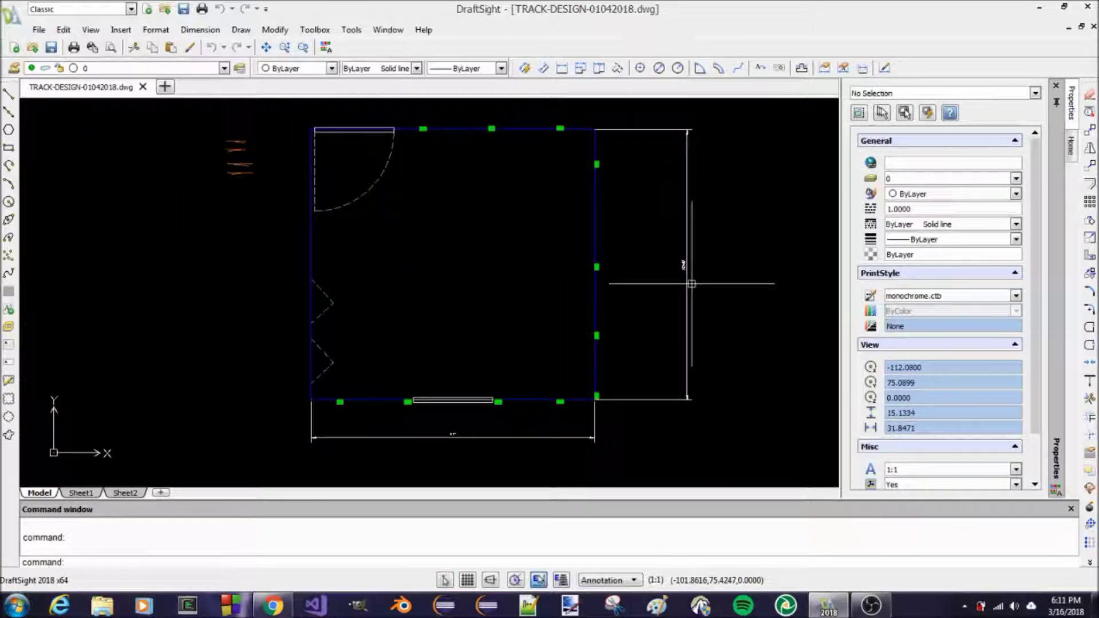
- Inspect the room's door swing, the folding closet doors and the window in the lower wall
scroll(367, 141, up, 3)
scroll(366, 141, up, 1)
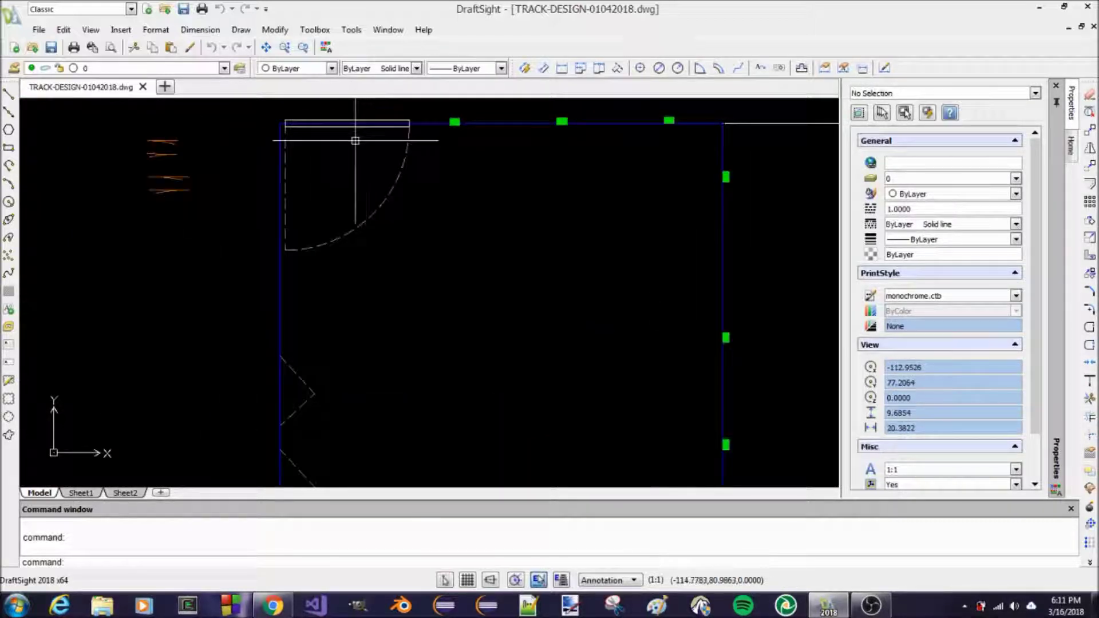
scroll(392, 170, down, 2)
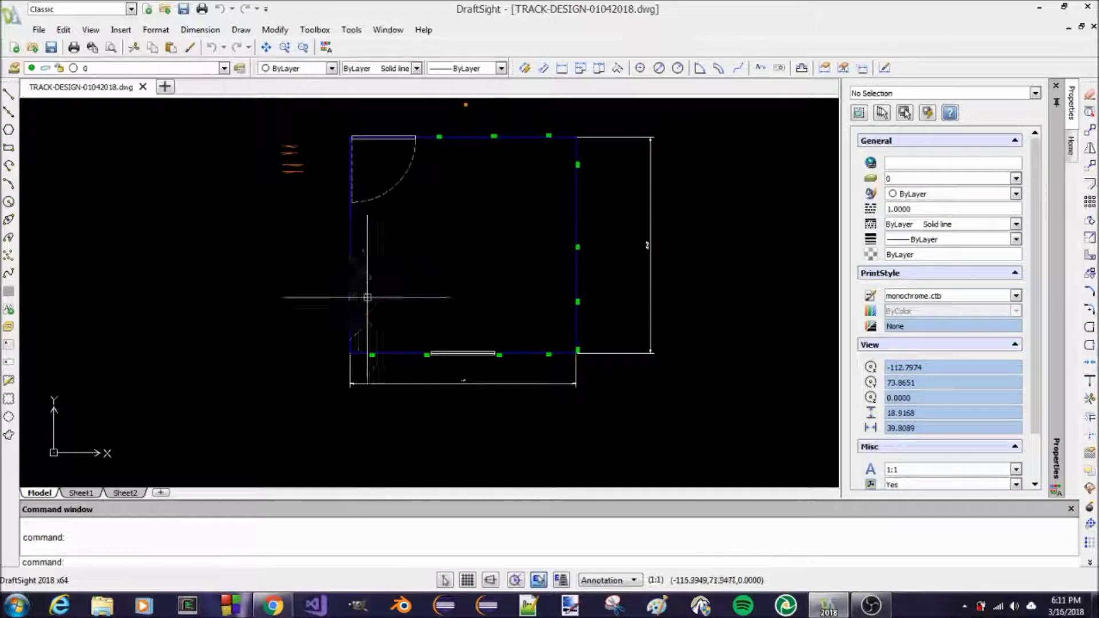
scroll(481, 374, up, 4)
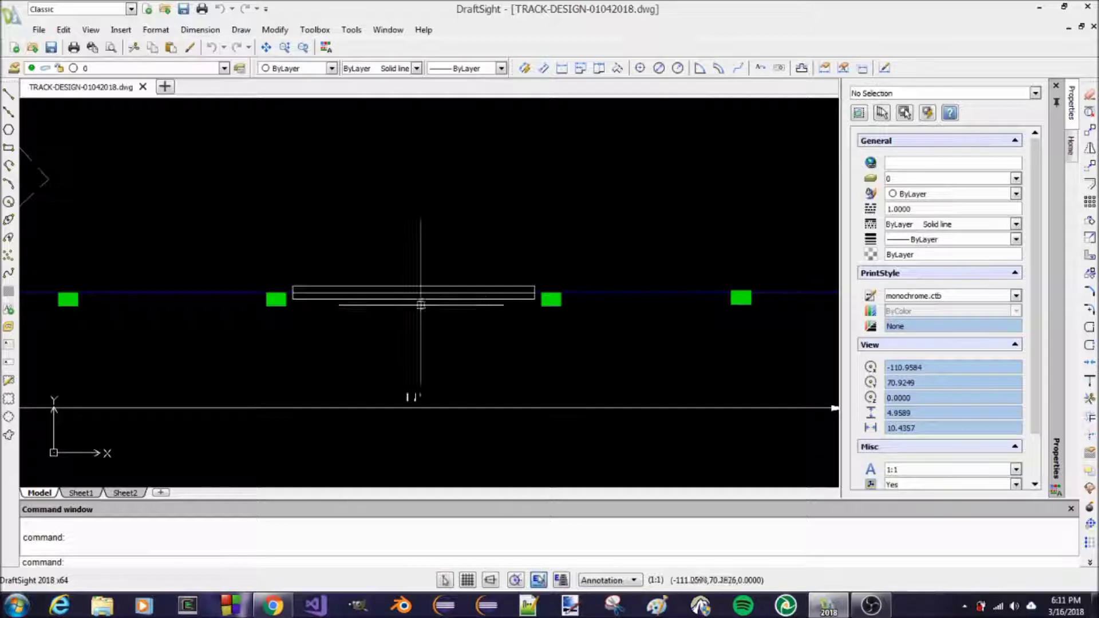
scroll(435, 309, down, 3)
scroll(507, 248, down, 1)
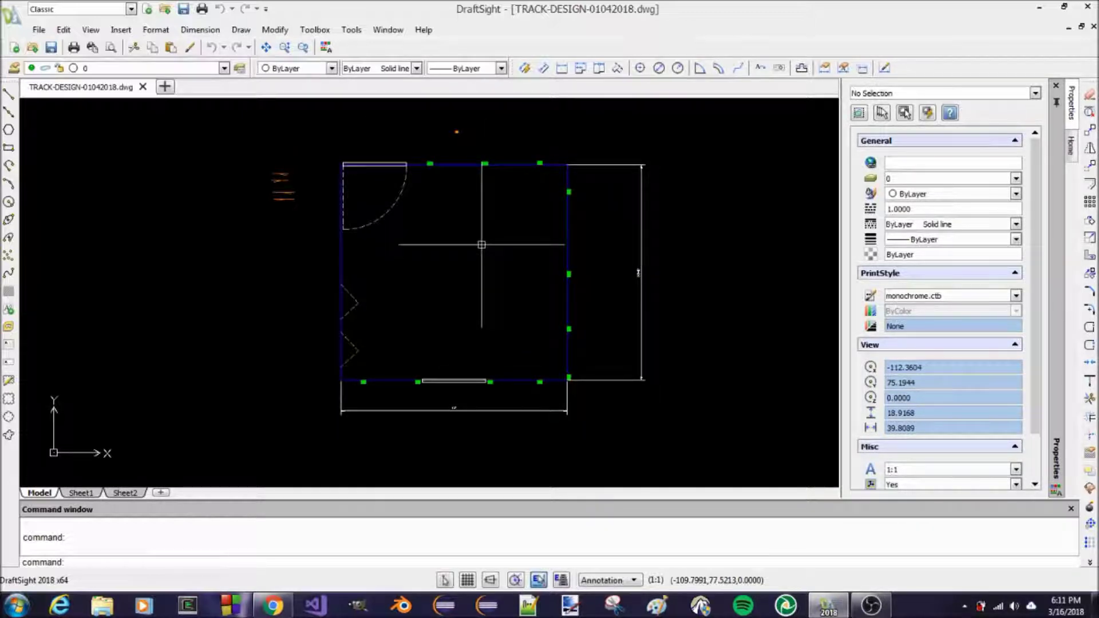
- Save the drawing and inspect the orange marks outside the room beside the door
key(ctrl+s)
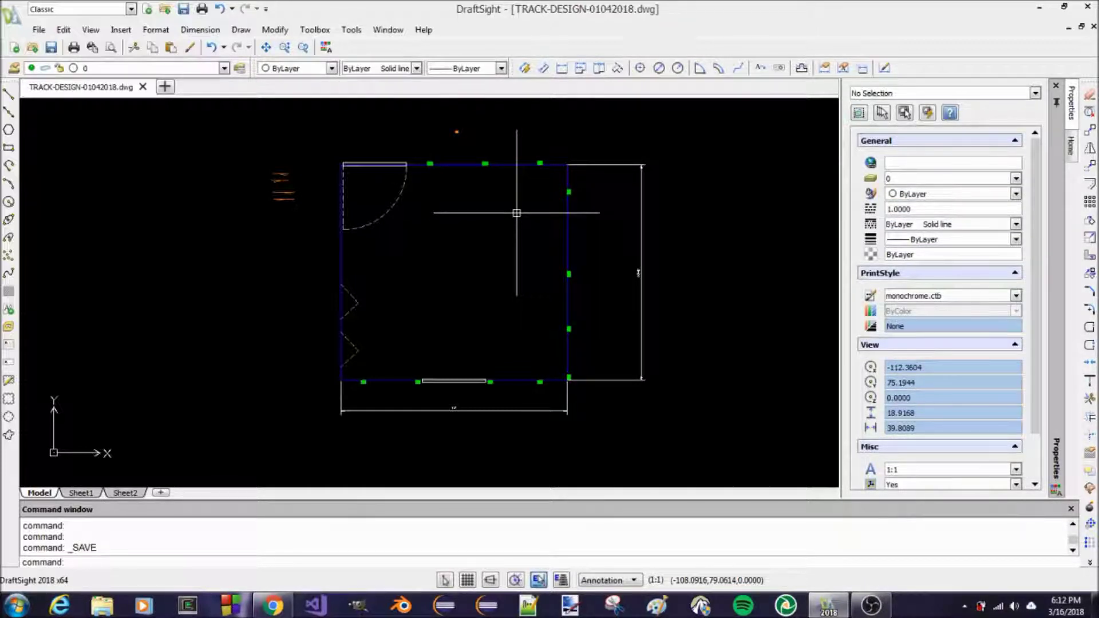
scroll(293, 165, up, 3)
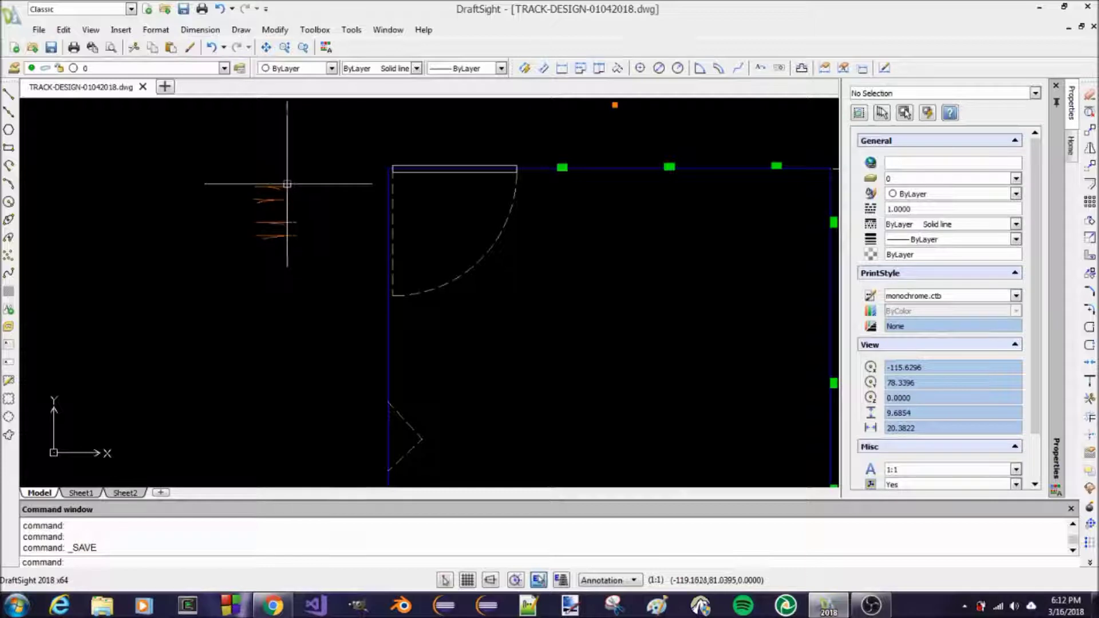
scroll(291, 201, down, 2)
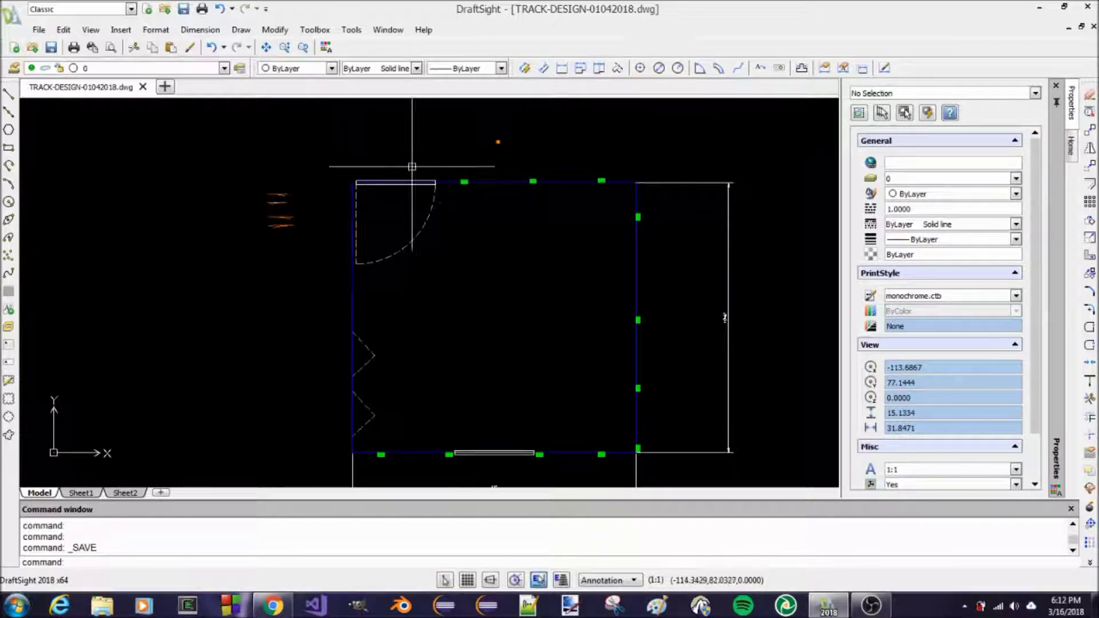
- Switch to the YouTube channel in Chrome, review the uploaded tutorial list down to Video 6: Layers, and return to DraftSight
click(276, 610)
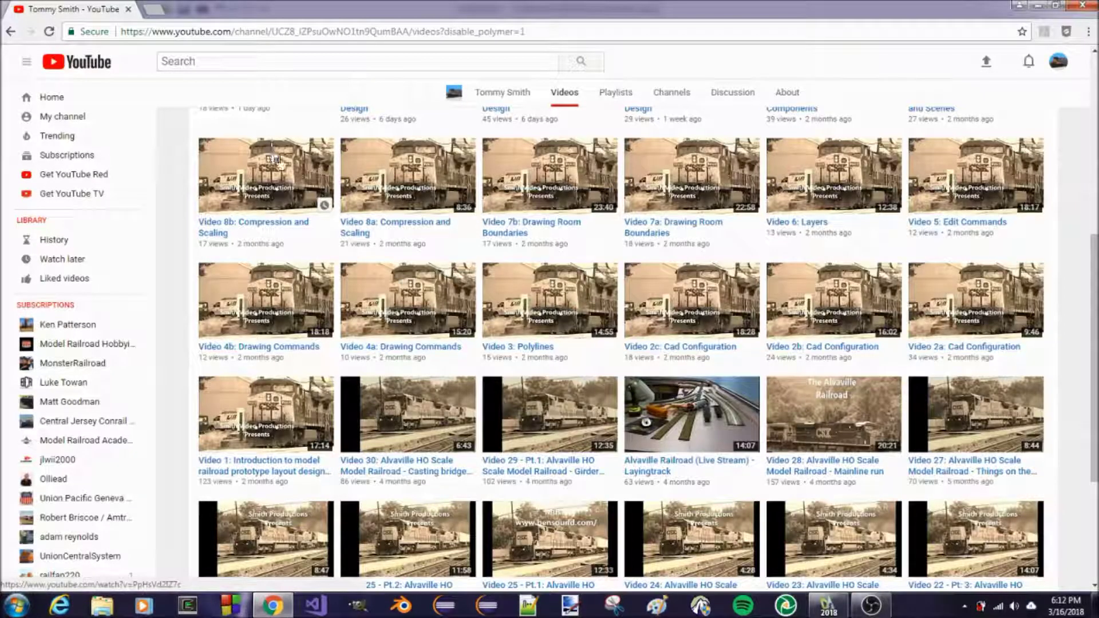
scroll(303, 178, down, 2)
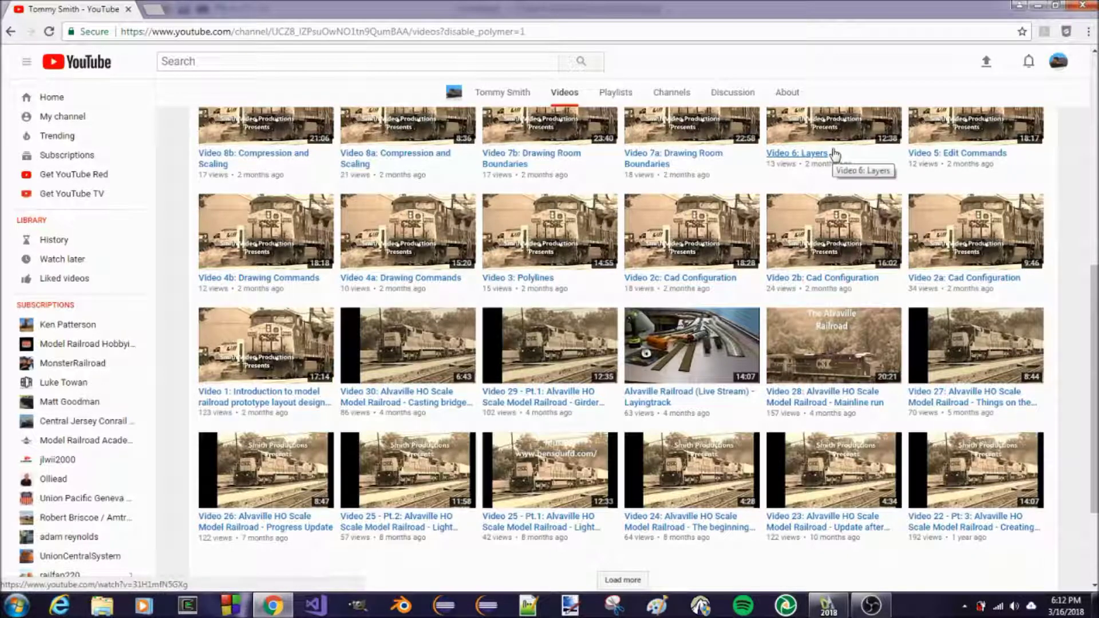
click(1037, 6)
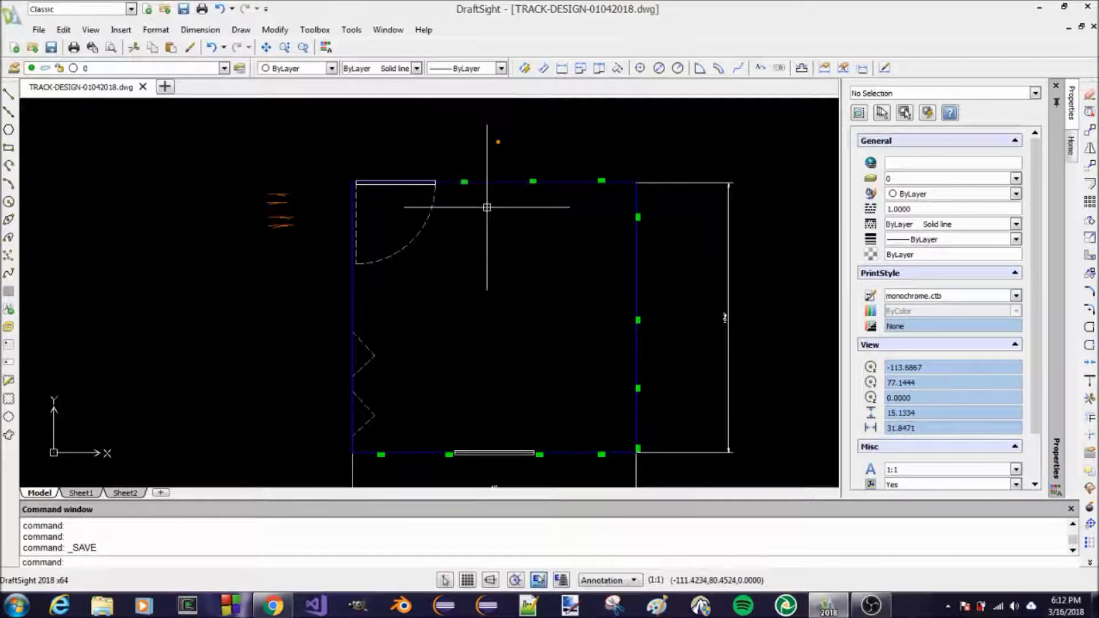
scroll(535, 204, up, 1)
scroll(532, 205, down, 2)
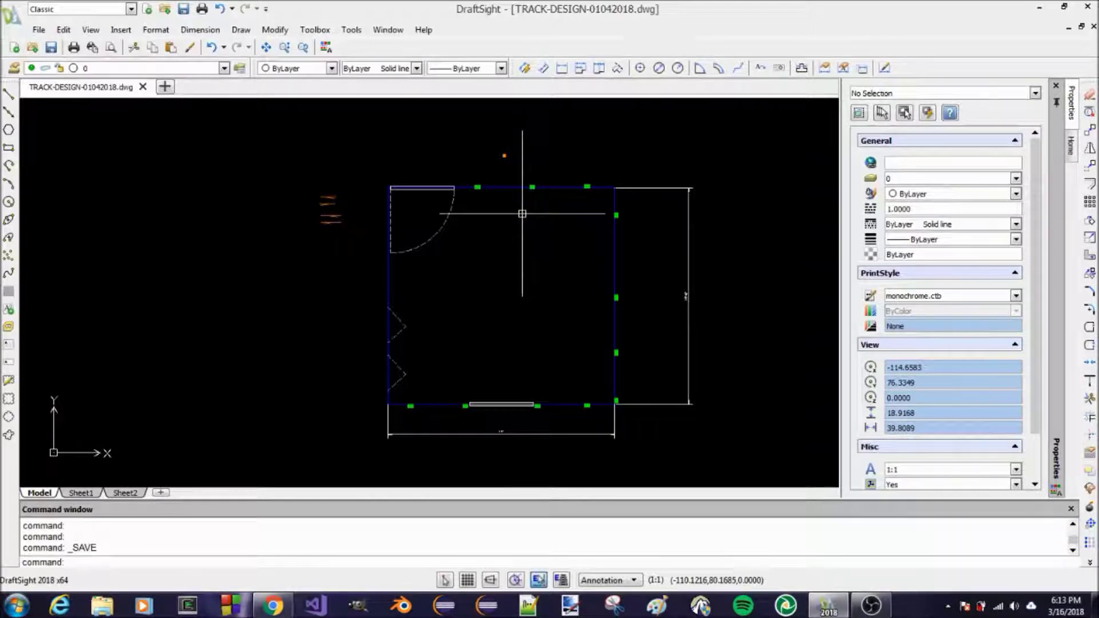
scroll(523, 212, up, 1)
scroll(522, 213, down, 1)
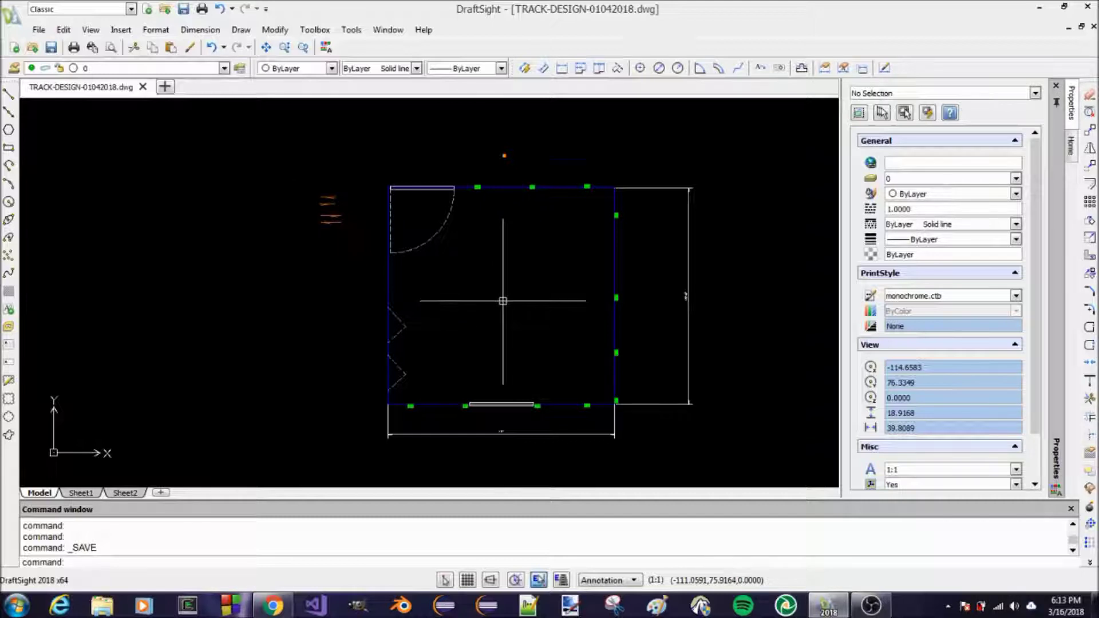
scroll(502, 301, up, 1)
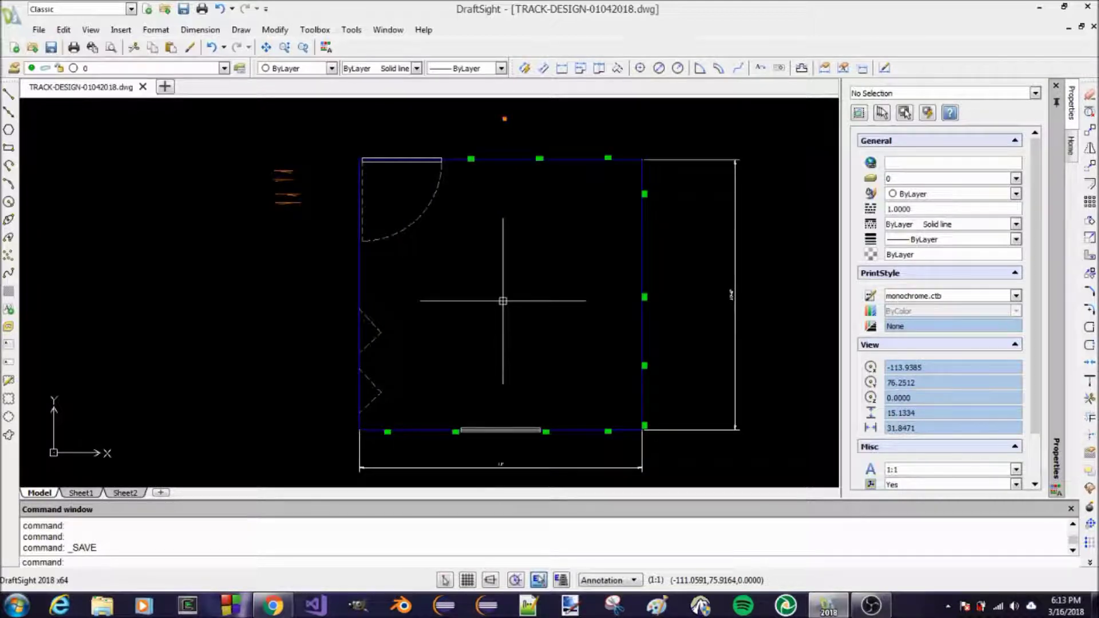
scroll(503, 301, down, 1)
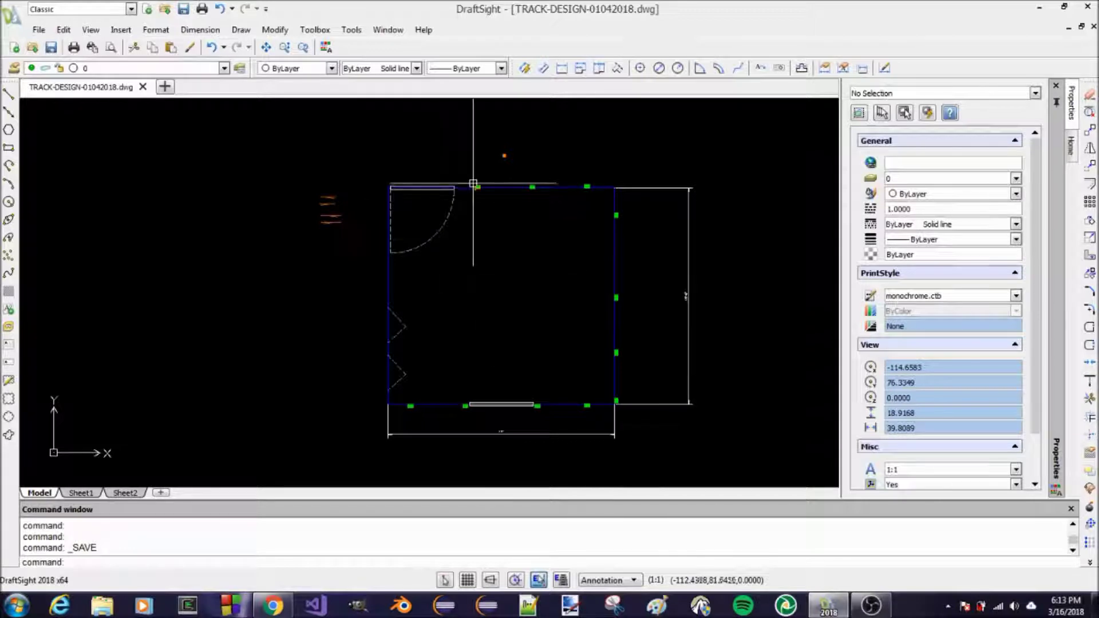
click(353, 29)
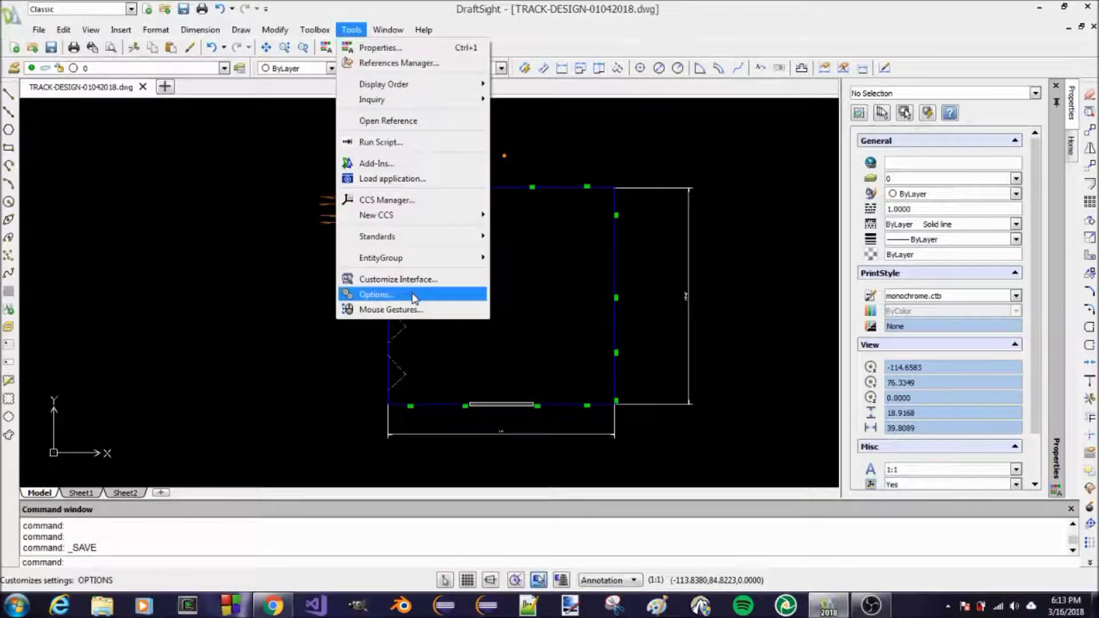
click(197, 228)
key(Escape)
key(Escape)
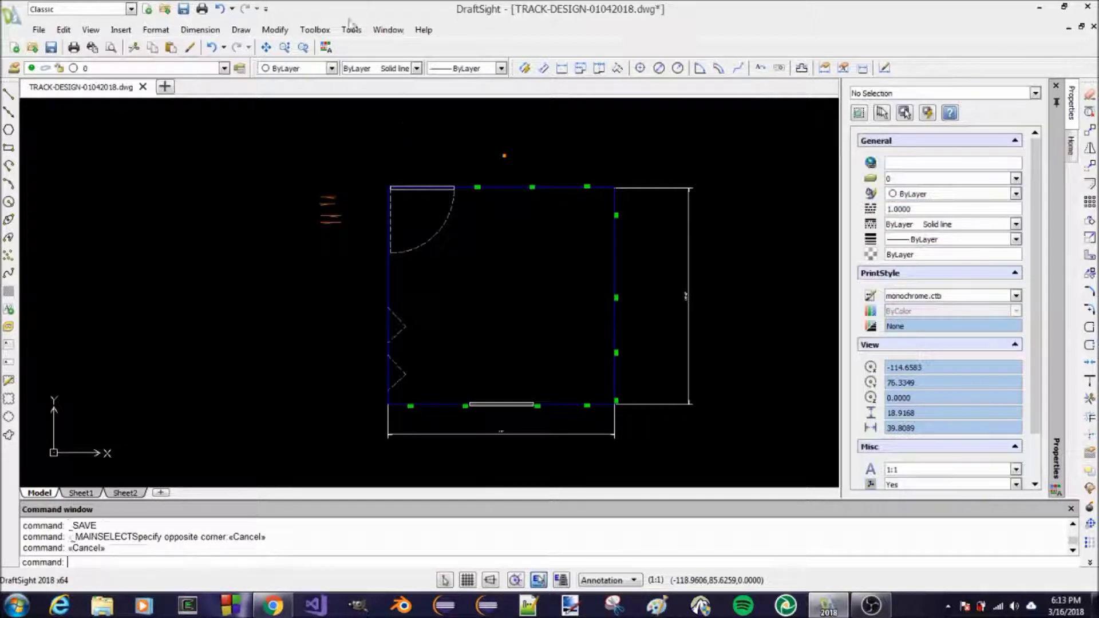
- Open the command alias list in the user preferences and locate the LAYER entries
click(351, 28)
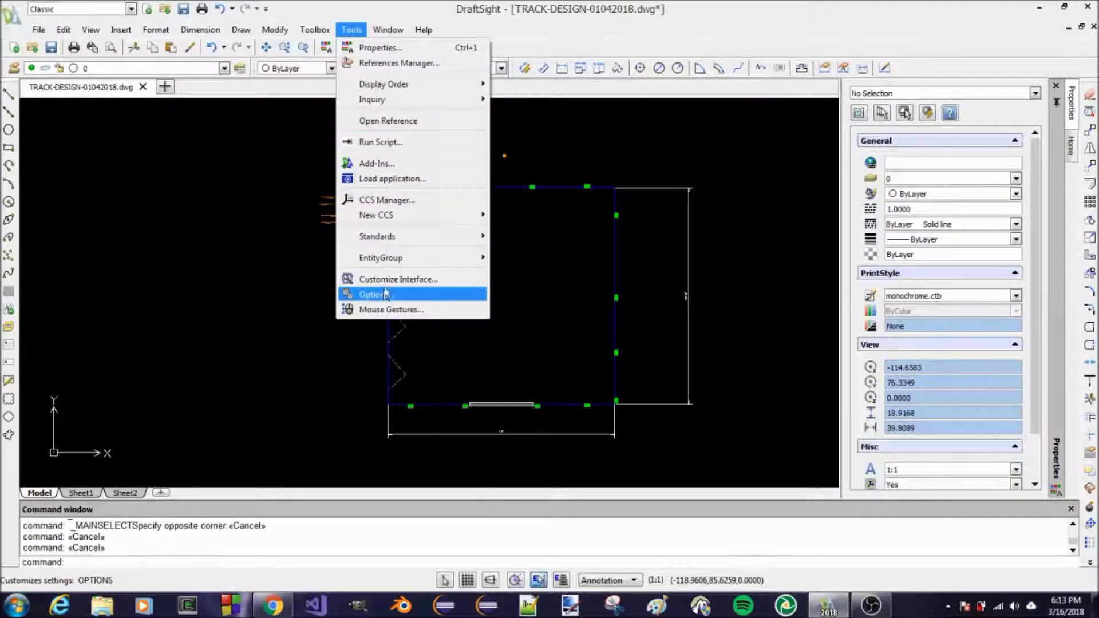
click(385, 294)
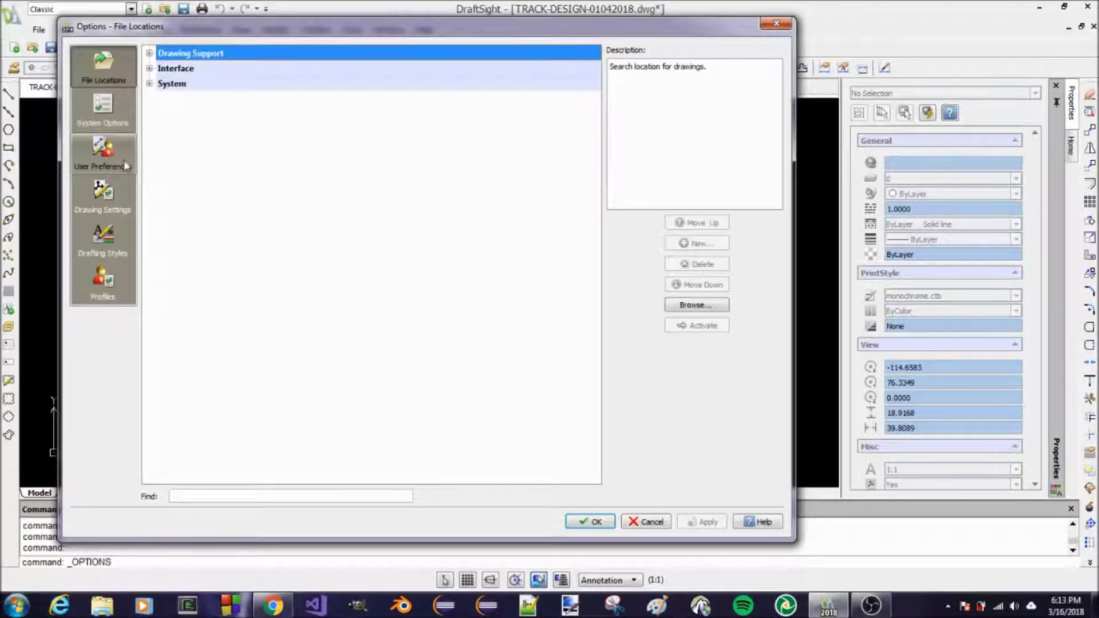
click(125, 156)
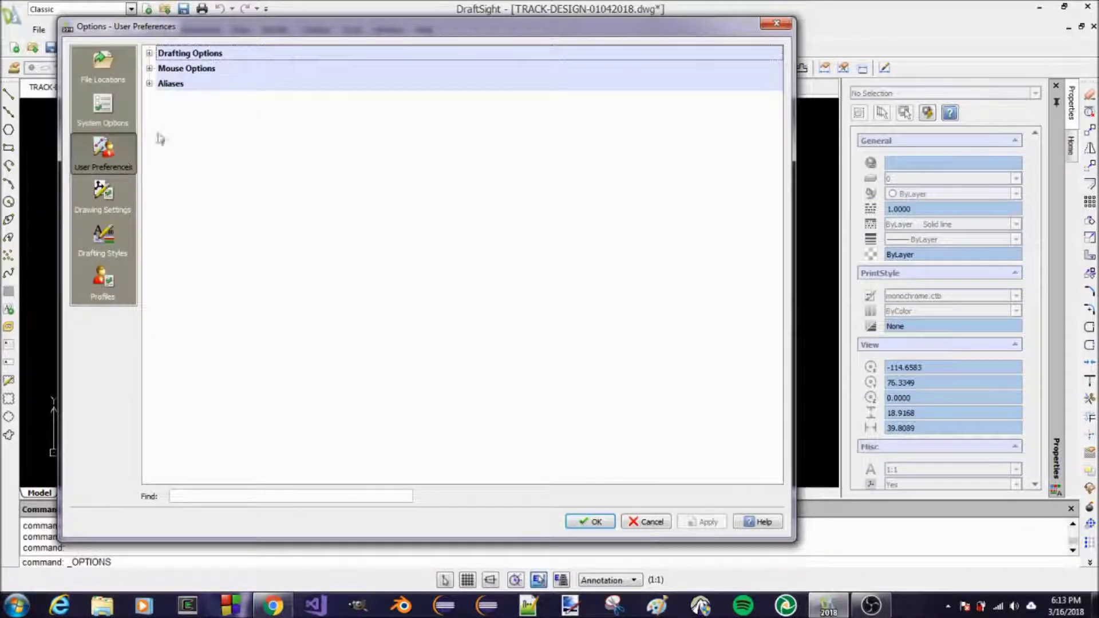
click(149, 85)
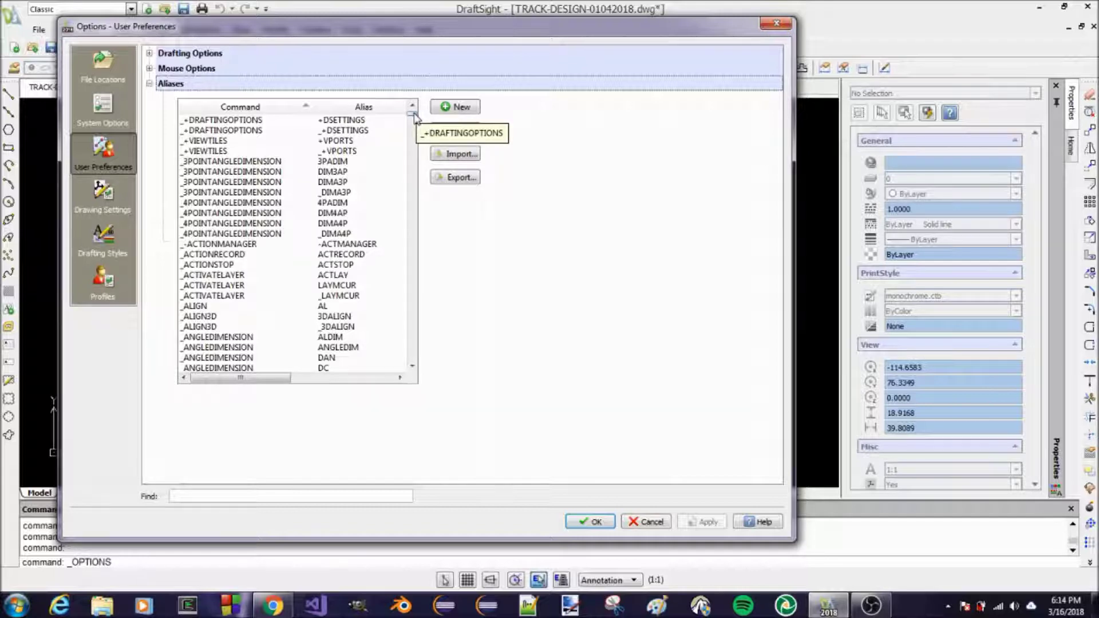
scroll(412, 118, down, 3)
drag(412, 117, 421, 236)
- Set the alias of the LAYER command's LA entry to XYZ and apply the options
click(207, 165)
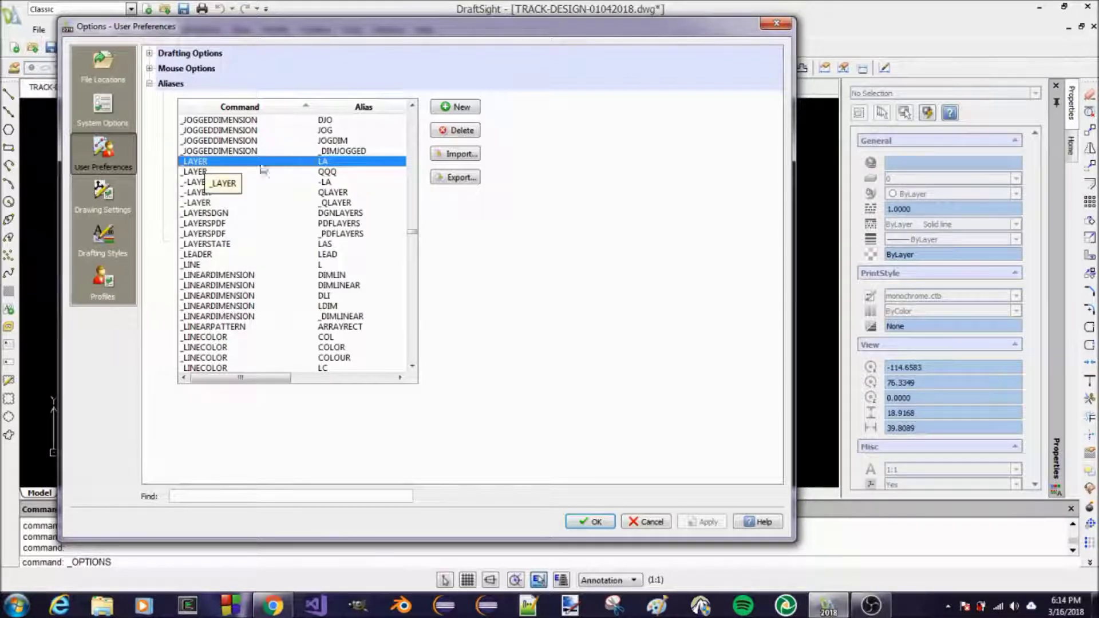
double_click(339, 162)
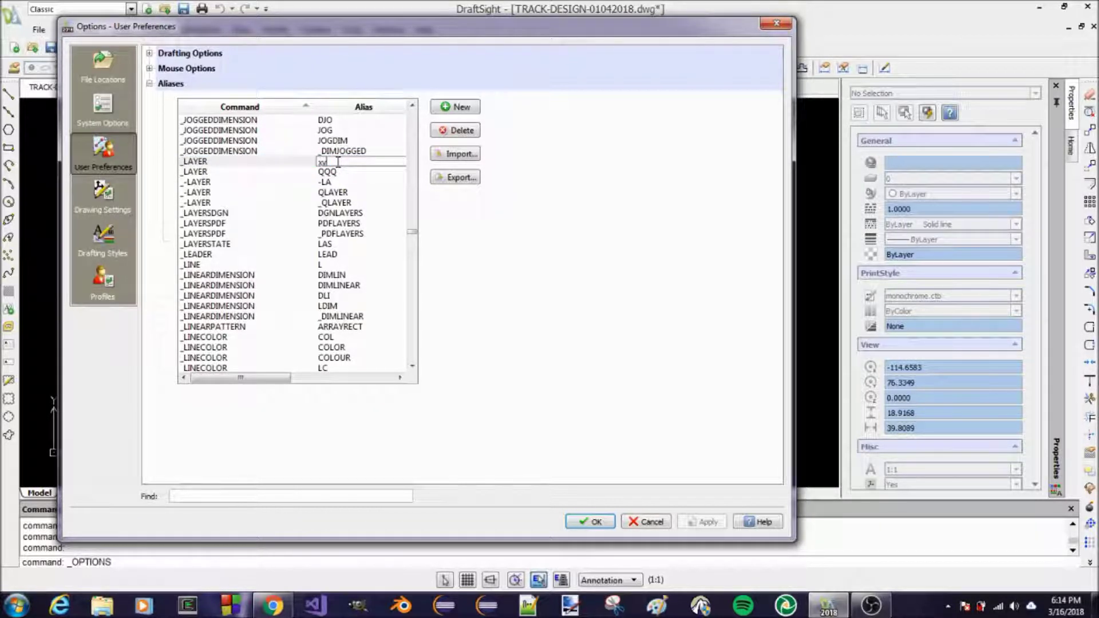
key(BackSpace)
text(XYZ)
click(328, 192)
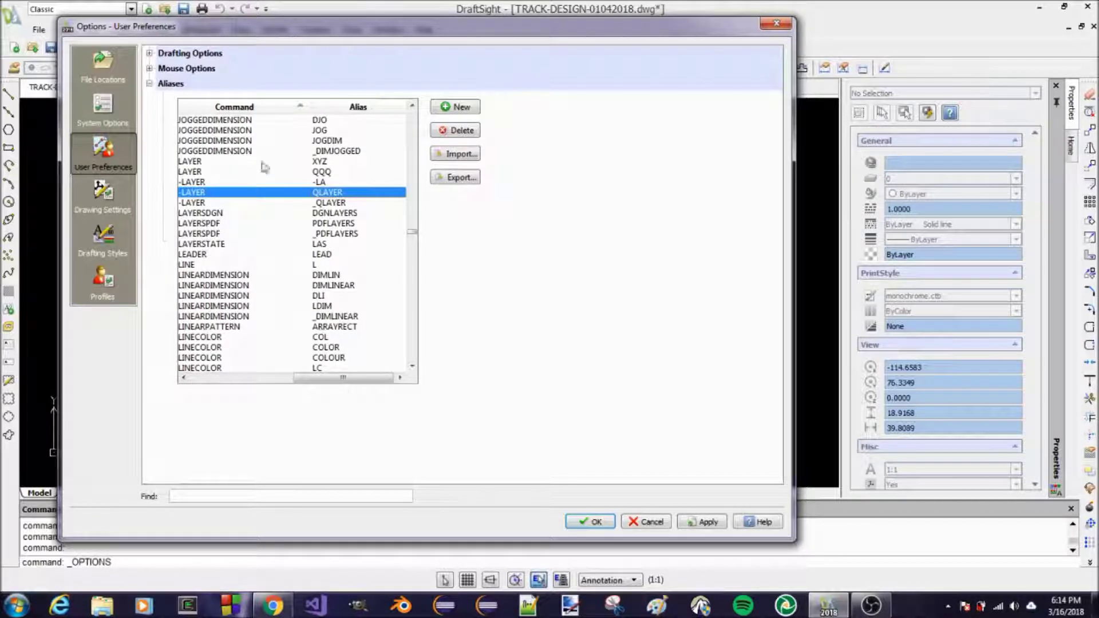
click(701, 522)
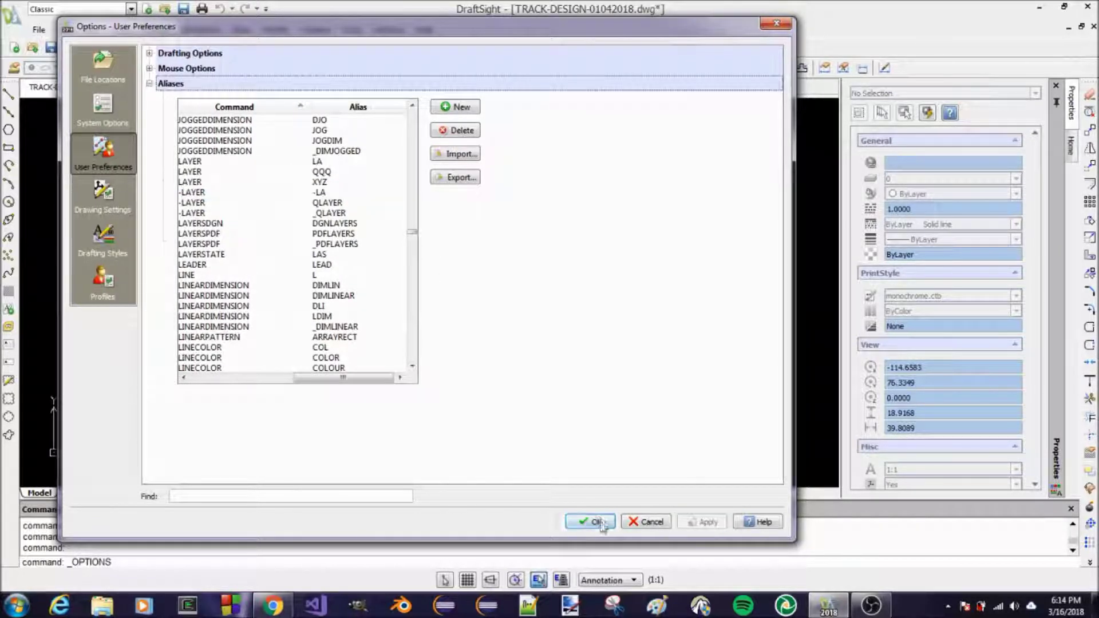
click(589, 521)
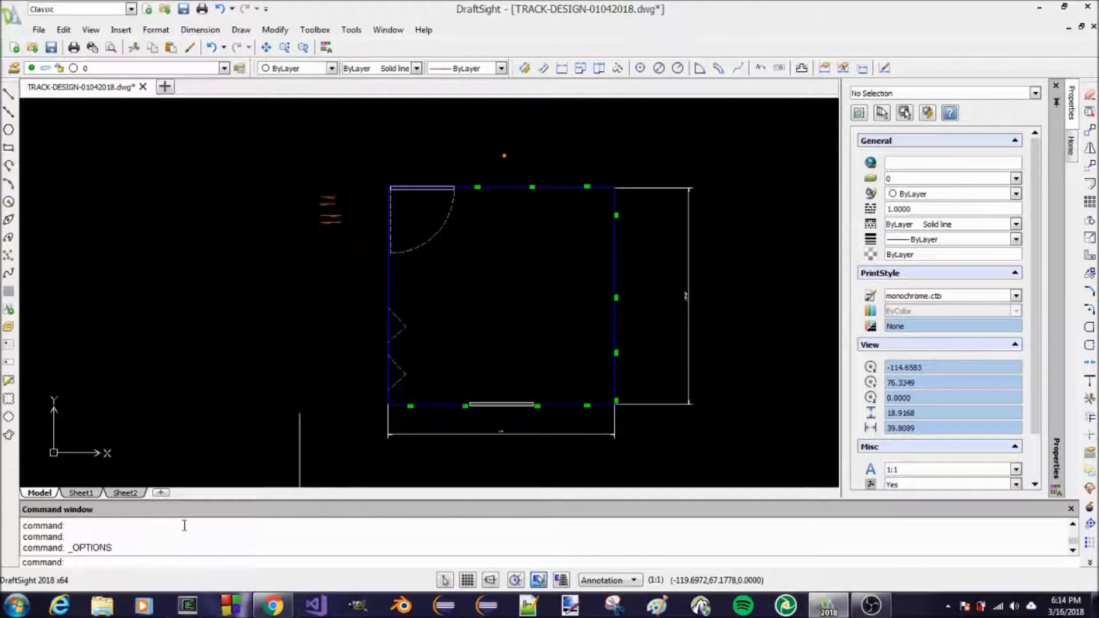
- Test the XYZ alias by opening the Layers Manager with it, and close the manager without changes
text(XYZ)
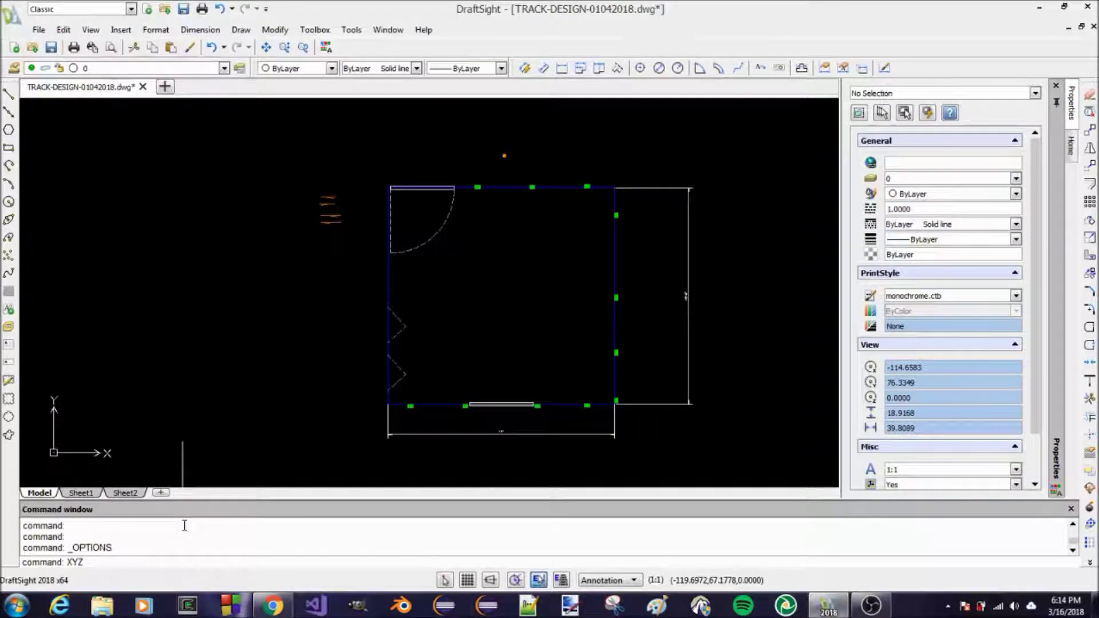
key(Return)
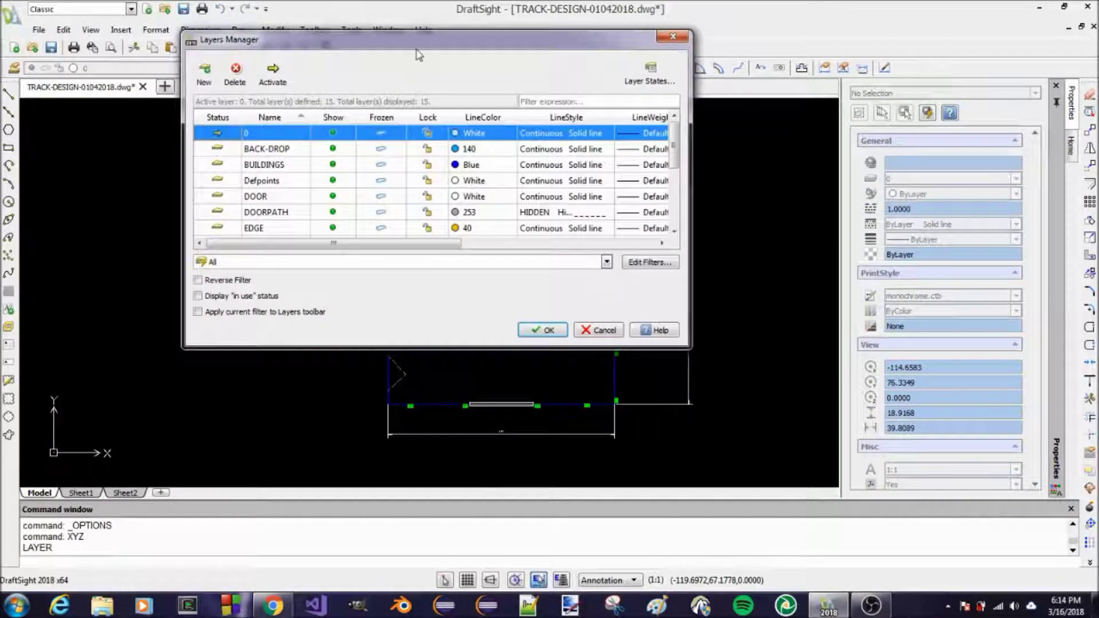
click(611, 330)
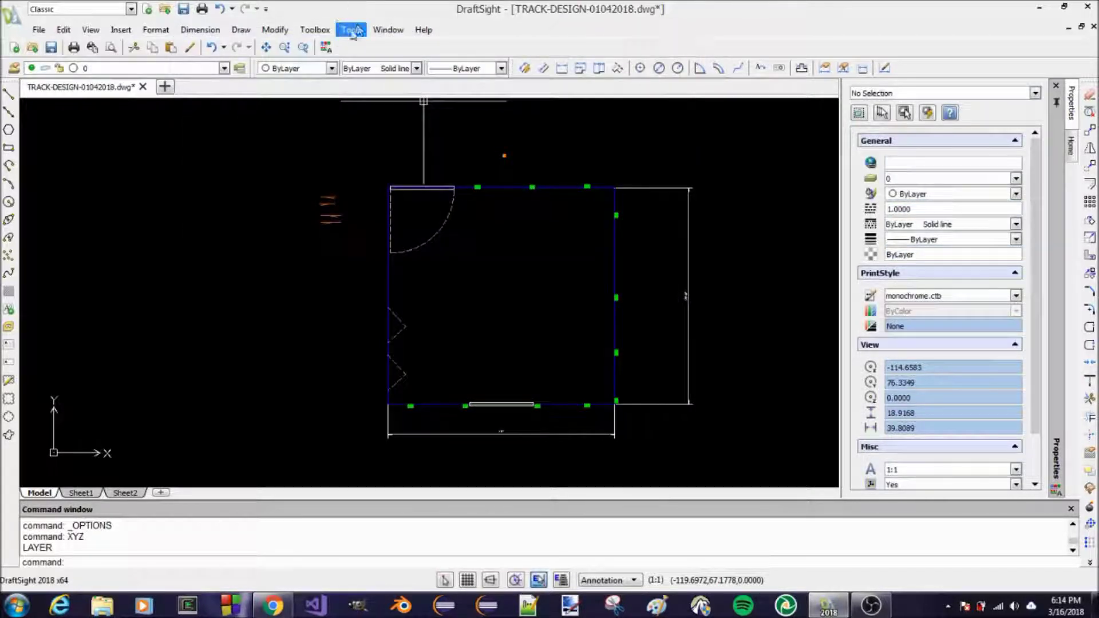
- Delete the LAYER command's XYZ and QQQ aliases in the user preferences and apply the options
click(351, 29)
click(422, 291)
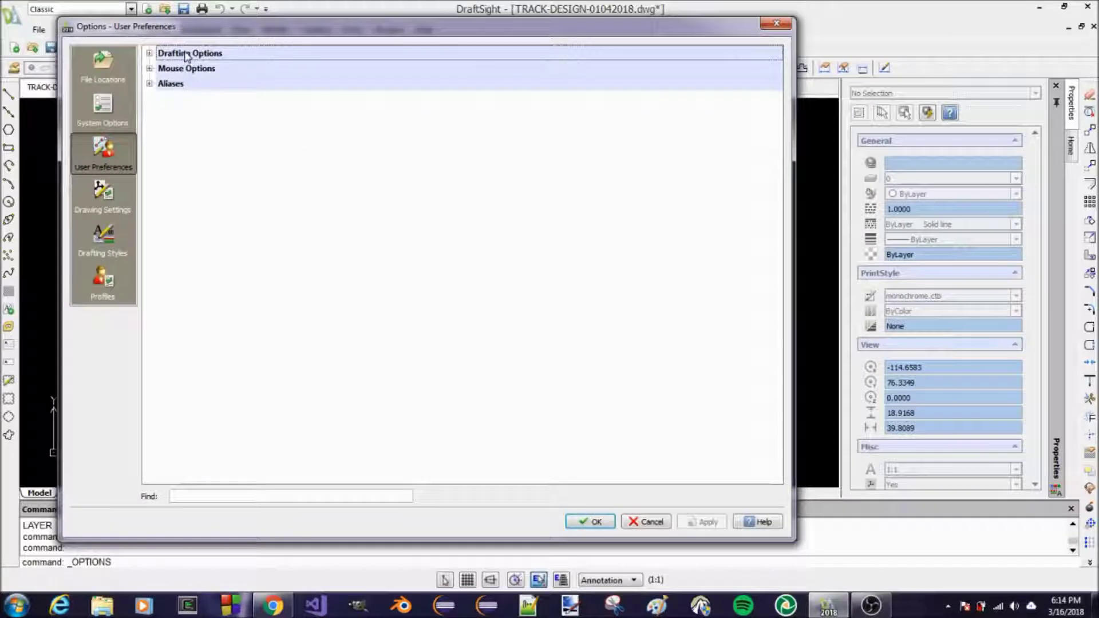
click(173, 84)
drag(413, 116, 411, 241)
scroll(282, 179, up, 4)
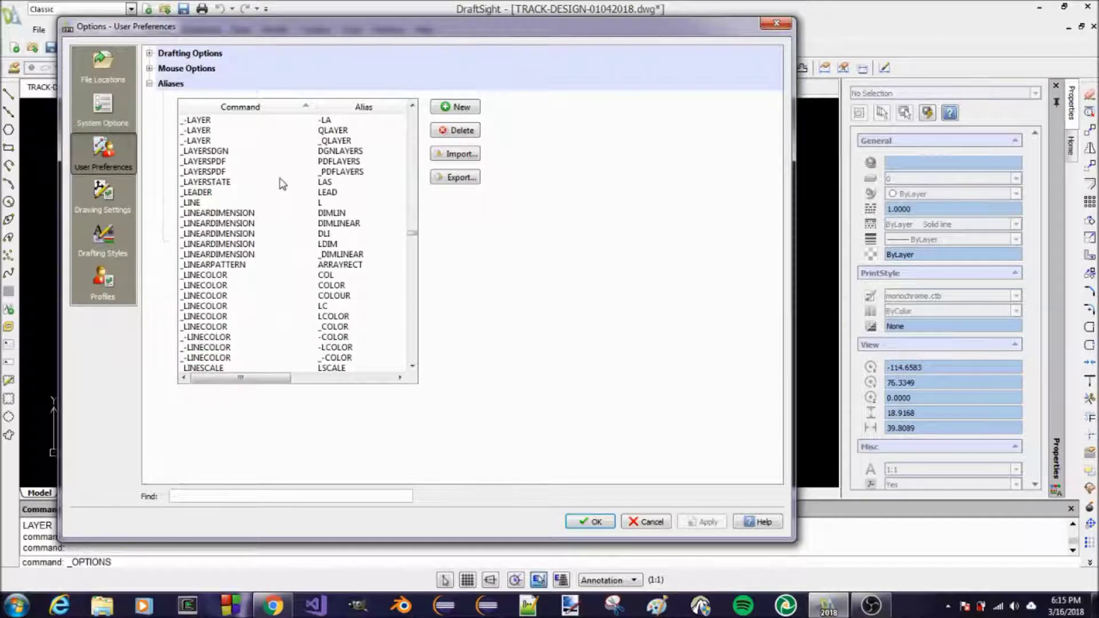
click(193, 152)
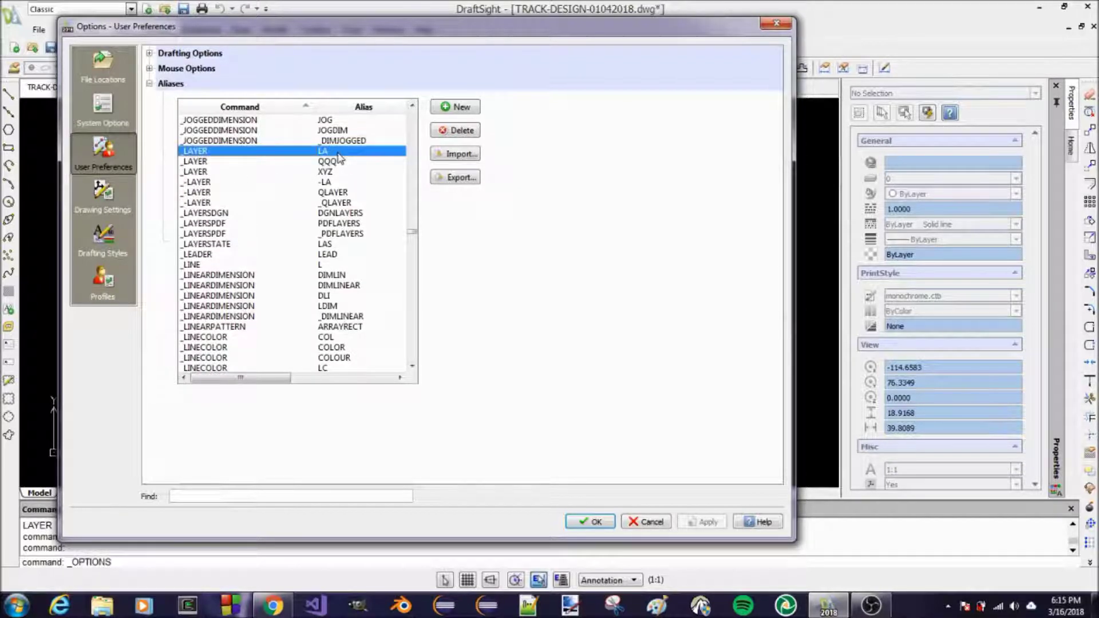
click(328, 172)
click(455, 130)
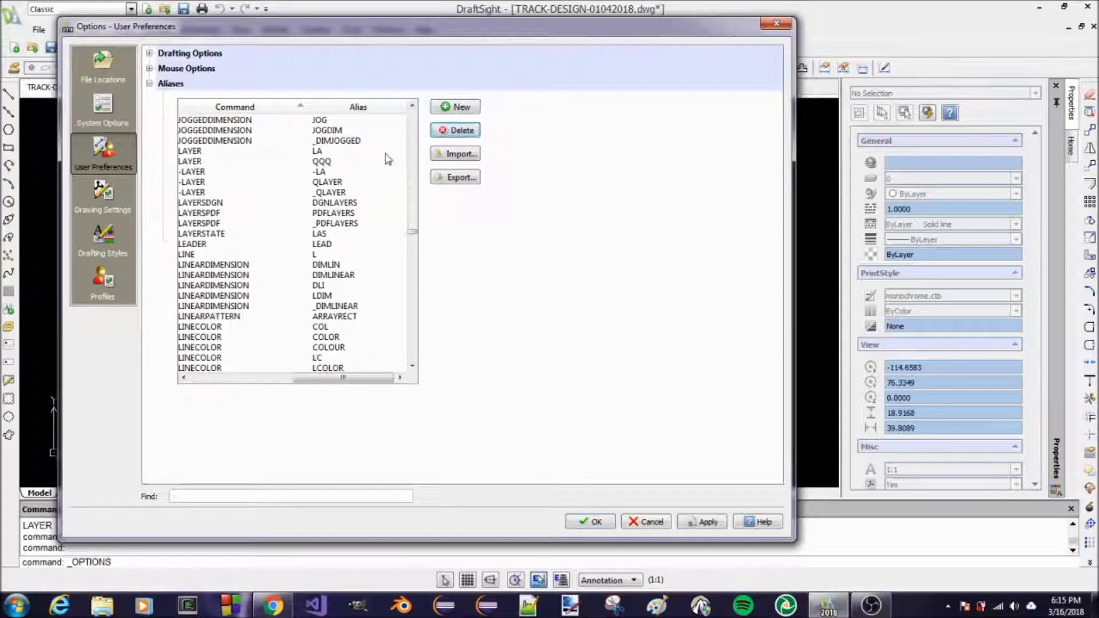
click(462, 131)
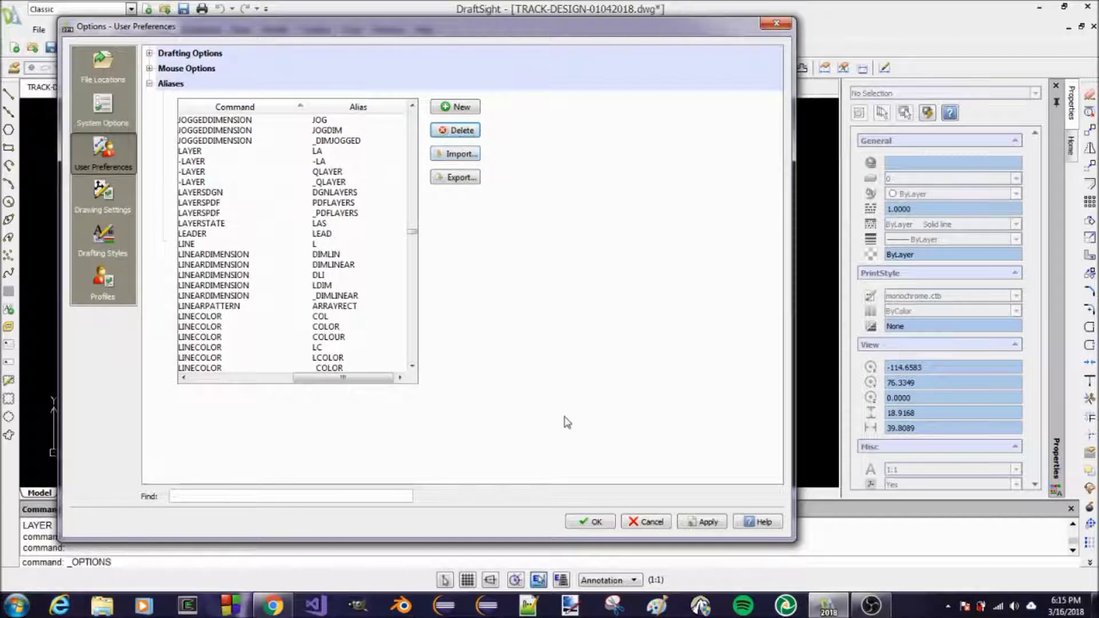
click(706, 522)
click(592, 521)
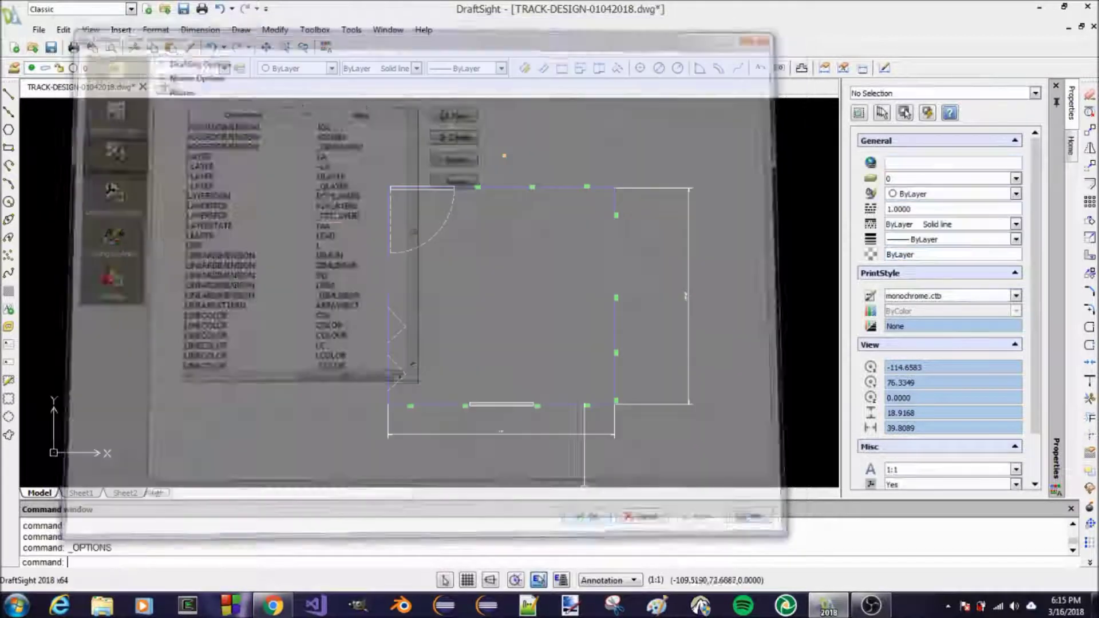
- Save the room drawing
scroll(504, 241, down, 1)
scroll(497, 229, up, 3)
scroll(474, 246, down, 4)
scroll(481, 263, up, 1)
scroll(481, 258, up, 2)
scroll(410, 159, up, 2)
scroll(412, 167, down, 2)
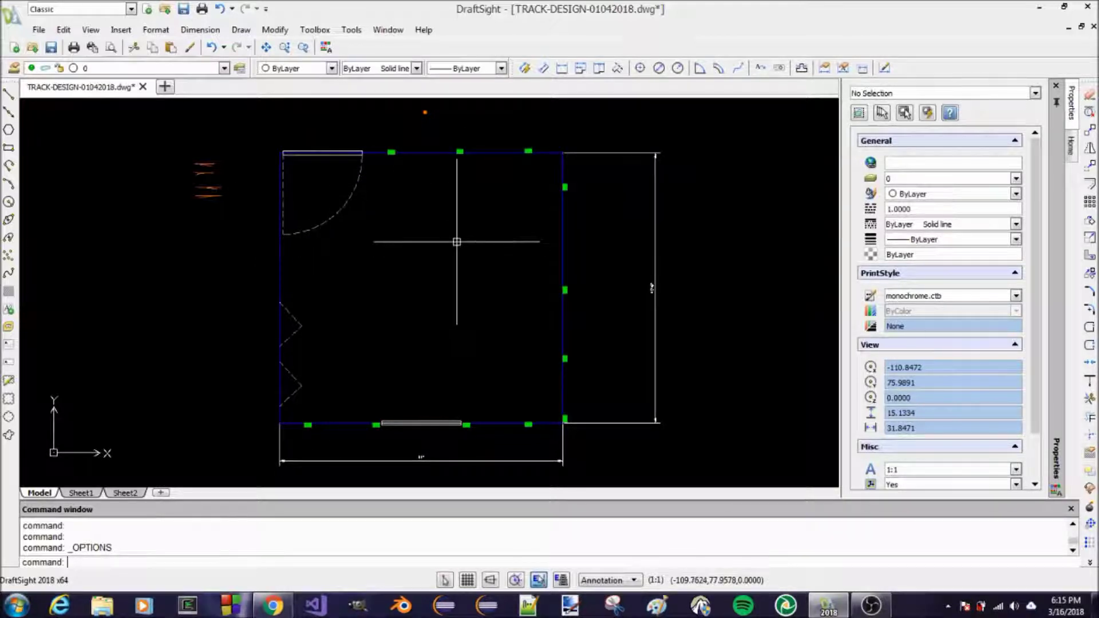
key(ctrl+s)
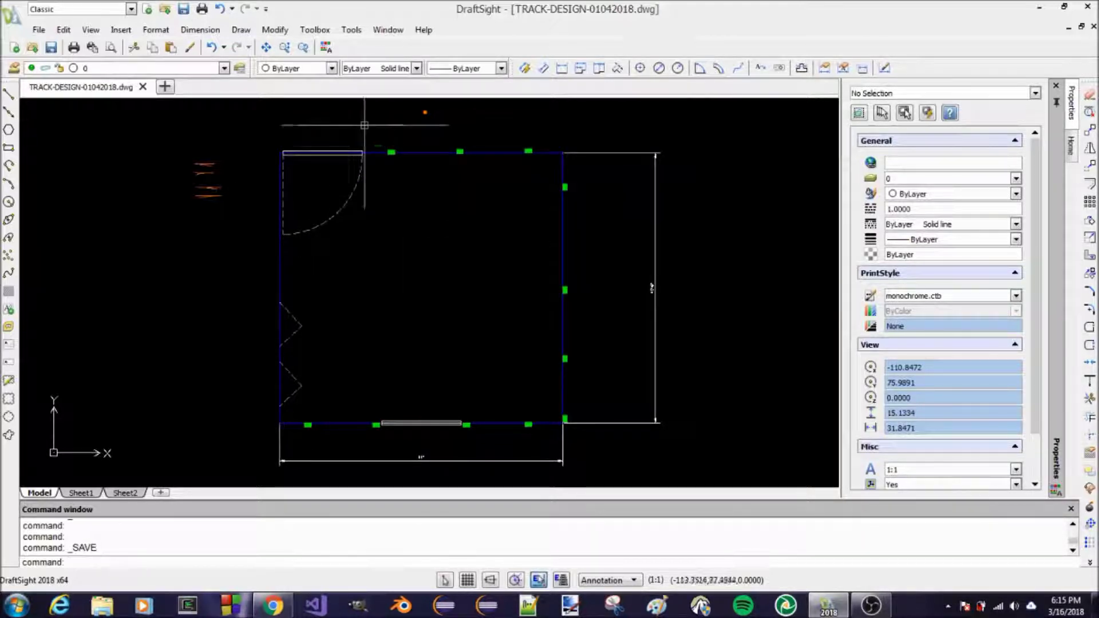
- Start a polyline at the right end of the door opening and run it along the upper wall to the room's upper-right corner
text(PL)
key(Return)
scroll(368, 153, up, 8)
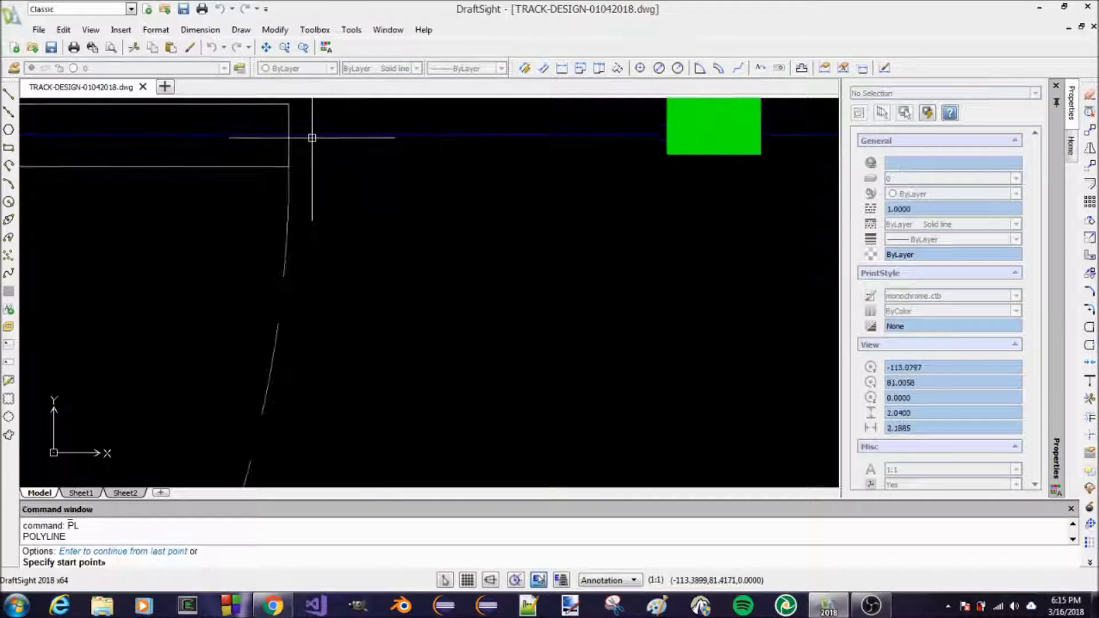
click(288, 135)
scroll(288, 135, down, 8)
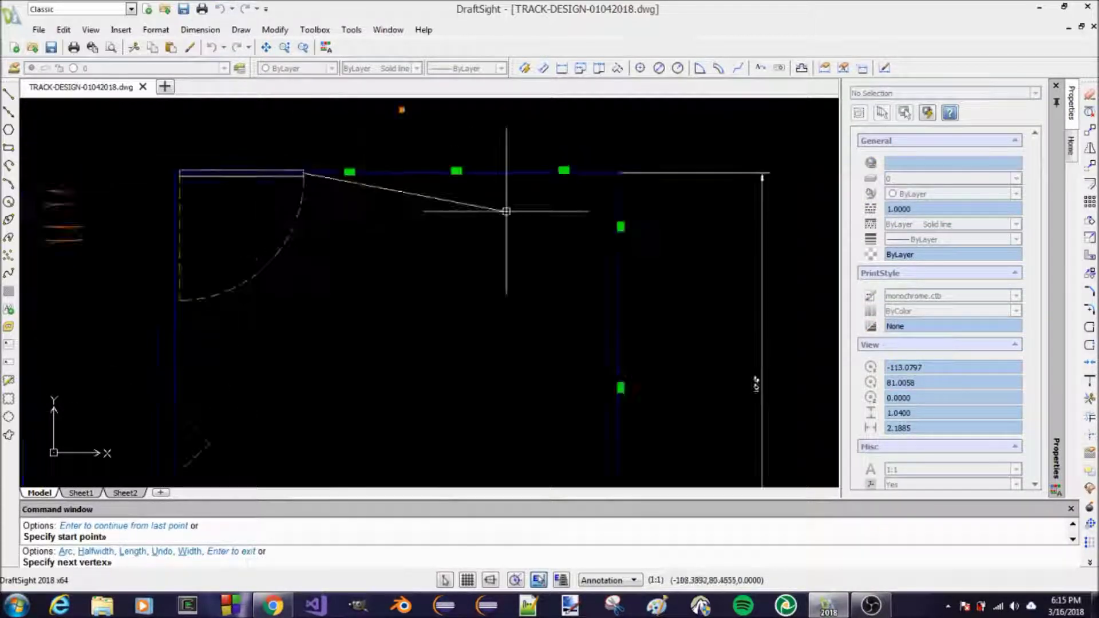
scroll(631, 207, up, 8)
scroll(540, 213, down, 6)
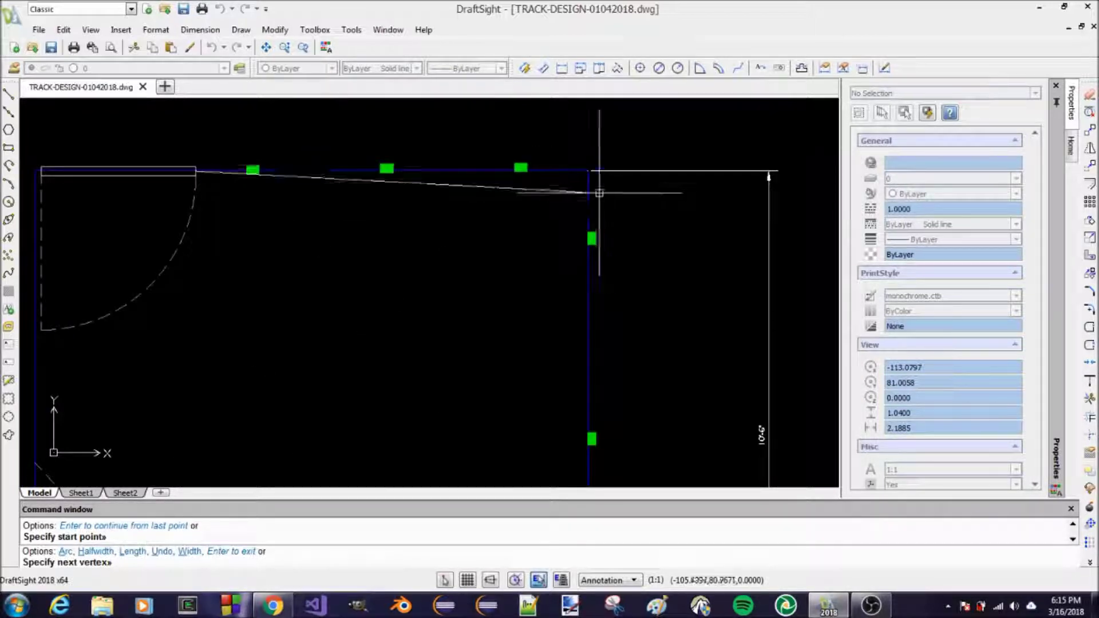
scroll(581, 180, up, 3)
click(597, 159)
scroll(595, 158, down, 6)
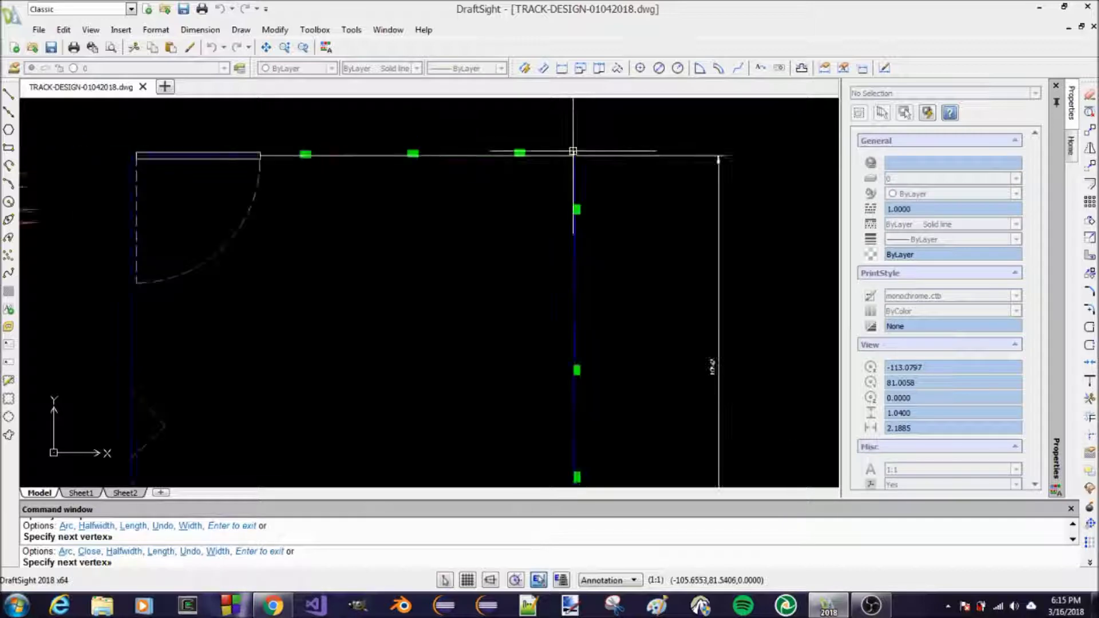
- Continue the polyline down the right wall and along the lower wall, ending just left of the window, about 26.7 units long in total
scroll(579, 240, down, 2)
scroll(595, 191, up, 8)
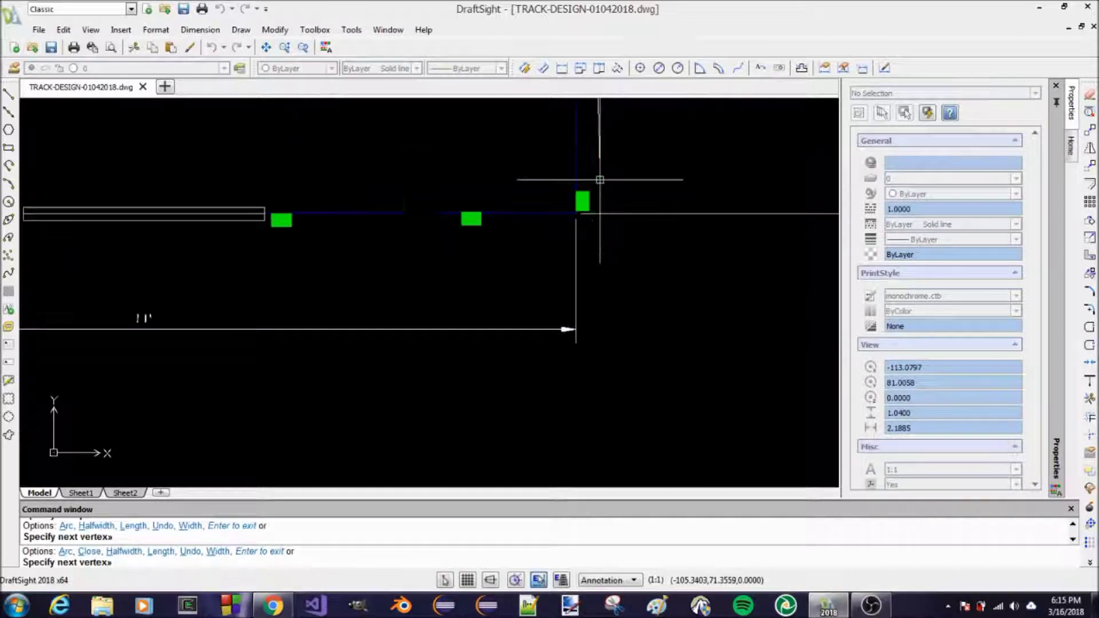
scroll(558, 193, up, 5)
click(613, 255)
scroll(591, 273, down, 6)
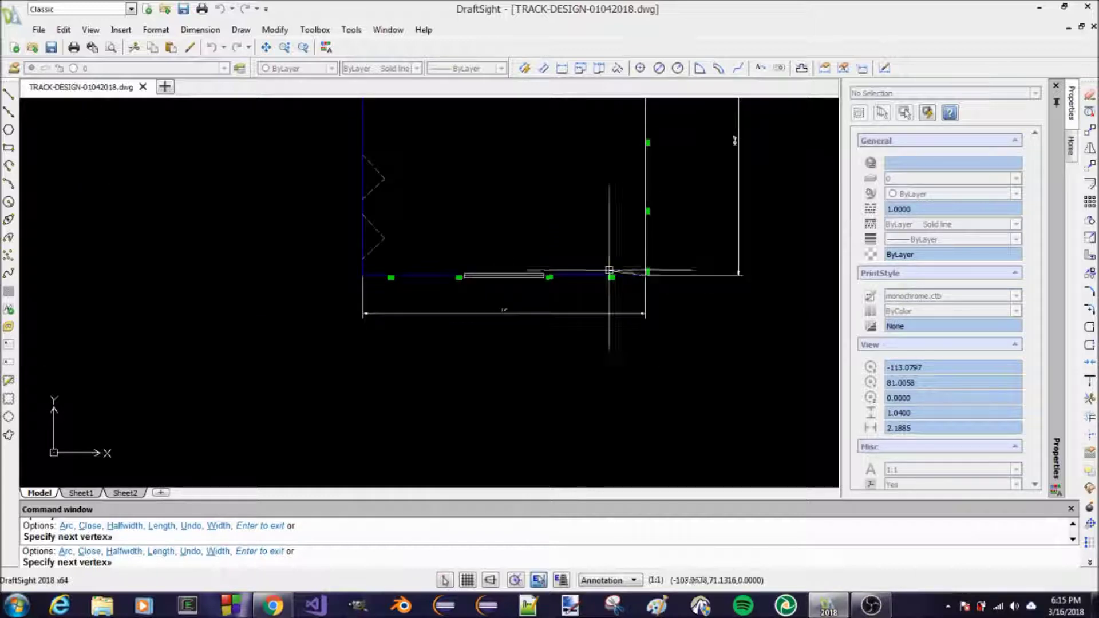
scroll(530, 248, up, 6)
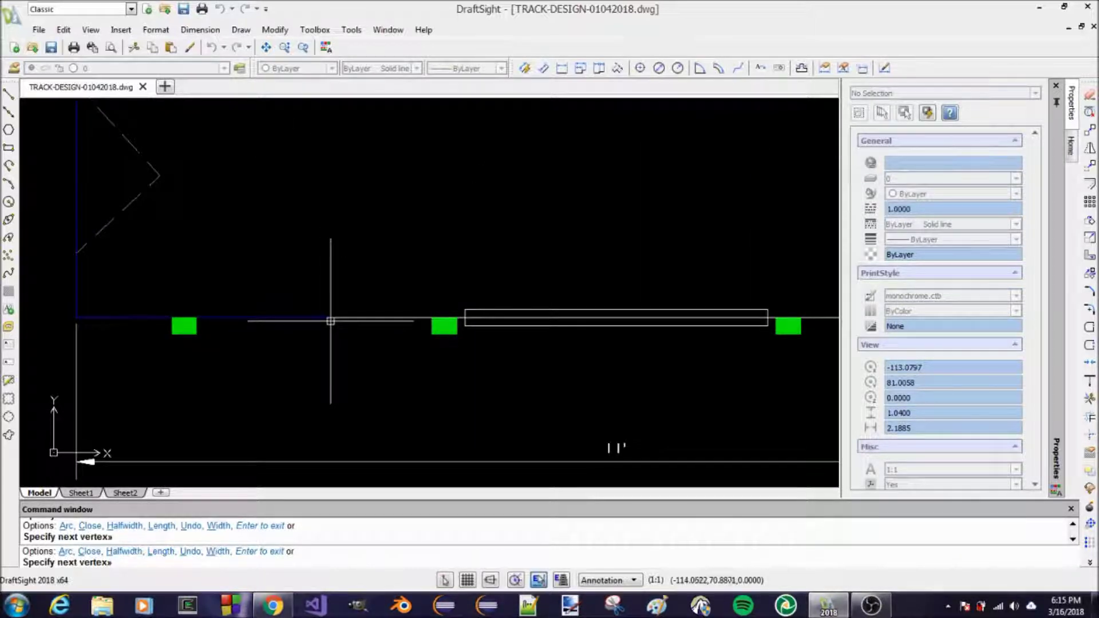
key(Return)
scroll(355, 319, down, 3)
scroll(310, 293, up, 2)
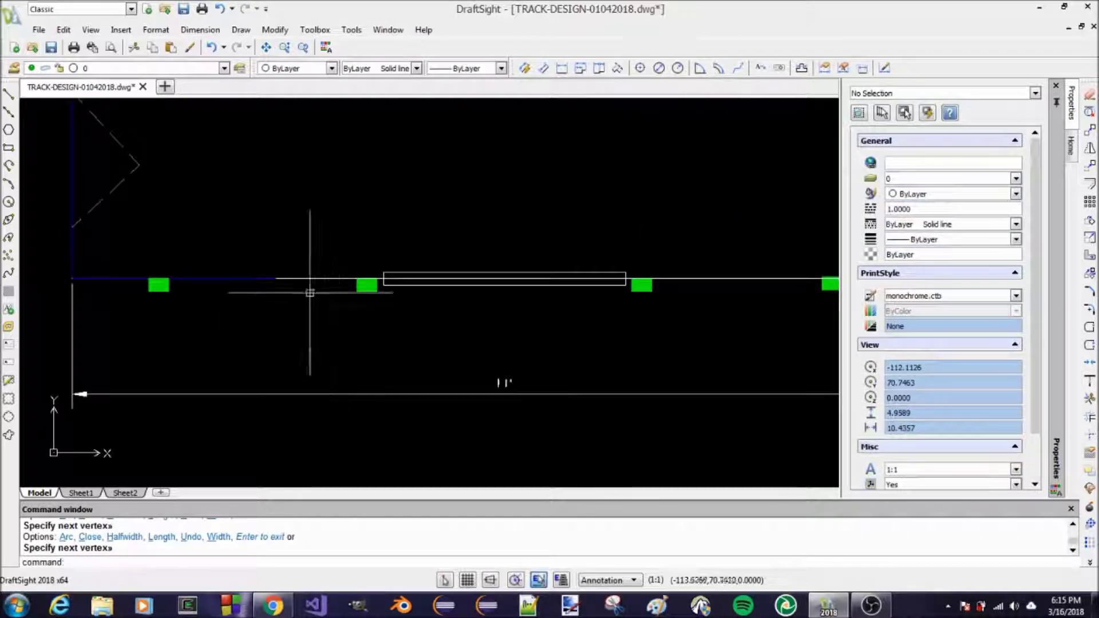
- Select the new wall polyline to check its extent, clear the selection, and save the drawing
click(319, 278)
scroll(383, 376, down, 4)
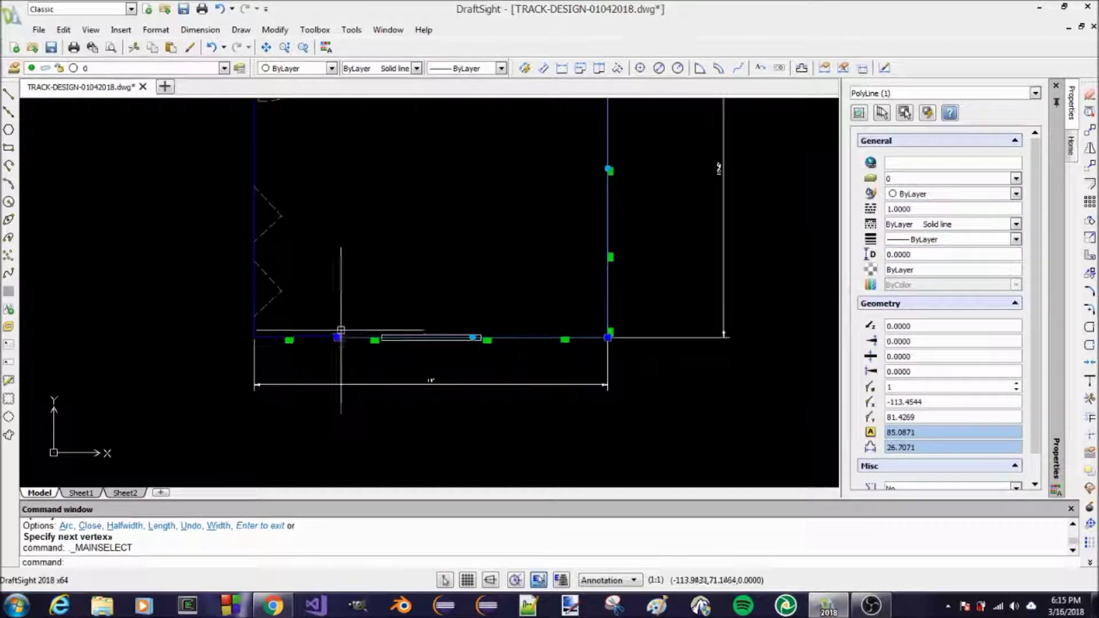
scroll(582, 367, down, 3)
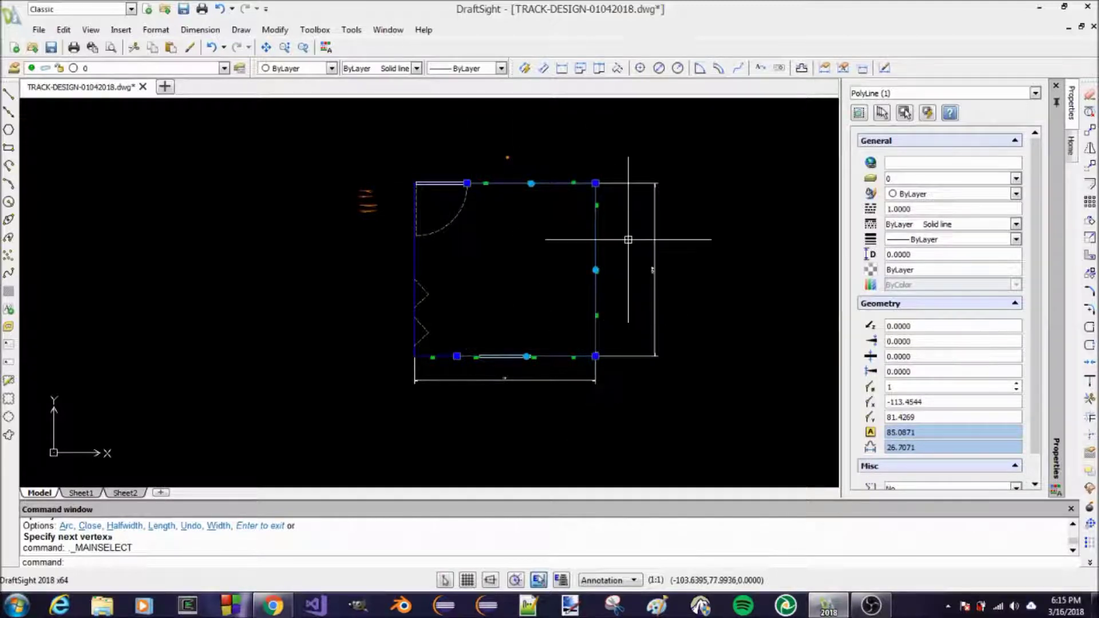
key(Escape)
key(Escape)
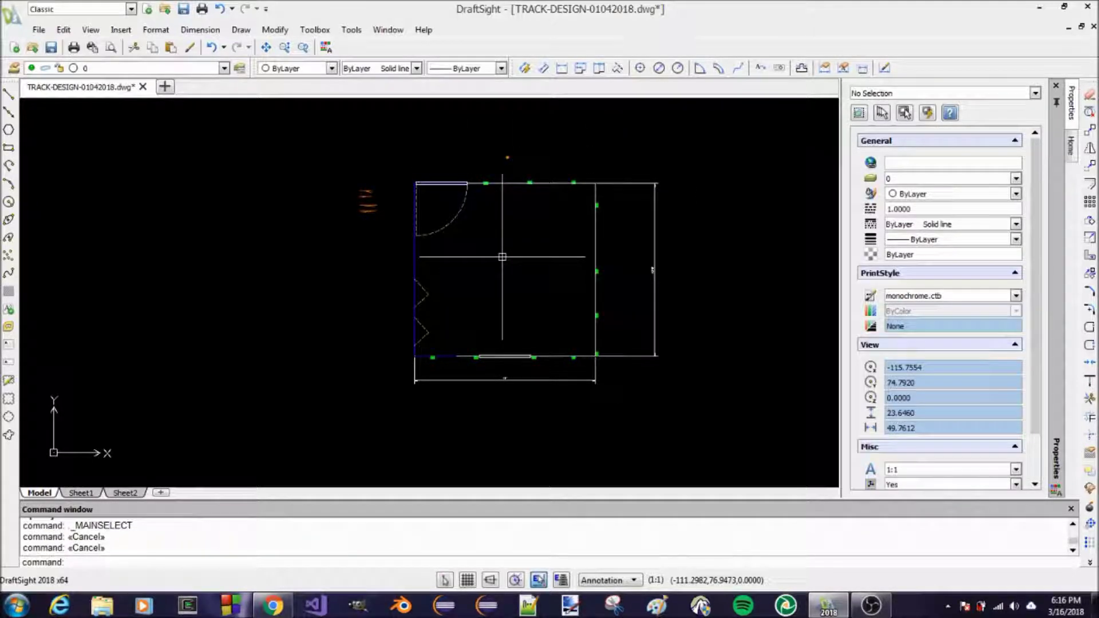
key(ctrl+s)
- Offset the wall polyline 1.5 units toward the inside of the room
scroll(504, 226, up, 2)
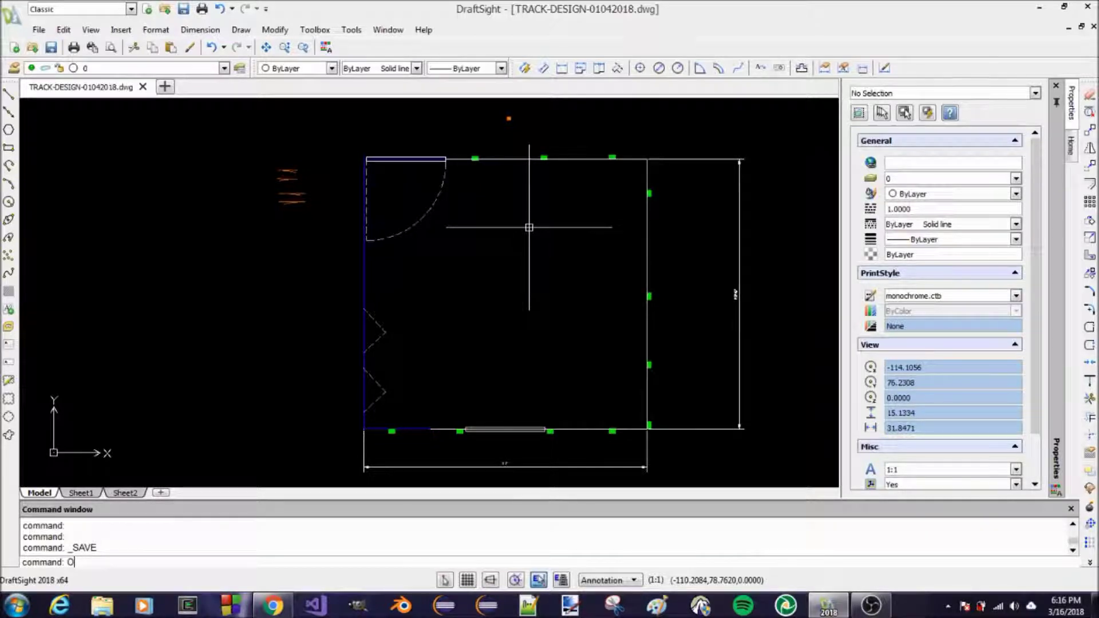
key(Return)
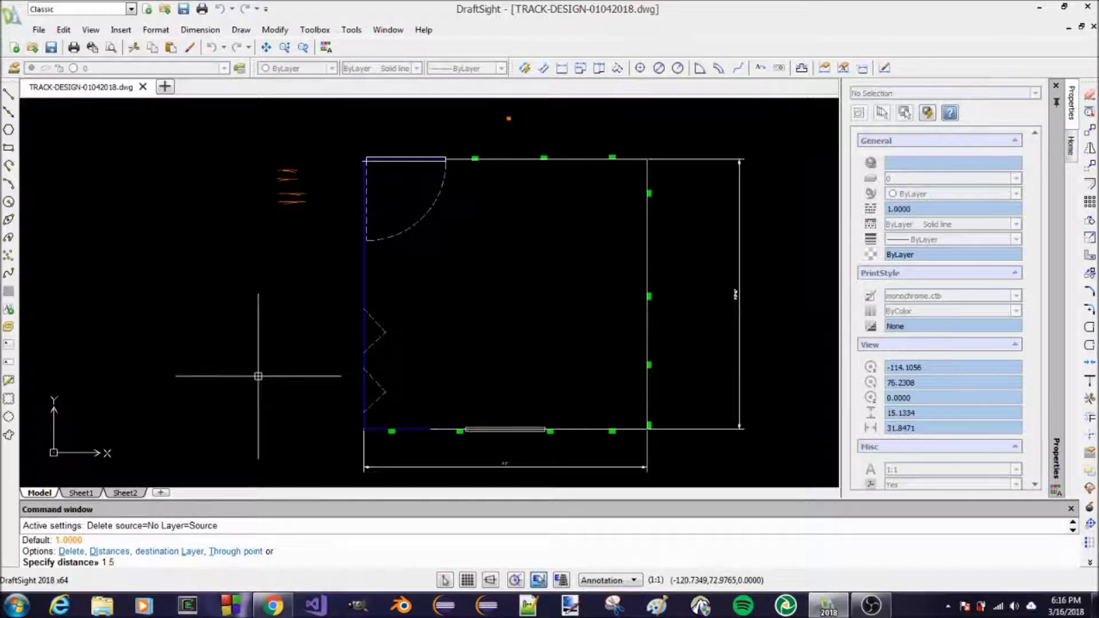
text(1.5)
key(Return)
click(508, 163)
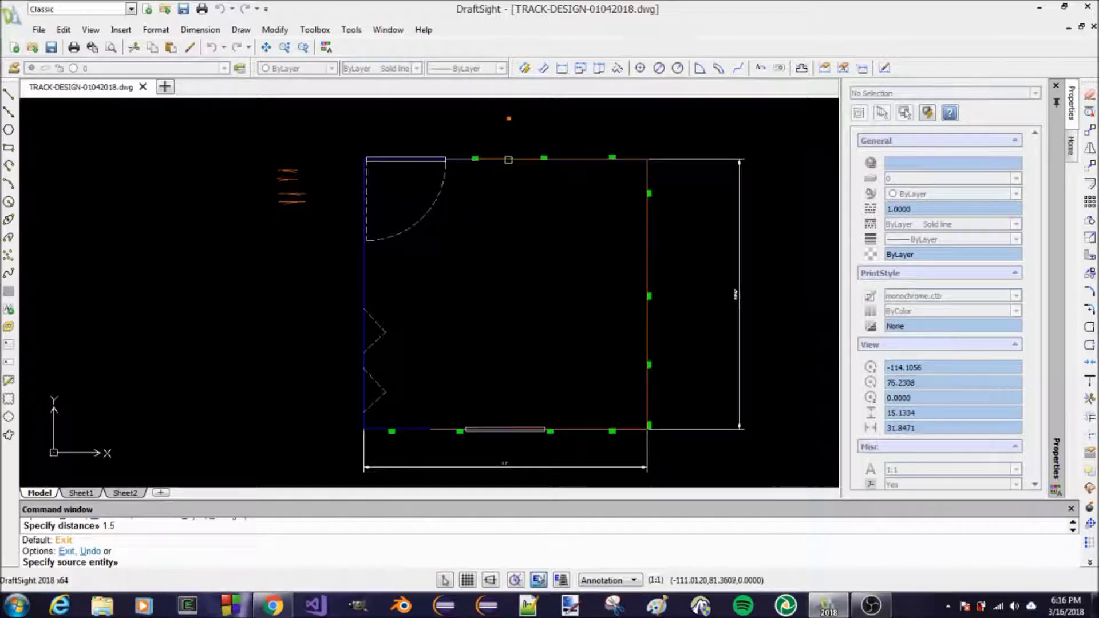
key(Return)
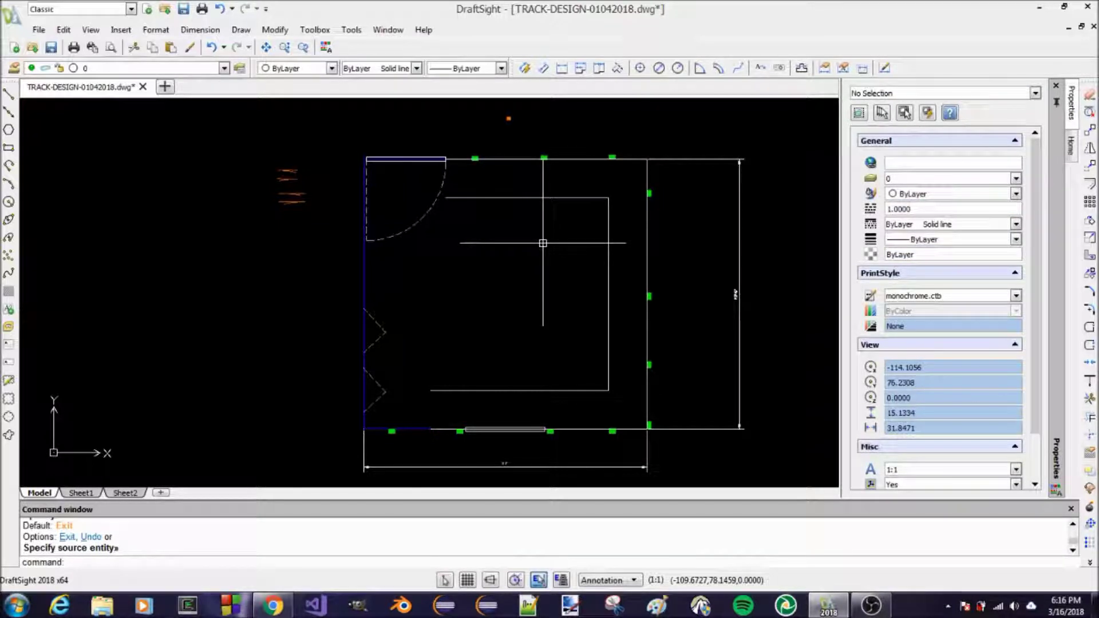
- Draw a polyline from the door opening's right end to the start of the inner offset outline, closing the upper end
scroll(458, 166, up, 3)
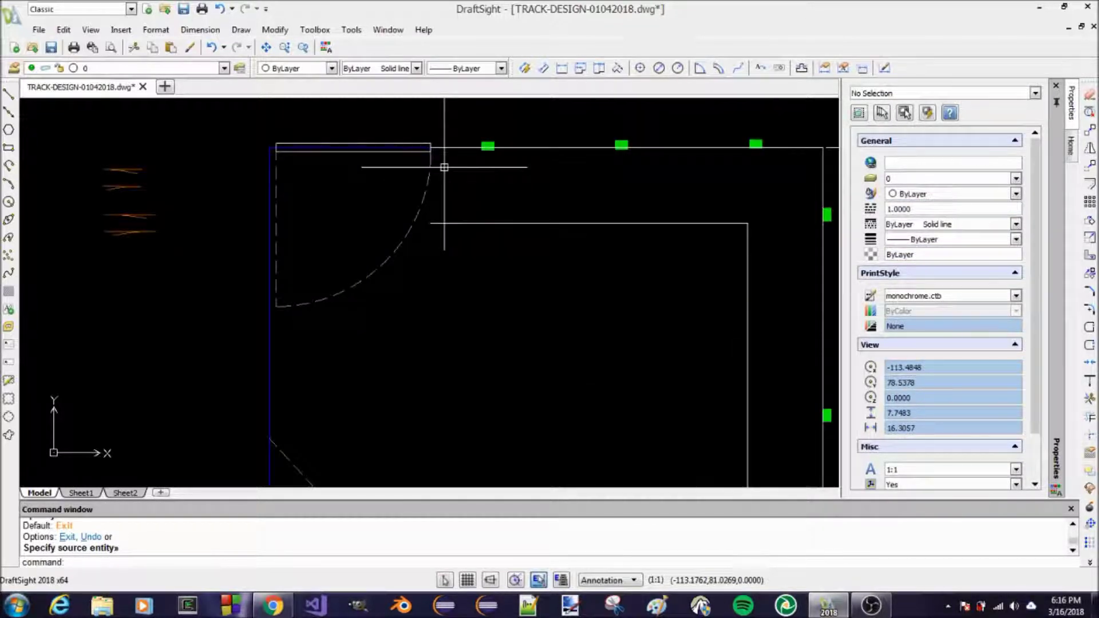
text(PL)
key(Return)
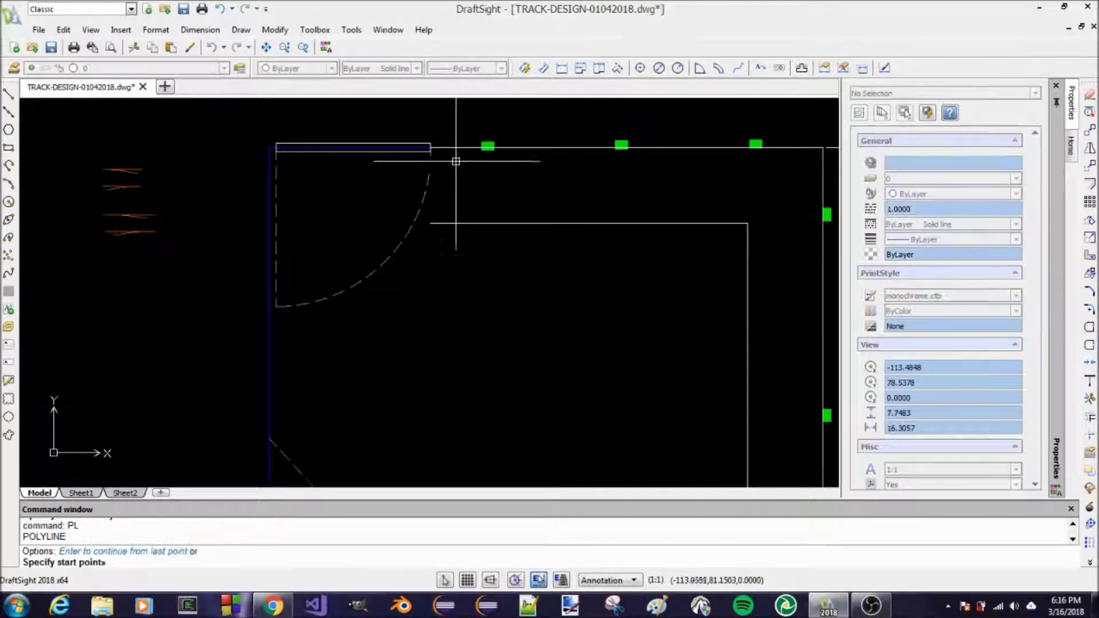
scroll(452, 163, up, 3)
click(431, 147)
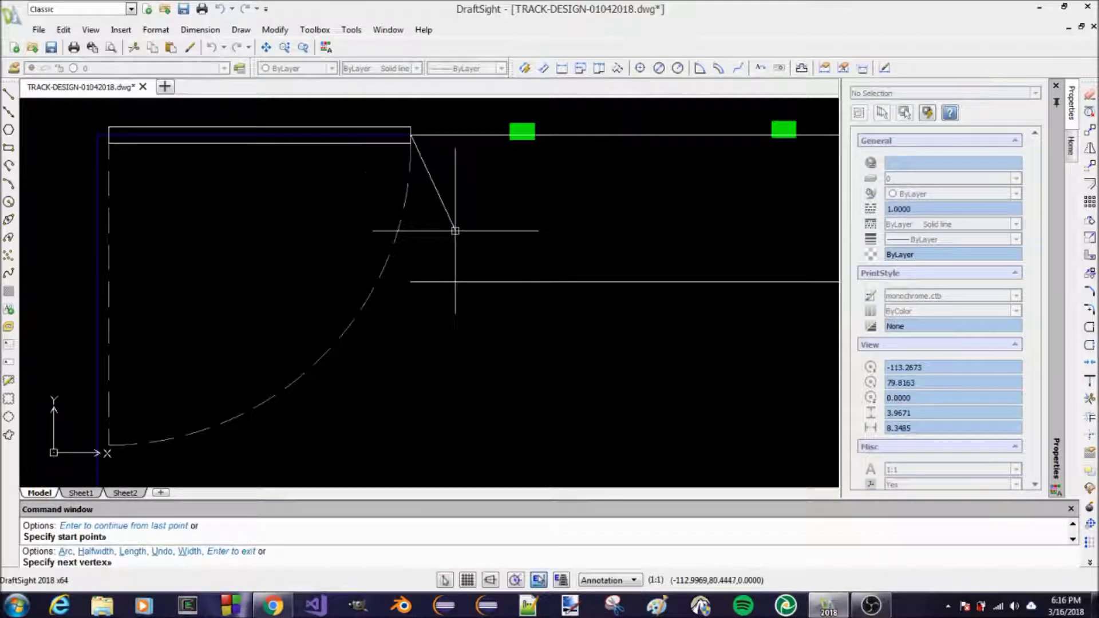
click(409, 281)
key(Return)
scroll(439, 231, down, 1)
scroll(481, 178, down, 4)
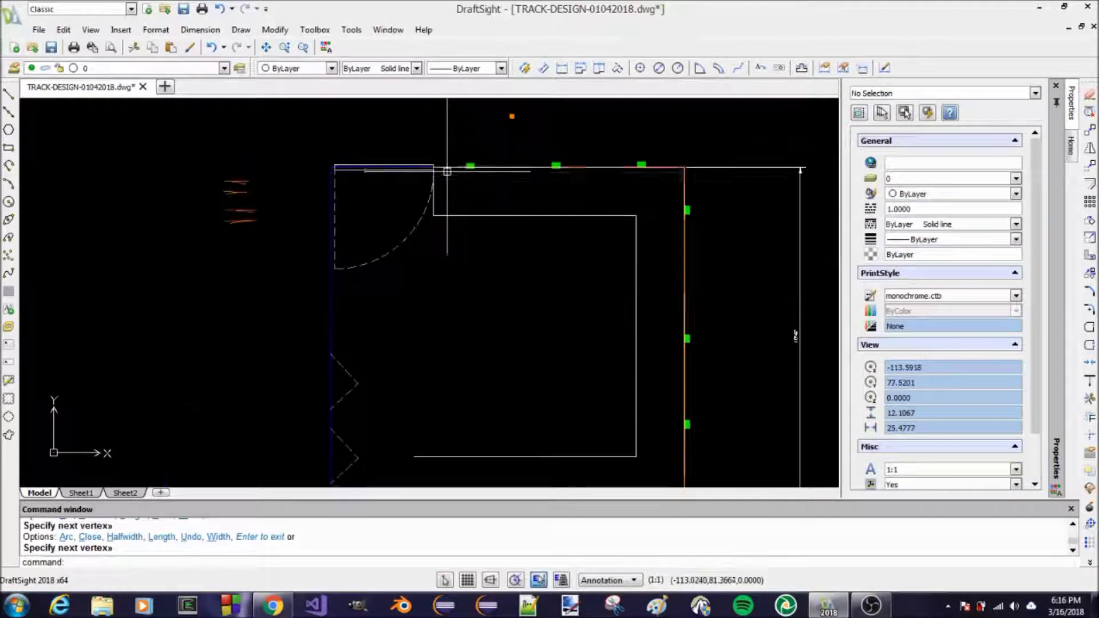
- Connect the free lower ends of the inner and wall polylines with another polyline, and save the drawing
scroll(432, 361, up, 3)
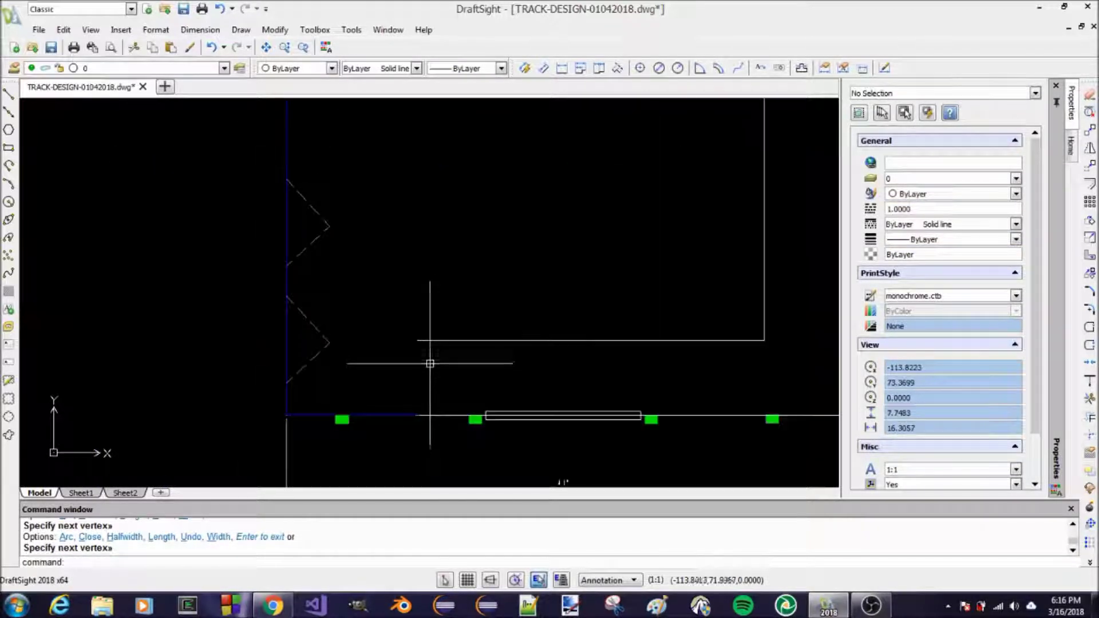
key(Return)
click(417, 342)
click(417, 415)
scroll(444, 329, down, 4)
key(Return)
scroll(508, 239, down, 2)
scroll(532, 245, up, 5)
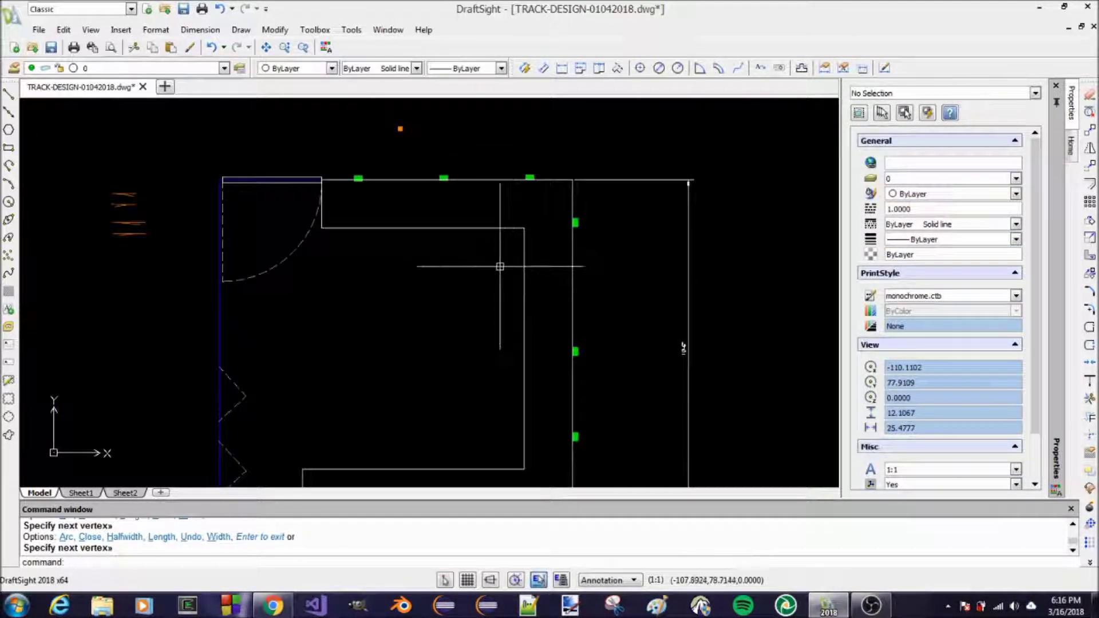
scroll(501, 263, down, 1)
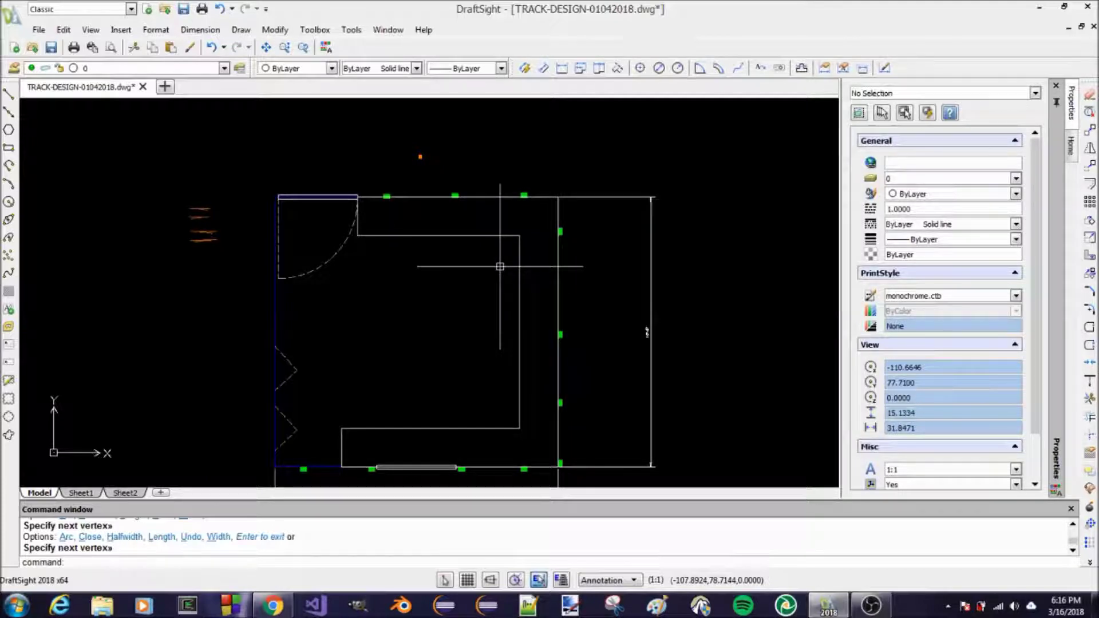
key(ctrl+s)
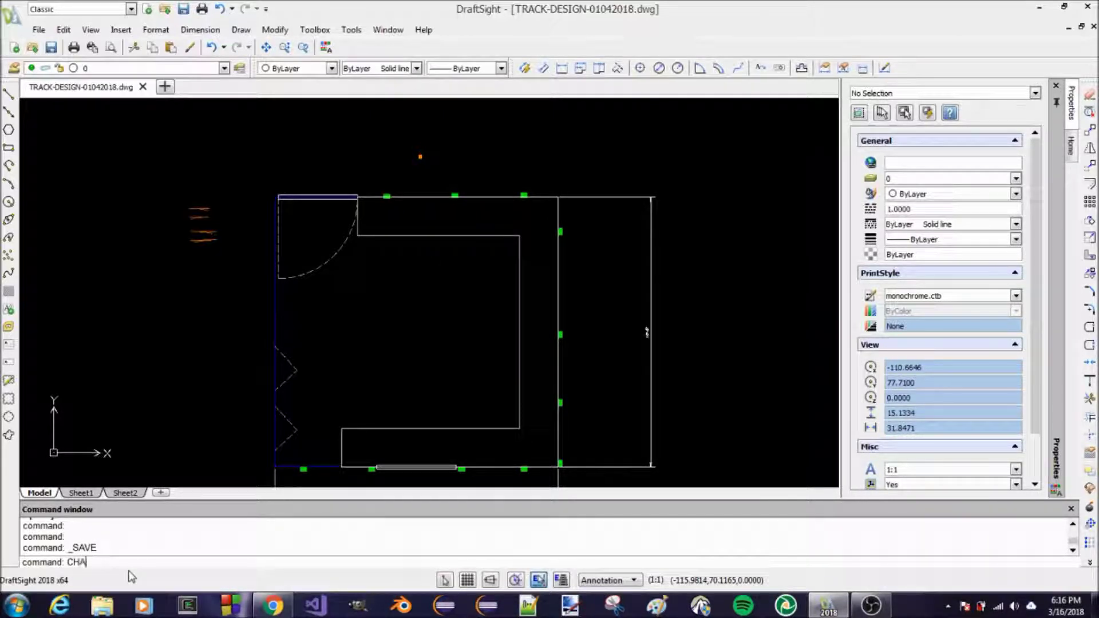
key(Return)
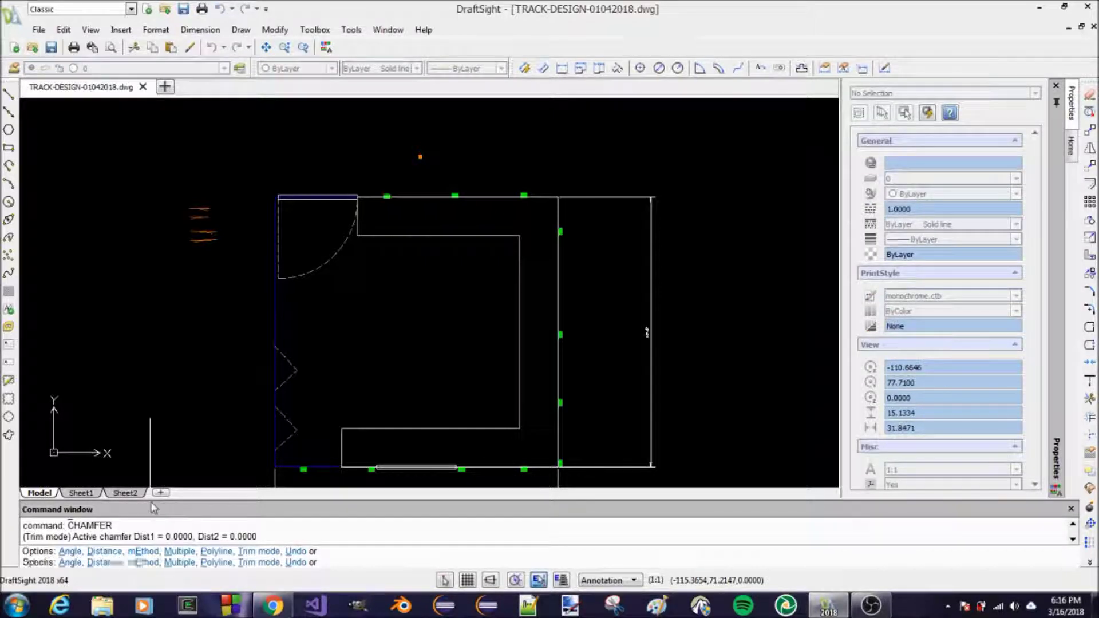
key(Escape)
key(Escape)
key(Escape)
- Draw a circle of radius 1.0 centred on the lower-right corner of the inner offset outline
scroll(526, 411, up, 3)
text(command:)
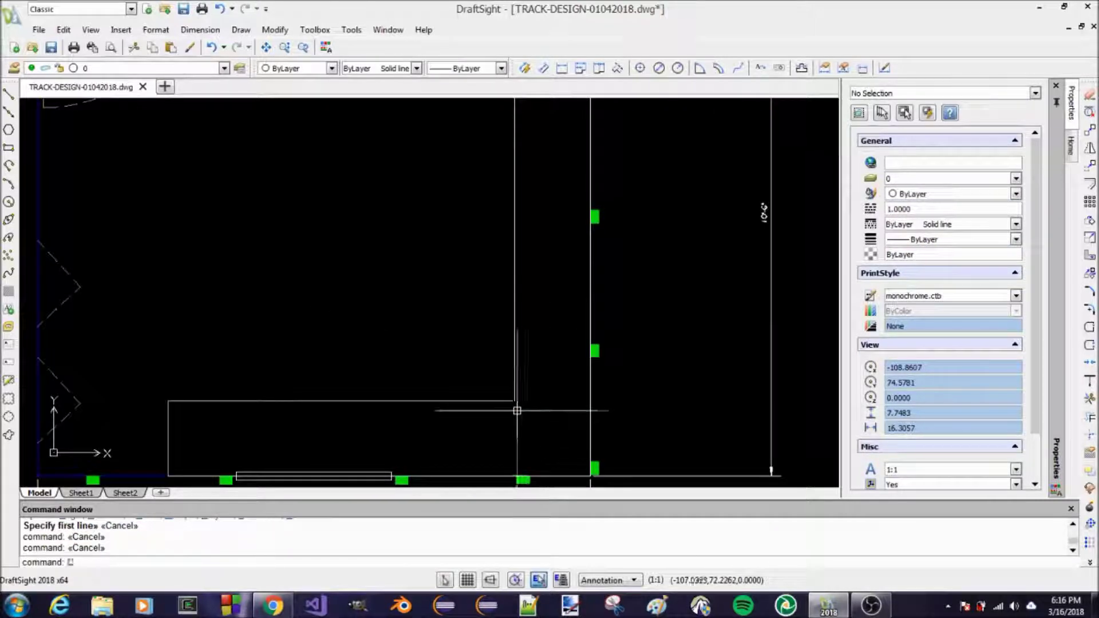
key(Return)
click(514, 401)
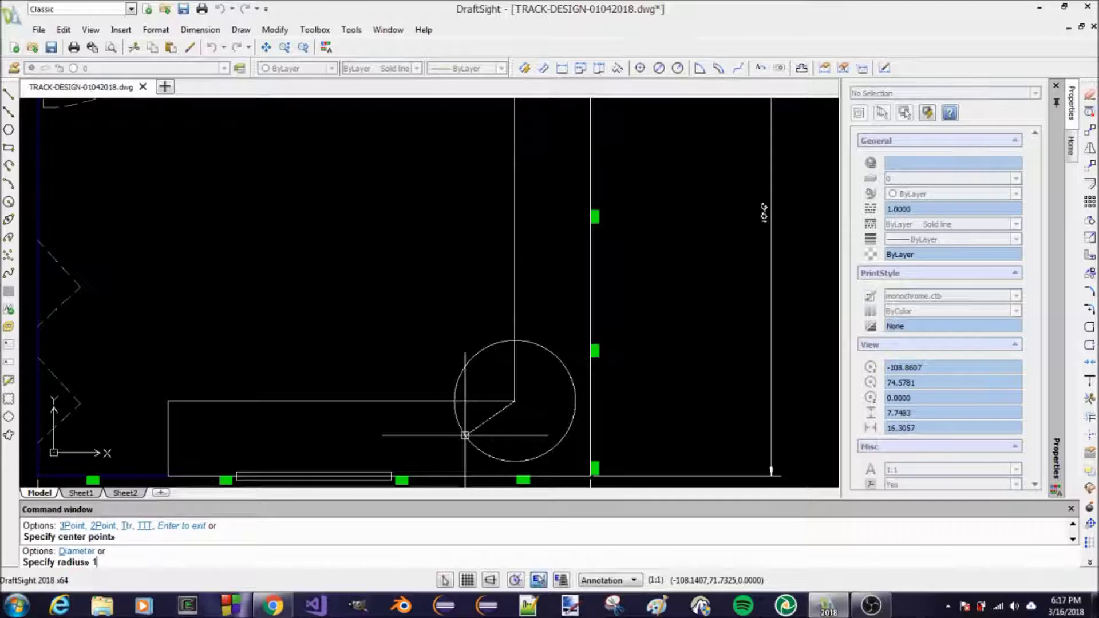
key(Return)
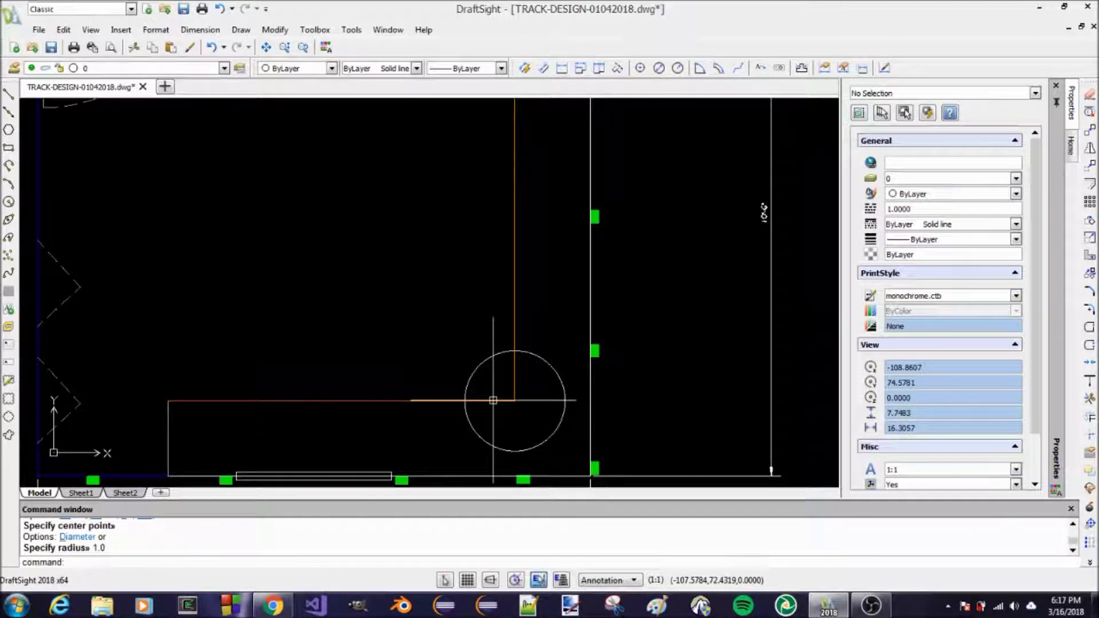
- Draw a diagonal polyline across the inner outline's lower-right corner, between the points where the circle crosses its two edges
text(PL)
key(Return)
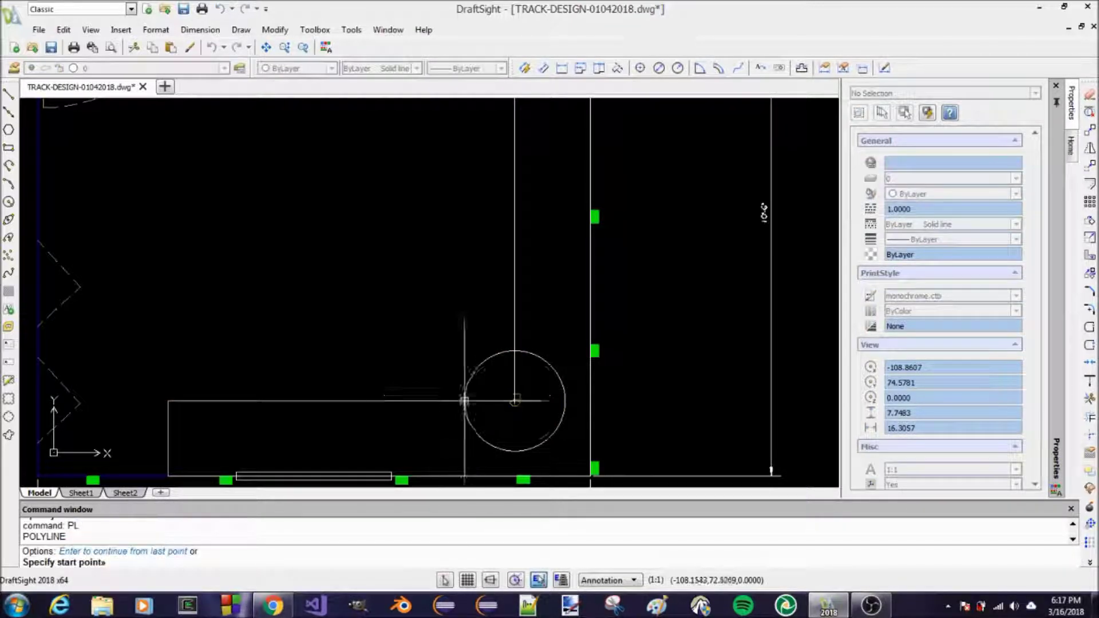
click(464, 400)
click(514, 351)
key(Return)
- Move the construction circle by its centre from the lower-right to the upper-right corner of the inner outline
scroll(498, 398, down, 4)
scroll(504, 384, up, 3)
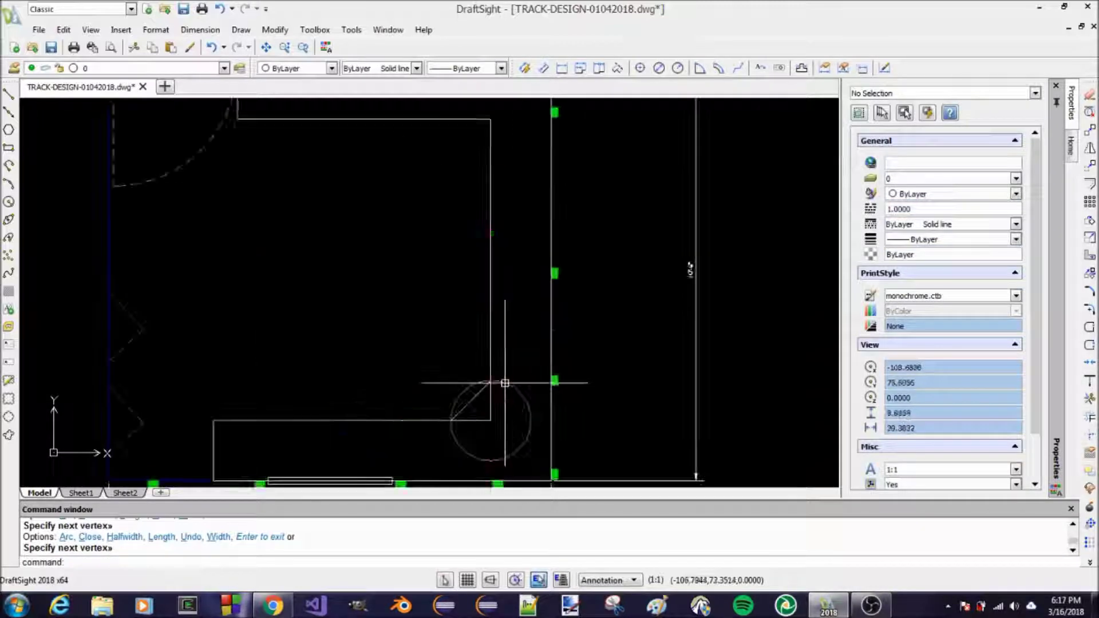
click(505, 383)
click(490, 422)
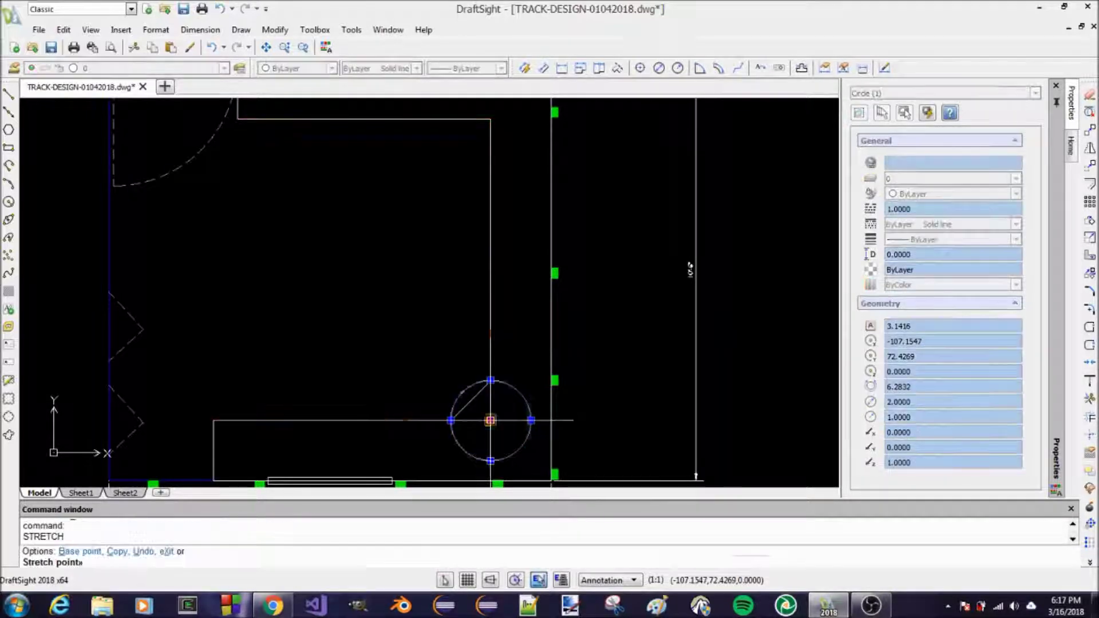
scroll(490, 424, down, 2)
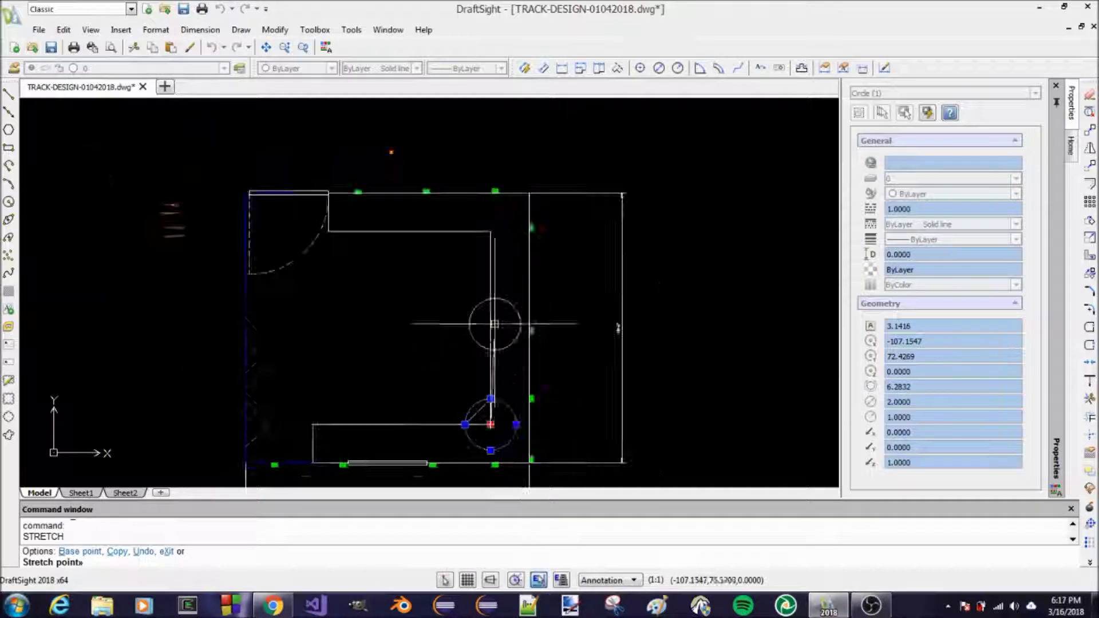
click(477, 231)
scroll(485, 242, up, 2)
key(Escape)
key(Escape)
scroll(479, 241, up, 1)
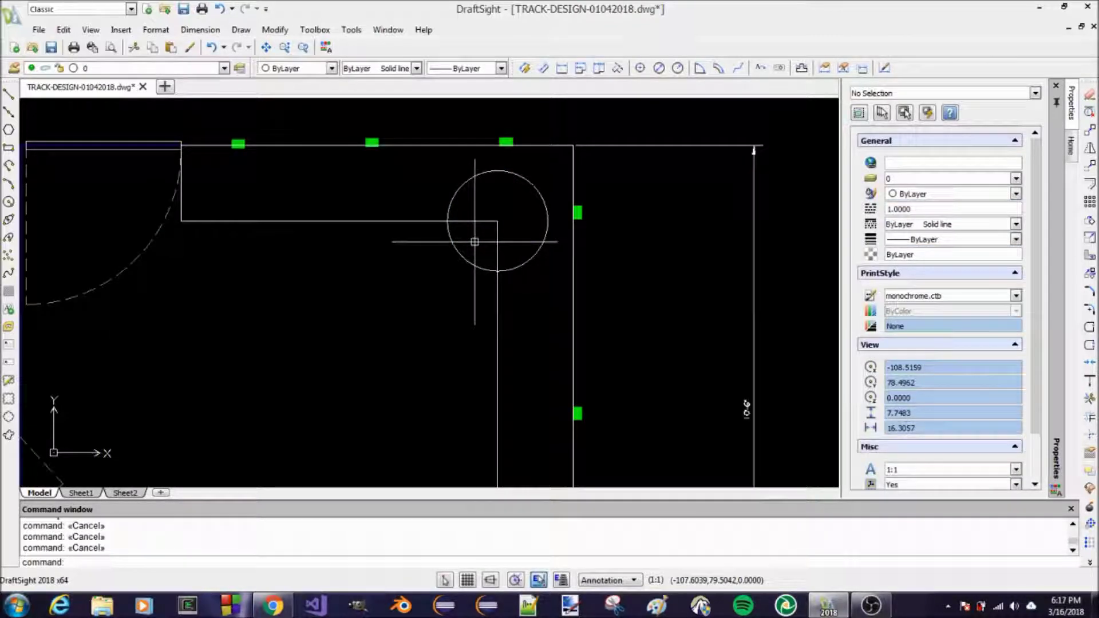
- Draw a diagonal polyline across the inner outline's upper-right corner, between the circle's crossings with the two edges
text(PL)
key(Return)
click(448, 221)
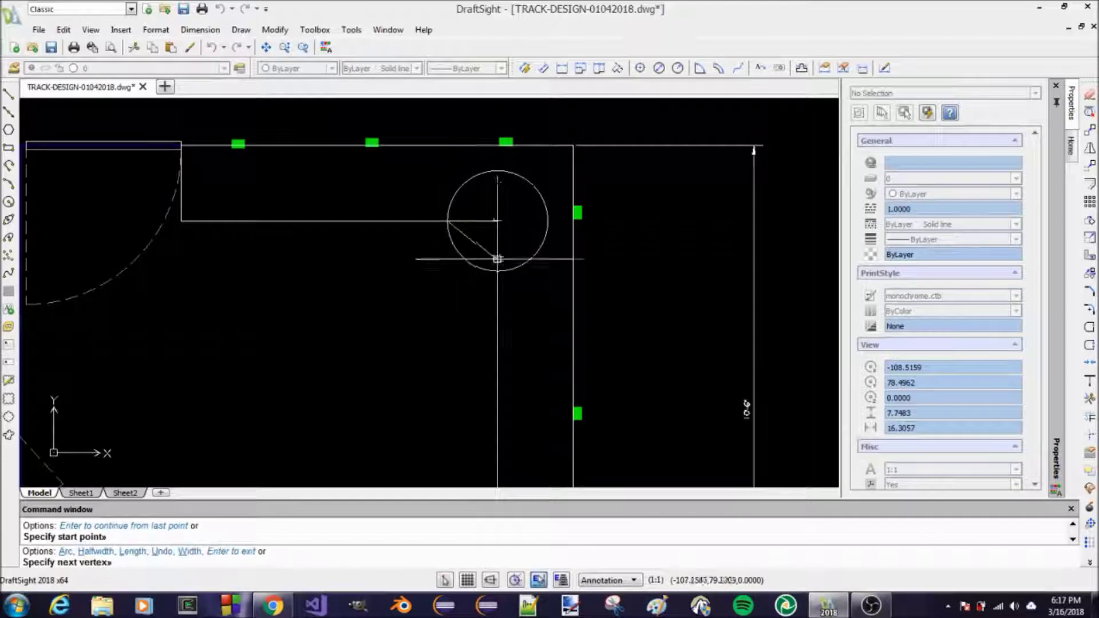
key(Escape)
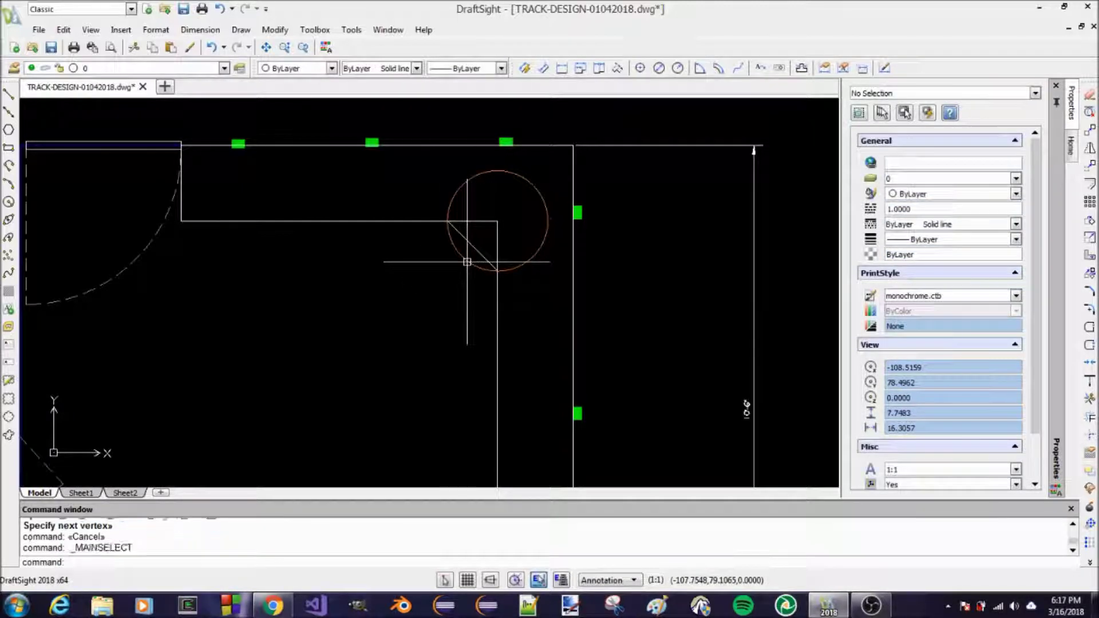
- Delete the construction circle at the upper-right corner
click(466, 257)
text(E)
key(Return)
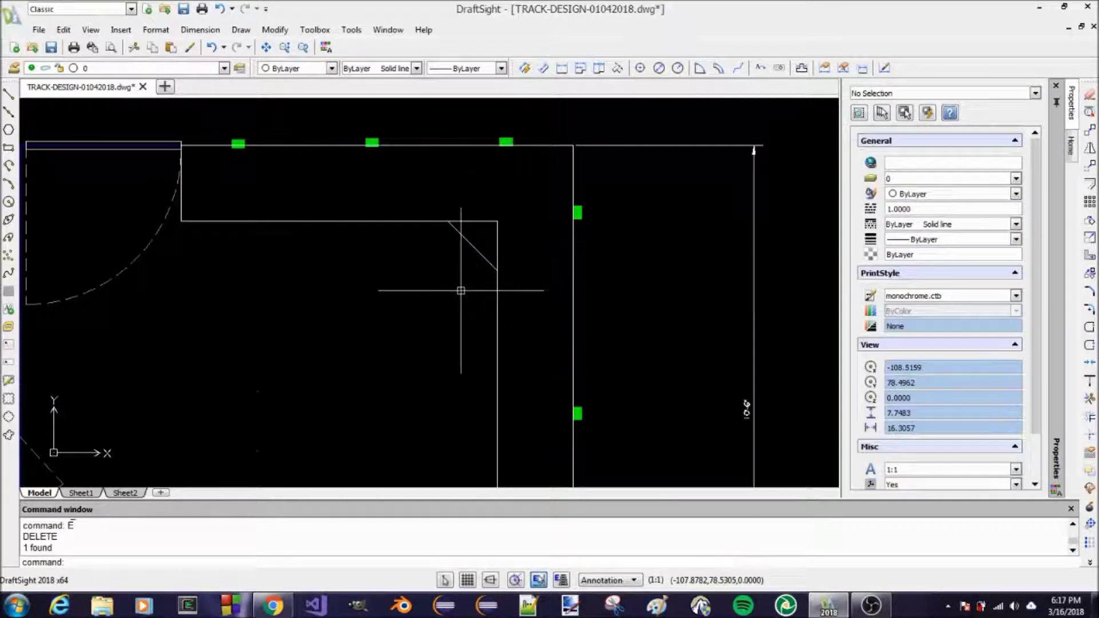
- Trim the inner outline's square upper-right corner back to the diagonal line
scroll(461, 290, down, 2)
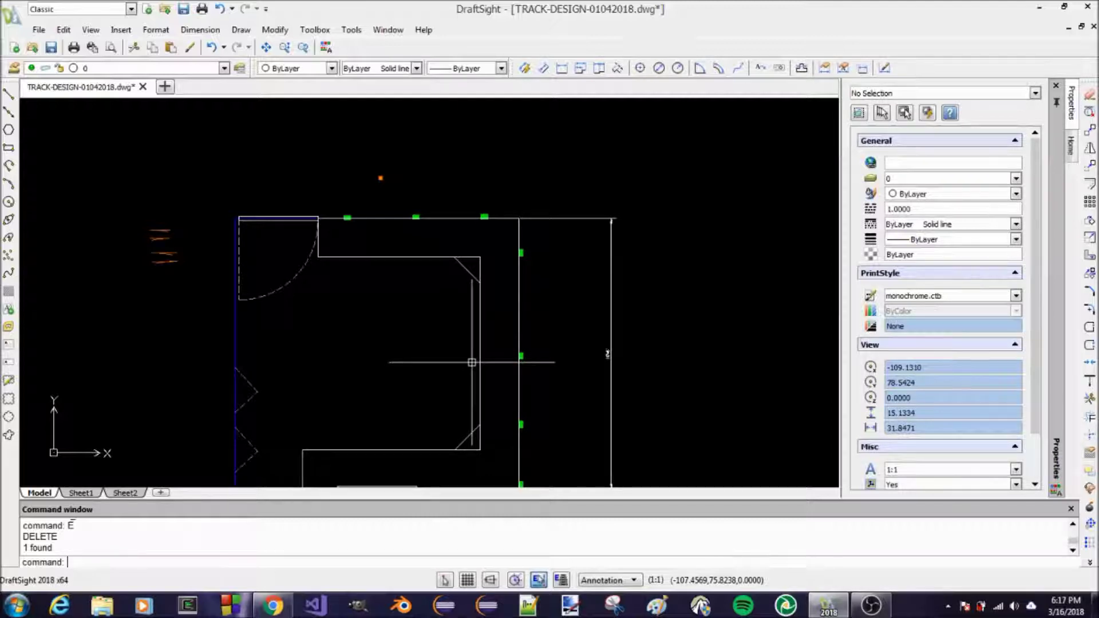
key(Return)
scroll(457, 274, up, 2)
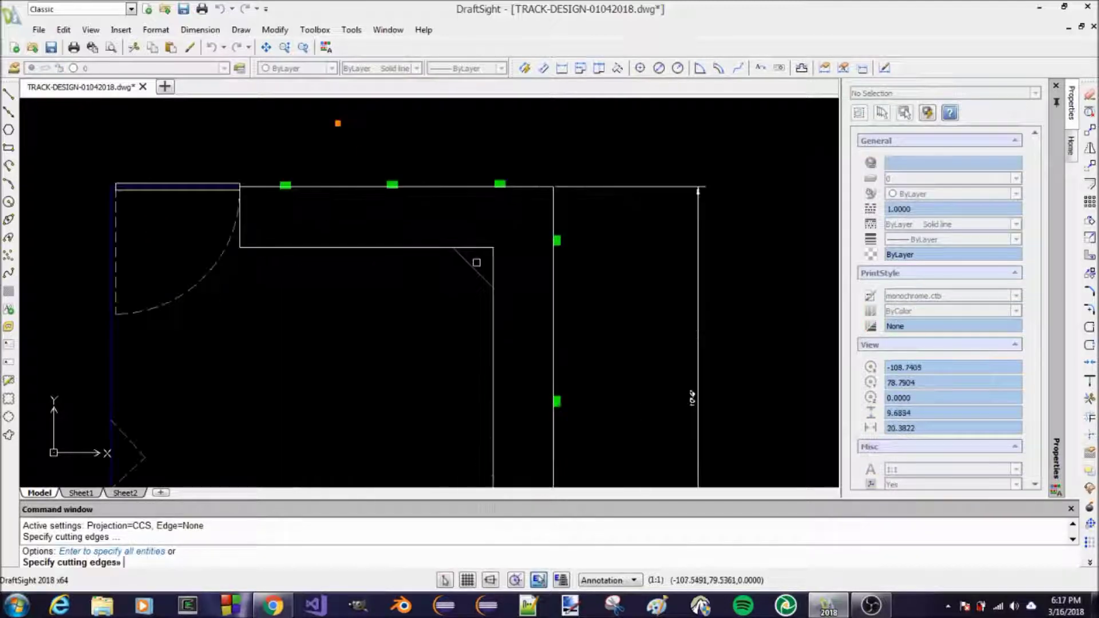
click(476, 275)
scroll(473, 270, up, 2)
key(Return)
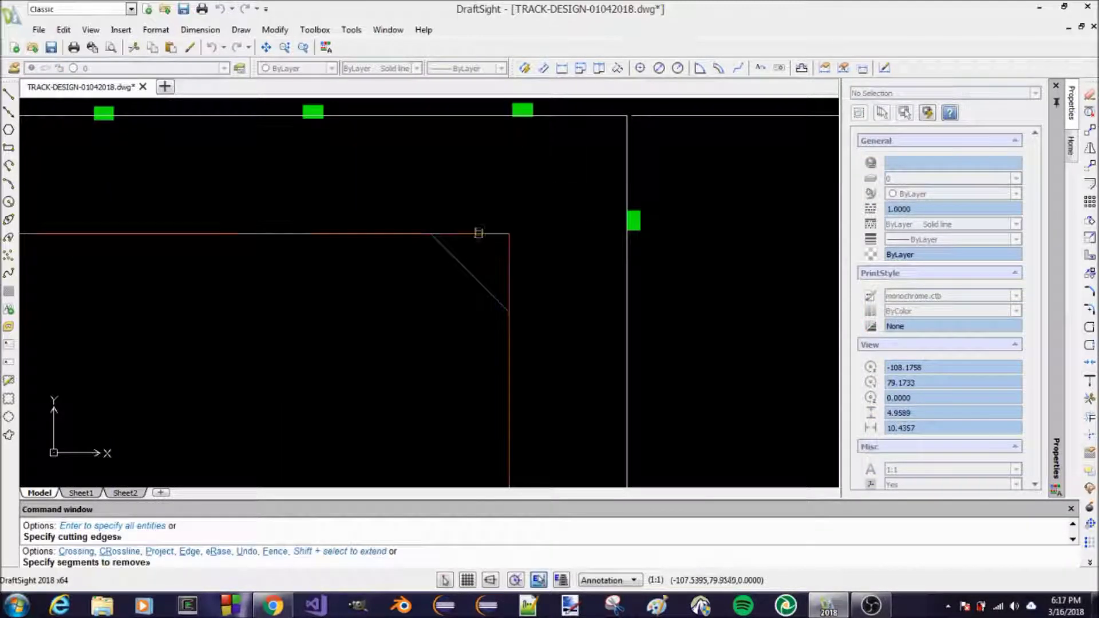
click(478, 234)
scroll(492, 250, down, 5)
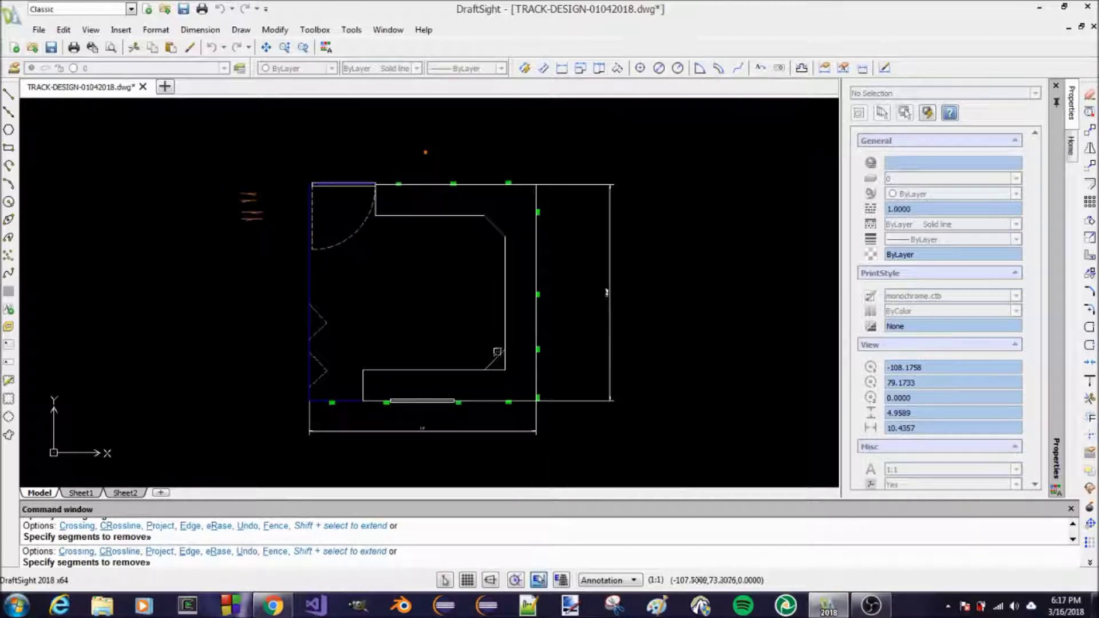
- Trim the inner outline's square lower-right corner back to its diagonal, and save the drawing
key(Return)
key(Return)
scroll(501, 350, up, 2)
key(Return)
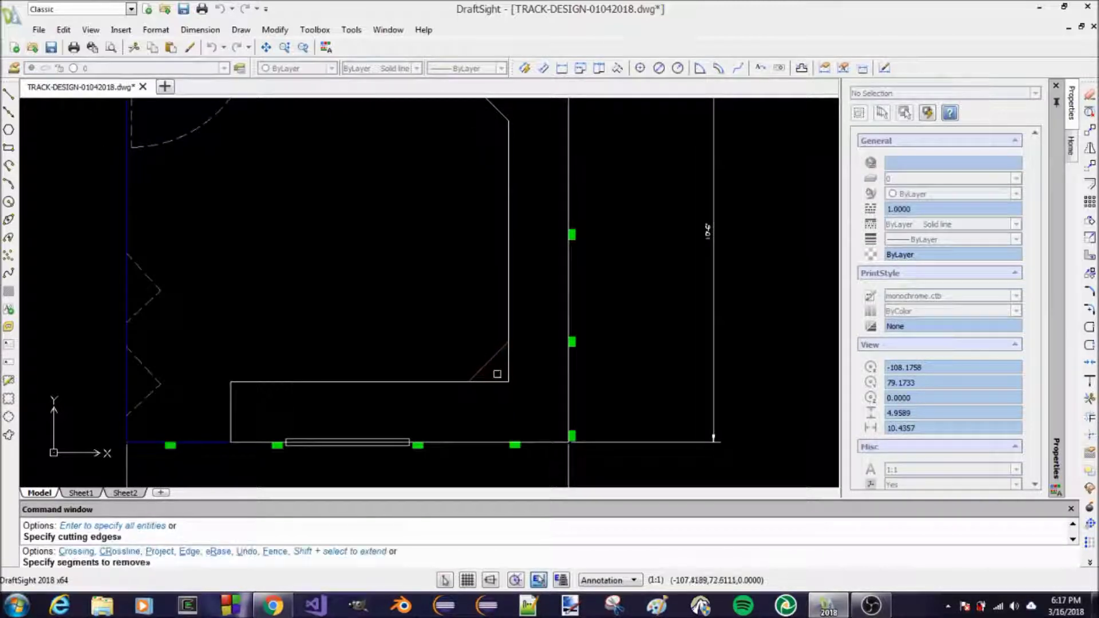
click(497, 379)
key(Return)
scroll(493, 366, down, 4)
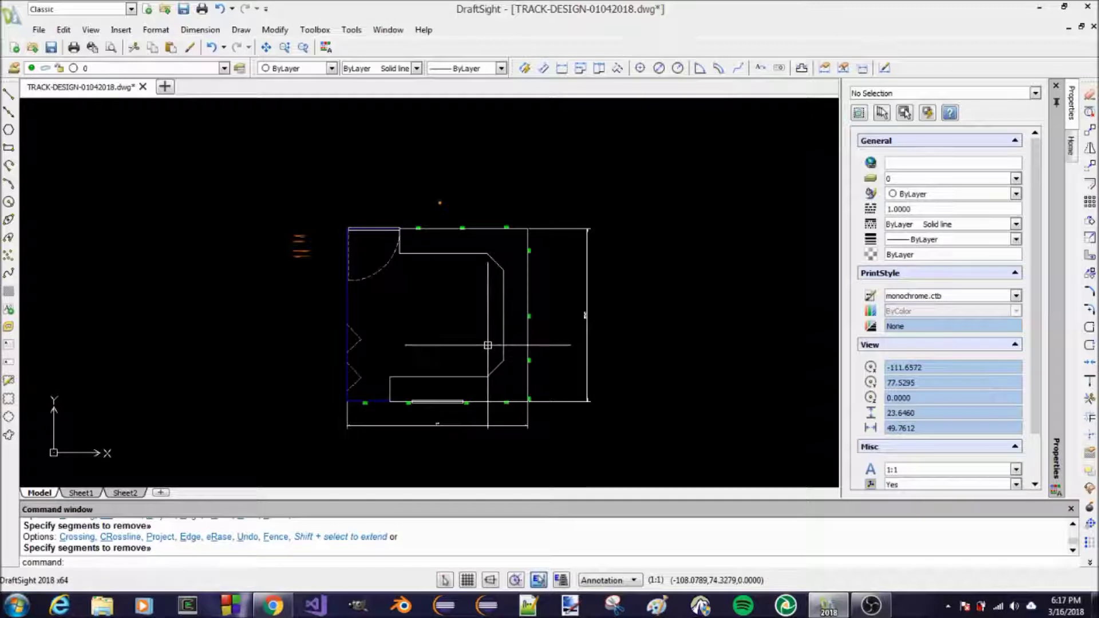
key(ctrl+s)
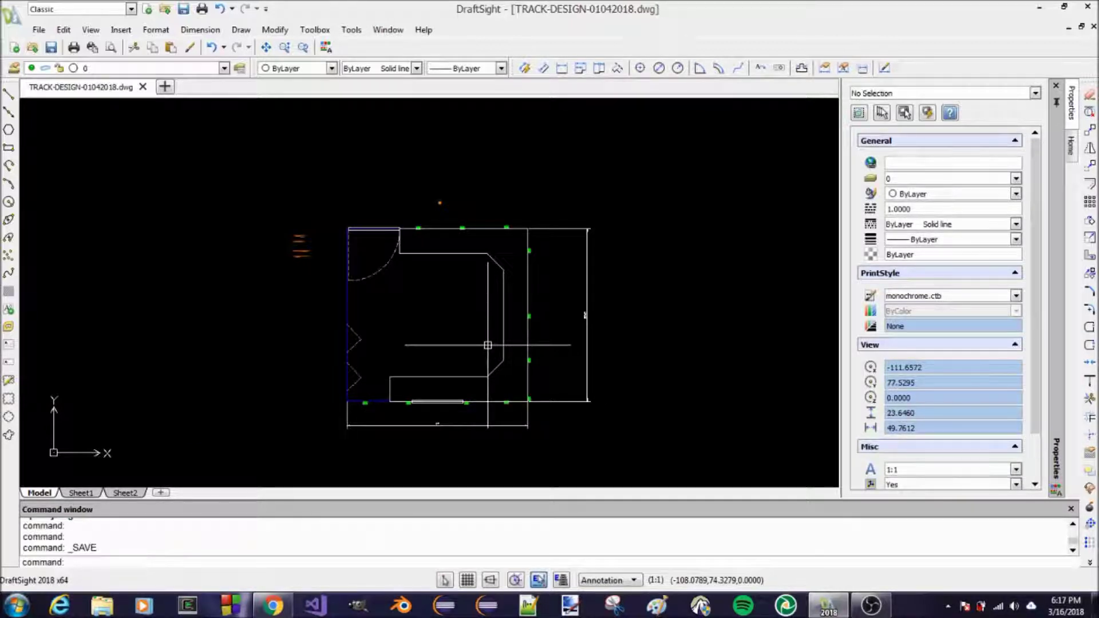
- Join the wall polyline, end segments, inner edges and corner diagonals into one closed benchwork polyline with polyline editing
key(Return)
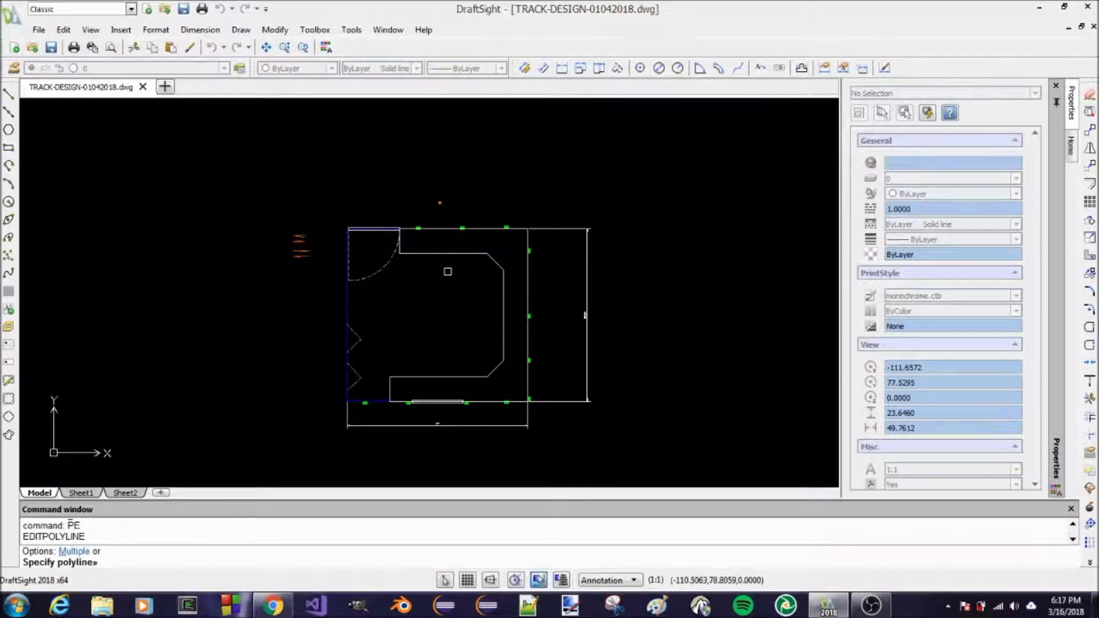
scroll(481, 409, up, 3)
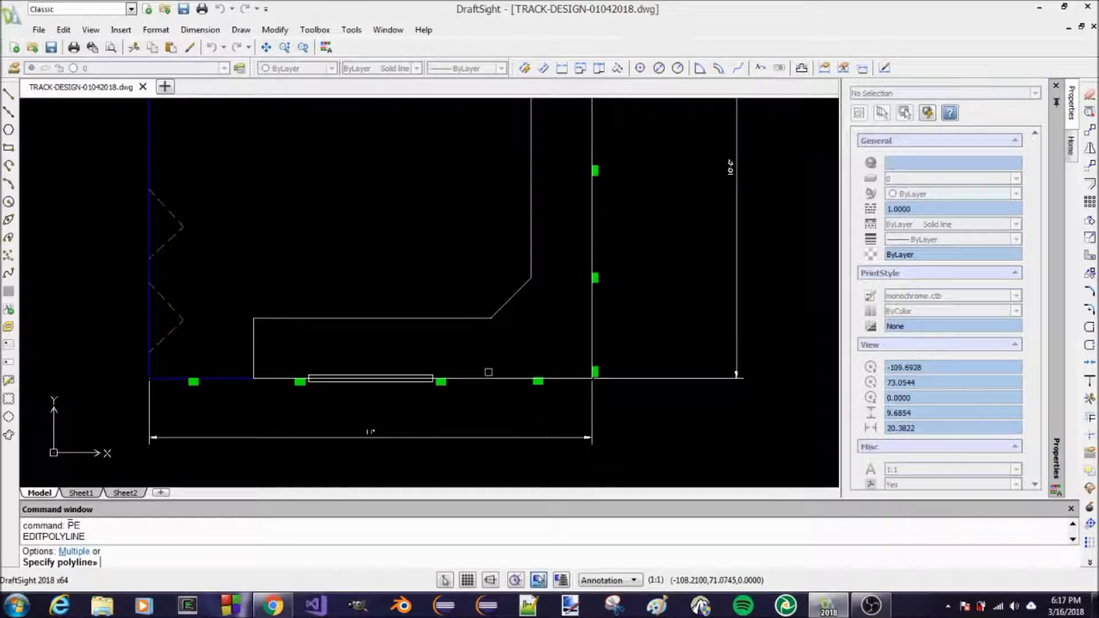
click(488, 376)
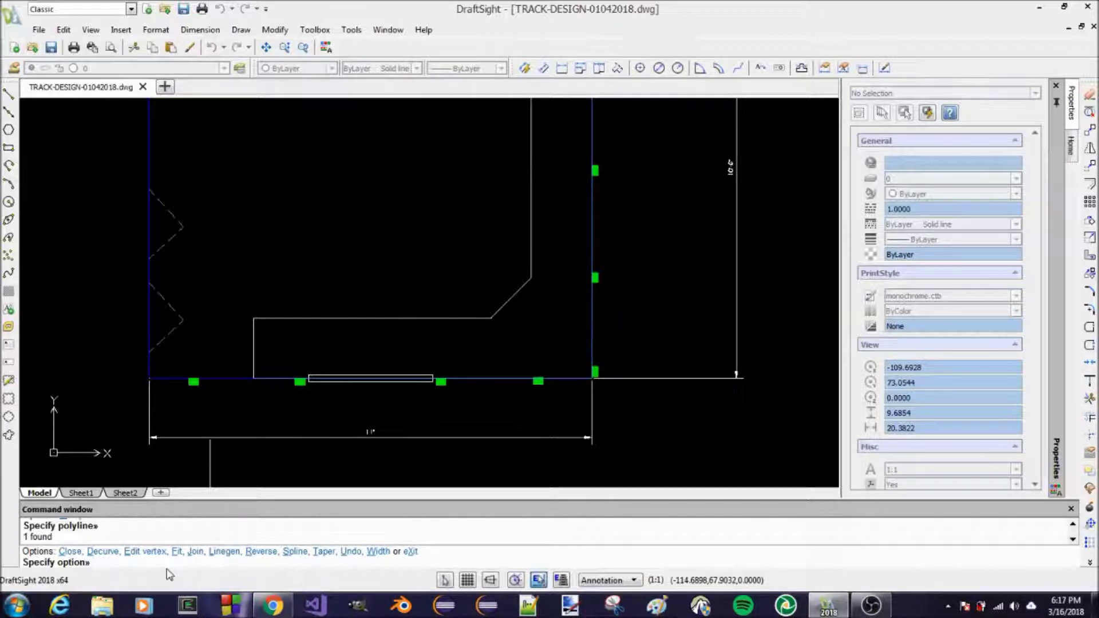
key(Return)
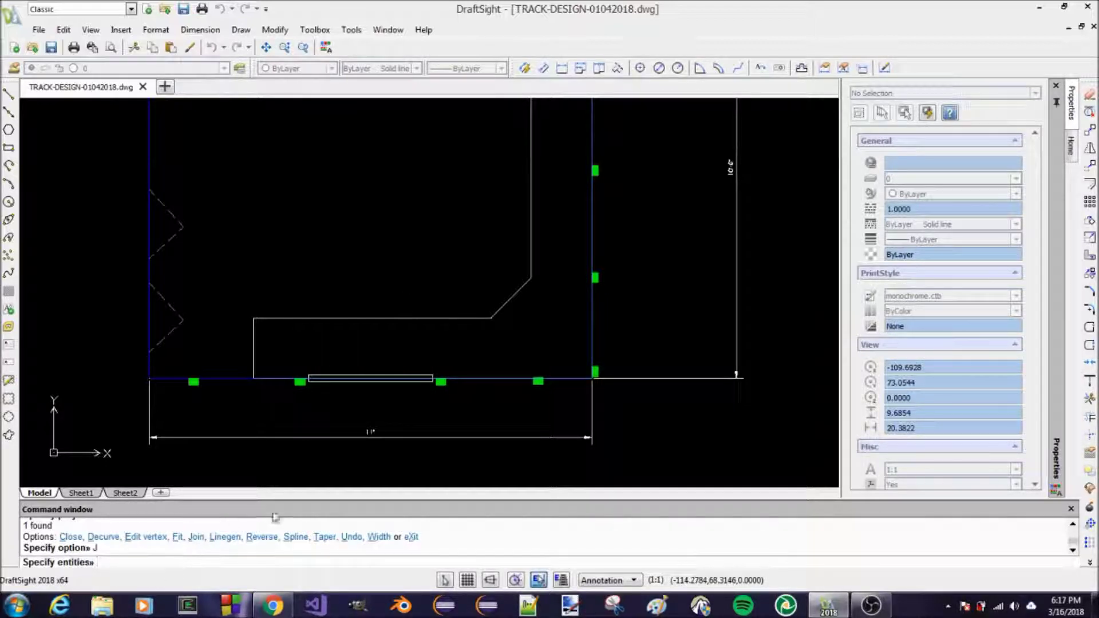
click(476, 377)
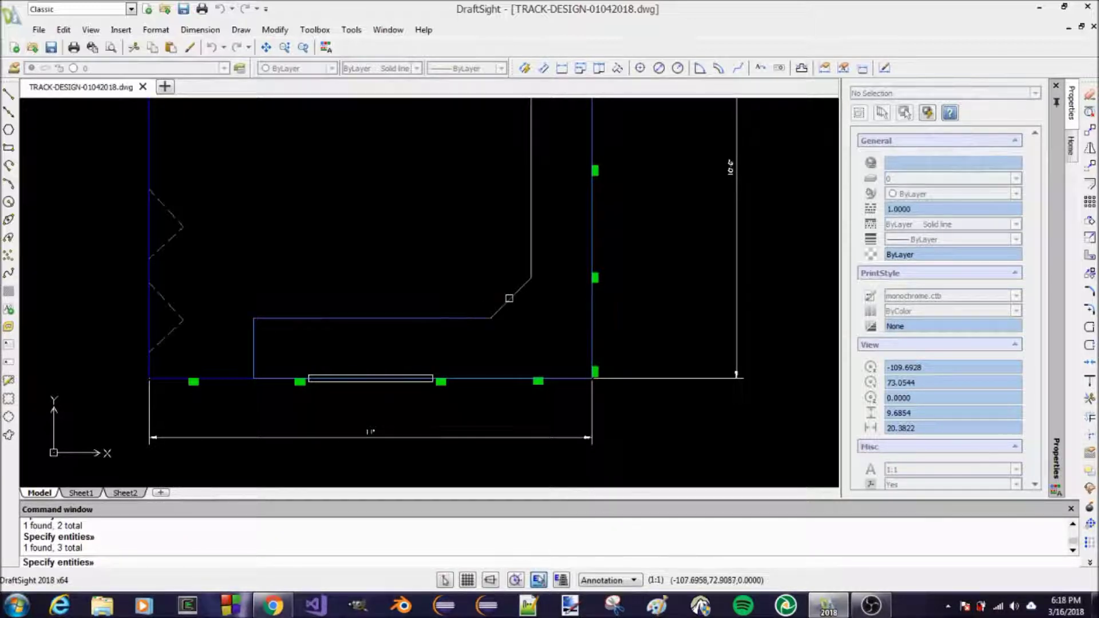
click(532, 250)
scroll(506, 378, down, 3)
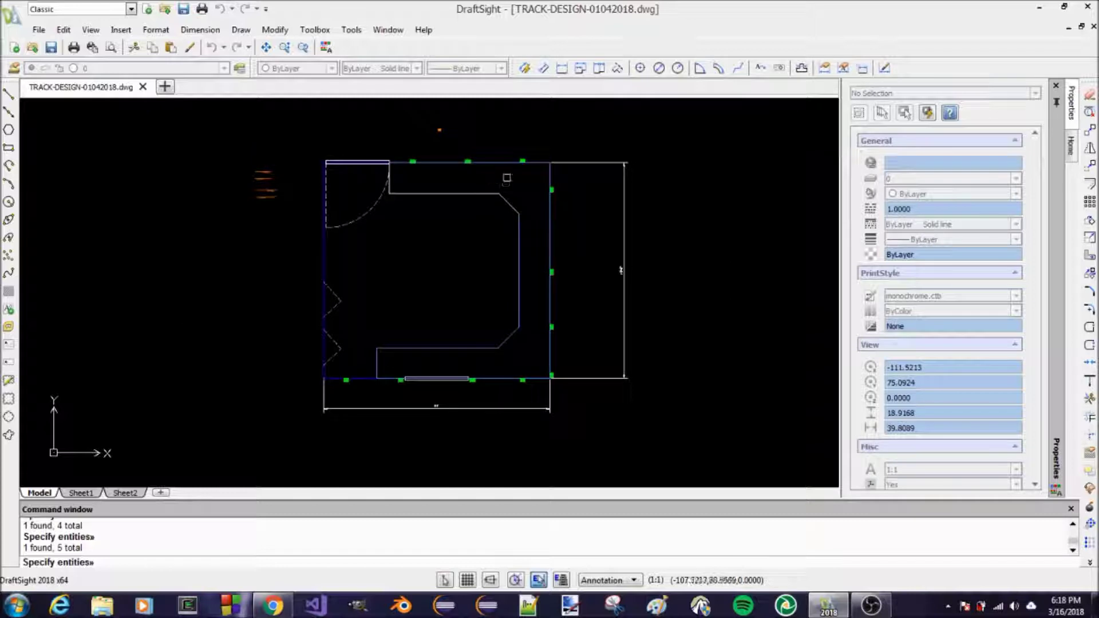
click(473, 195)
scroll(417, 189, up, 3)
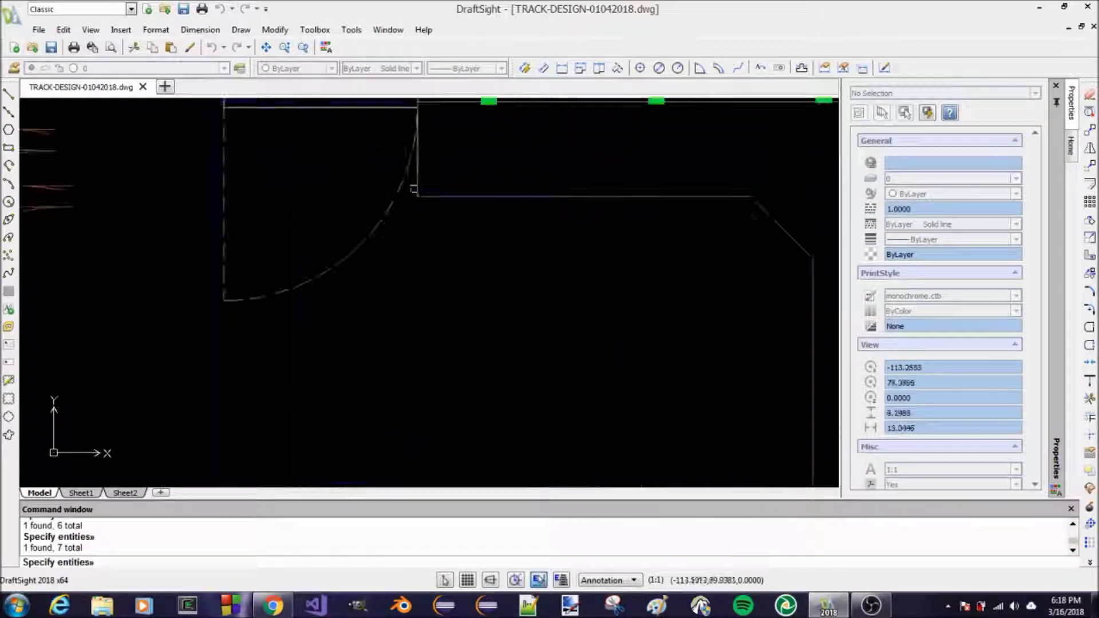
key(Return)
scroll(408, 220, down, 6)
key(Escape)
key(Escape)
key(Escape)
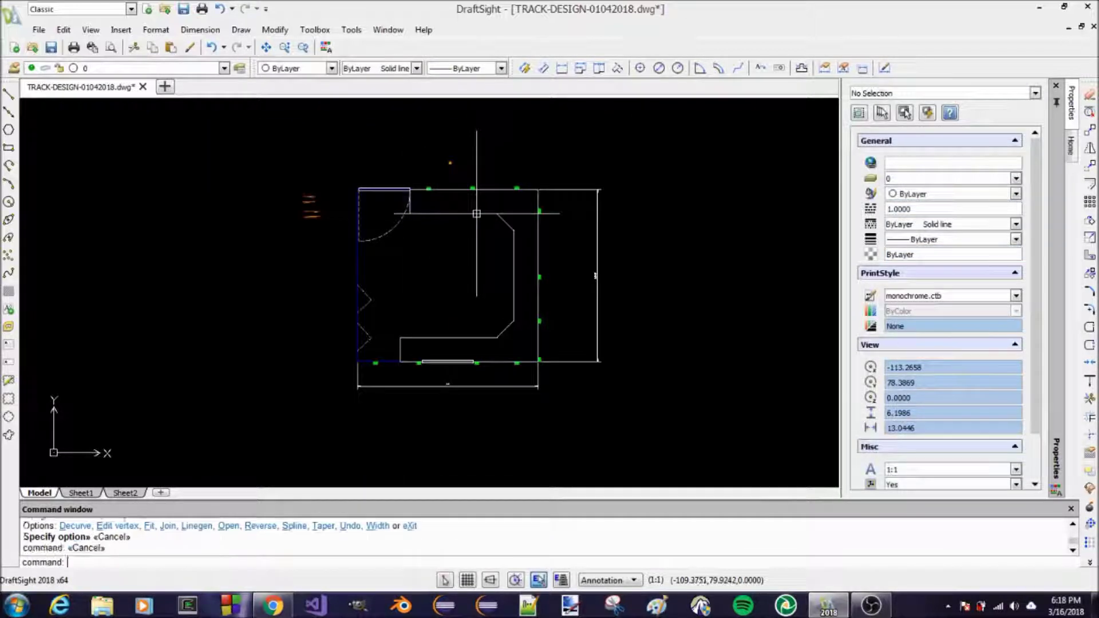
- Select the benchwork outline to check that all its segments belong to a single polyline
click(475, 214)
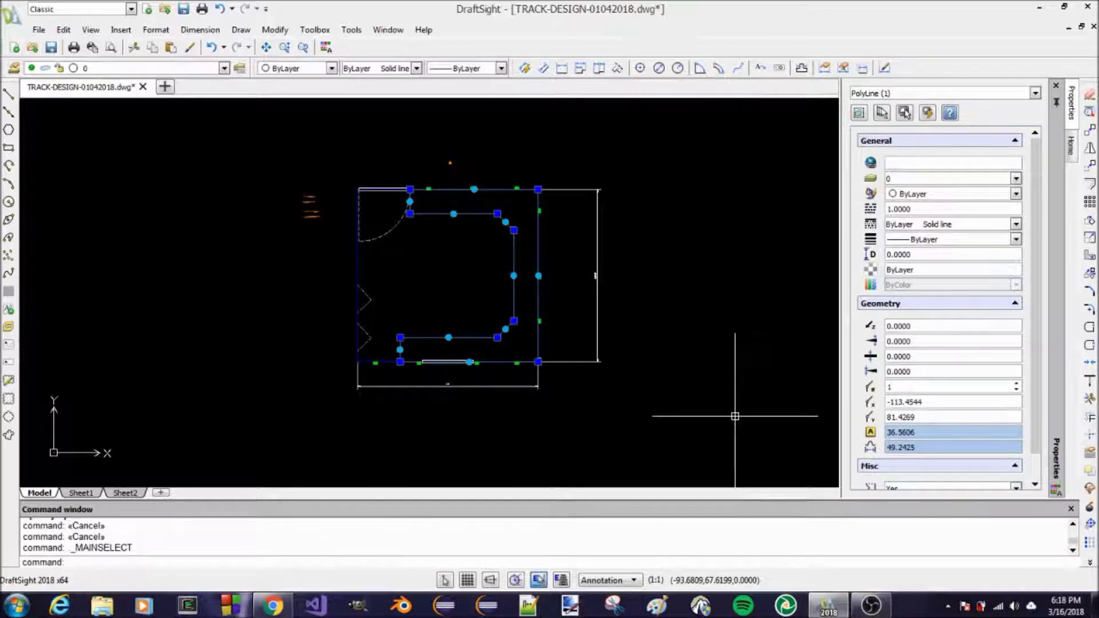
key(Escape)
click(451, 213)
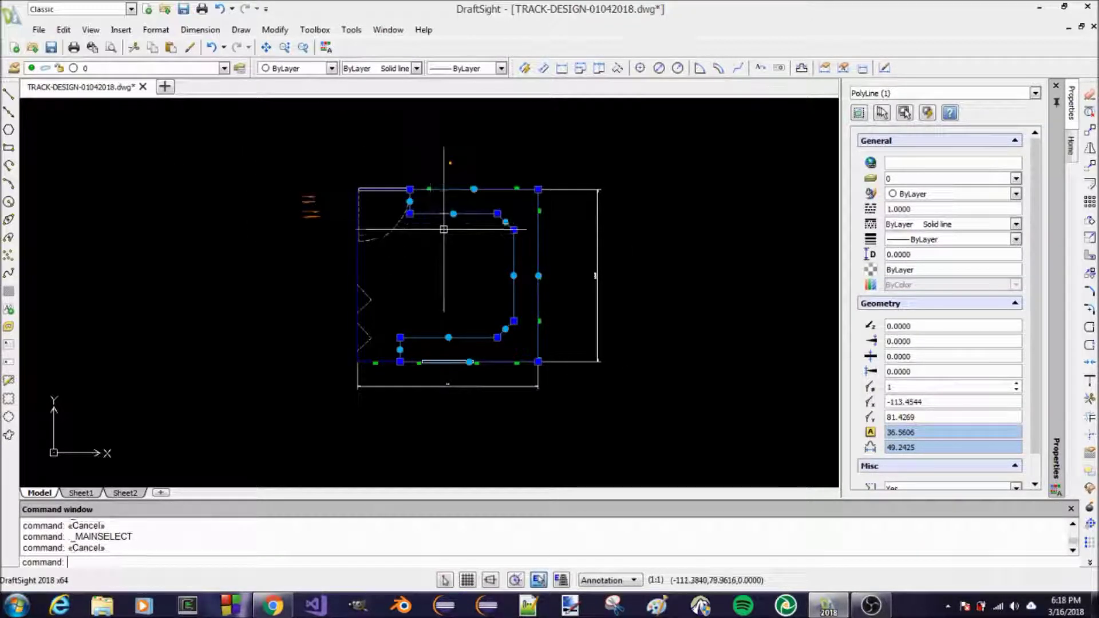
key(Escape)
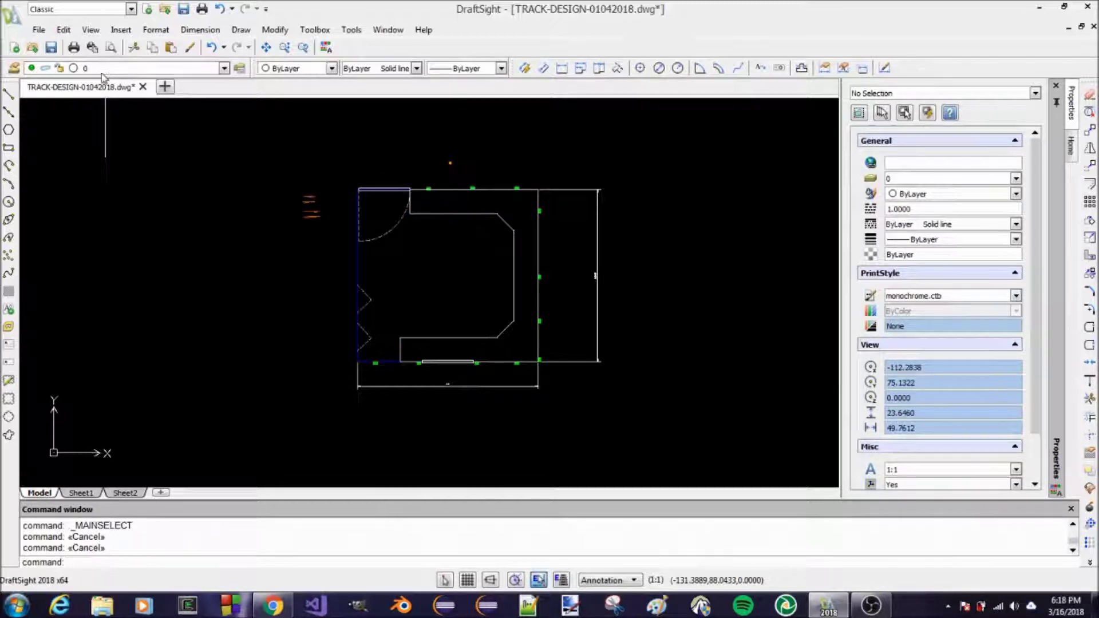
- Check the benchwork outline's layer assignment and review the list of available layers
click(464, 189)
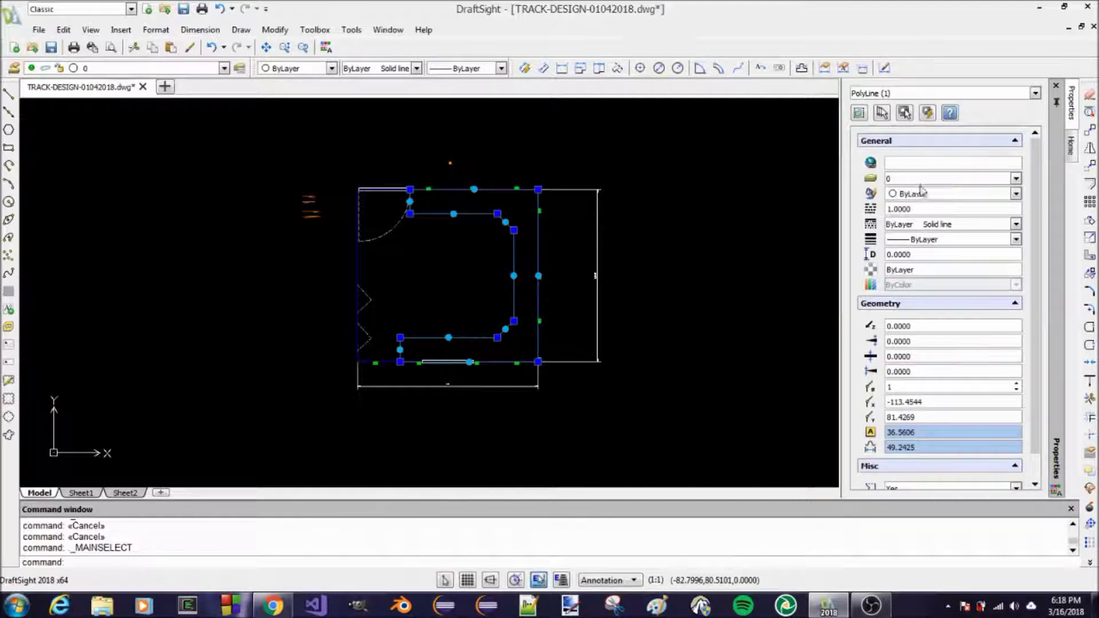
key(Escape)
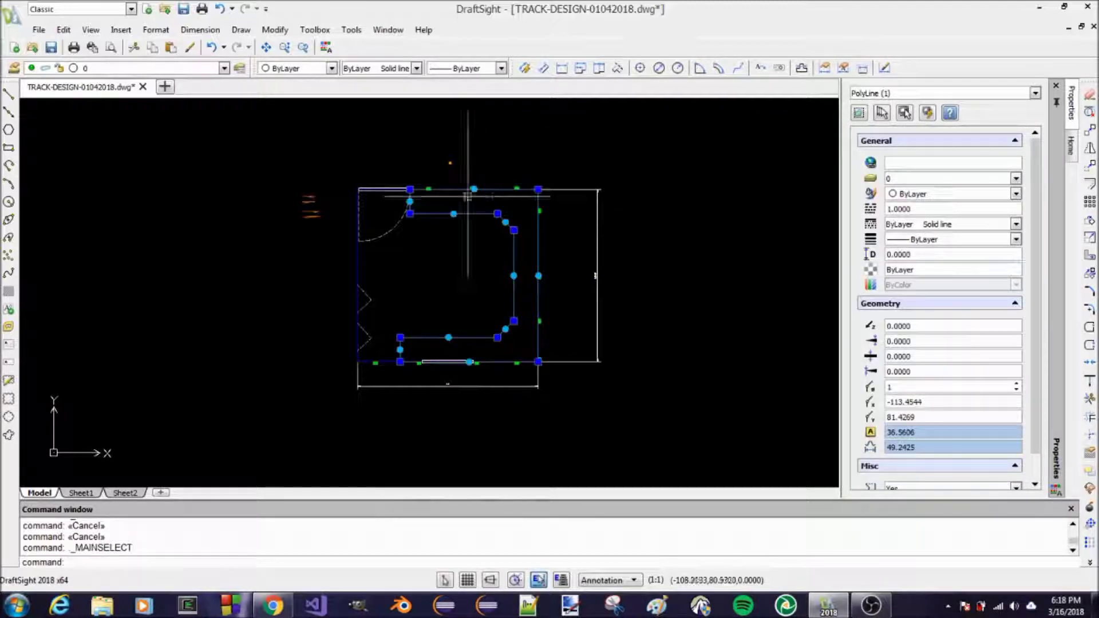
key(Escape)
key(Escape)
click(224, 67)
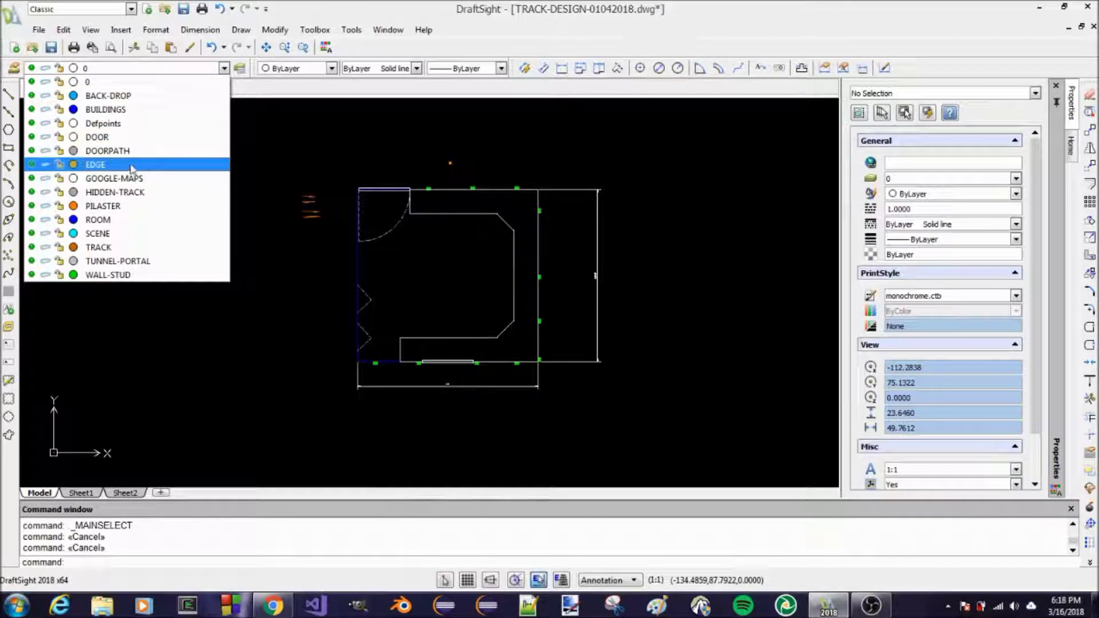
click(242, 334)
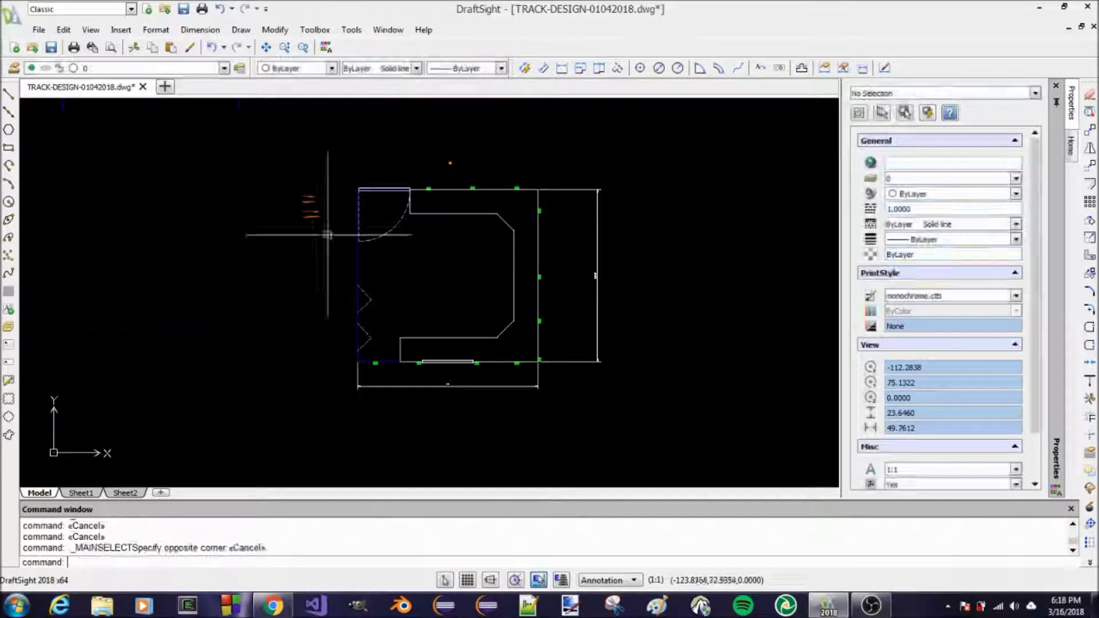
key(Escape)
key(Escape)
- Assign the joined benchwork outline to the EDGE layer and clear the selection
click(470, 213)
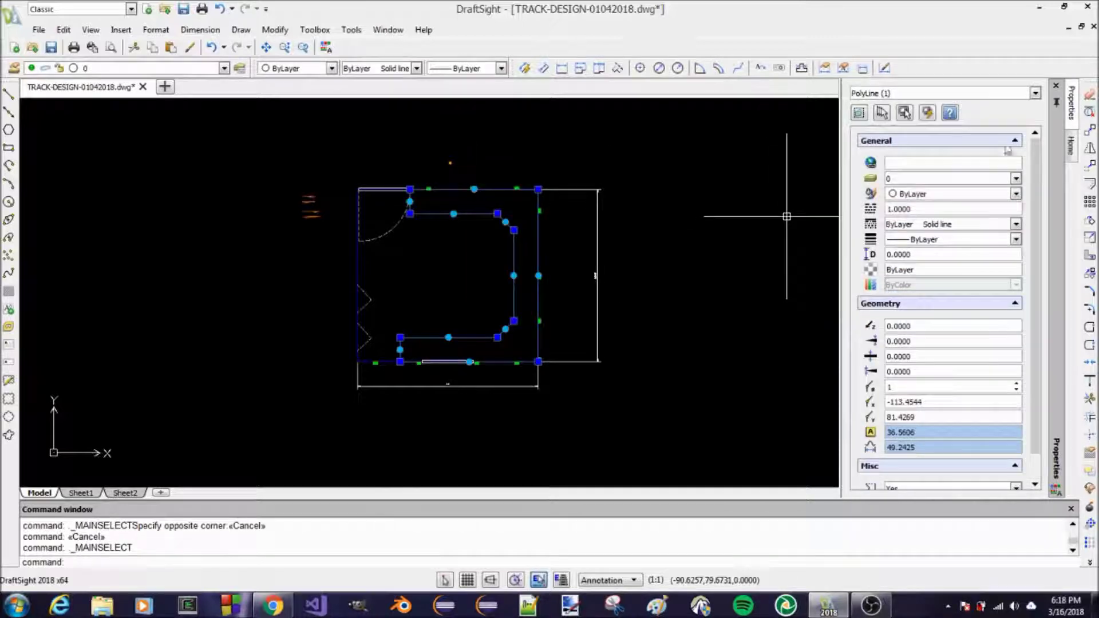
click(1016, 178)
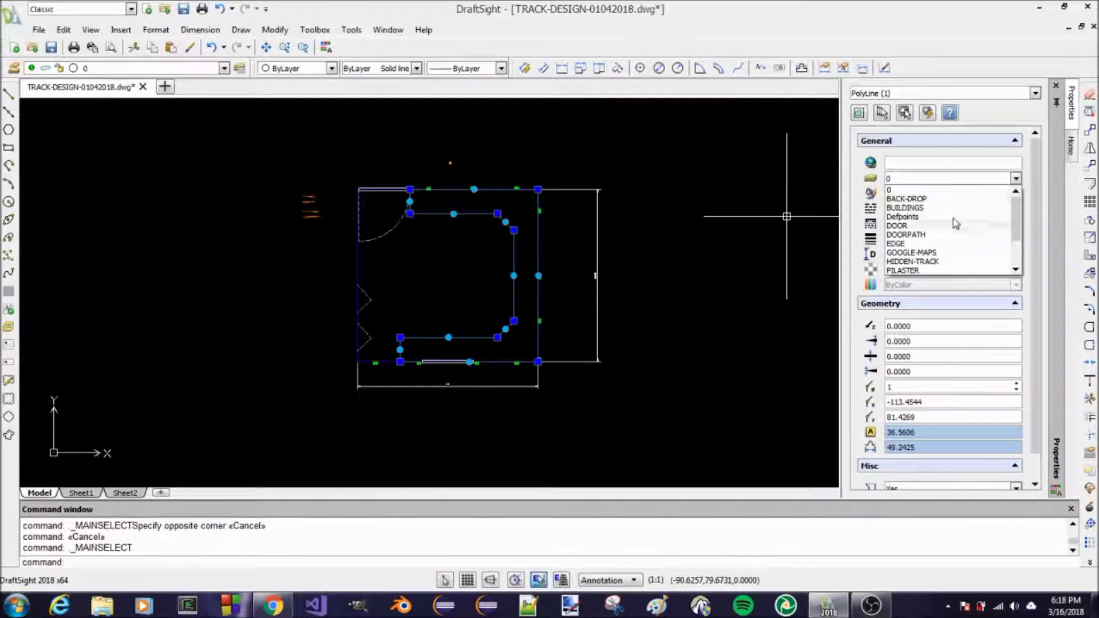
click(954, 244)
key(Escape)
key(Escape)
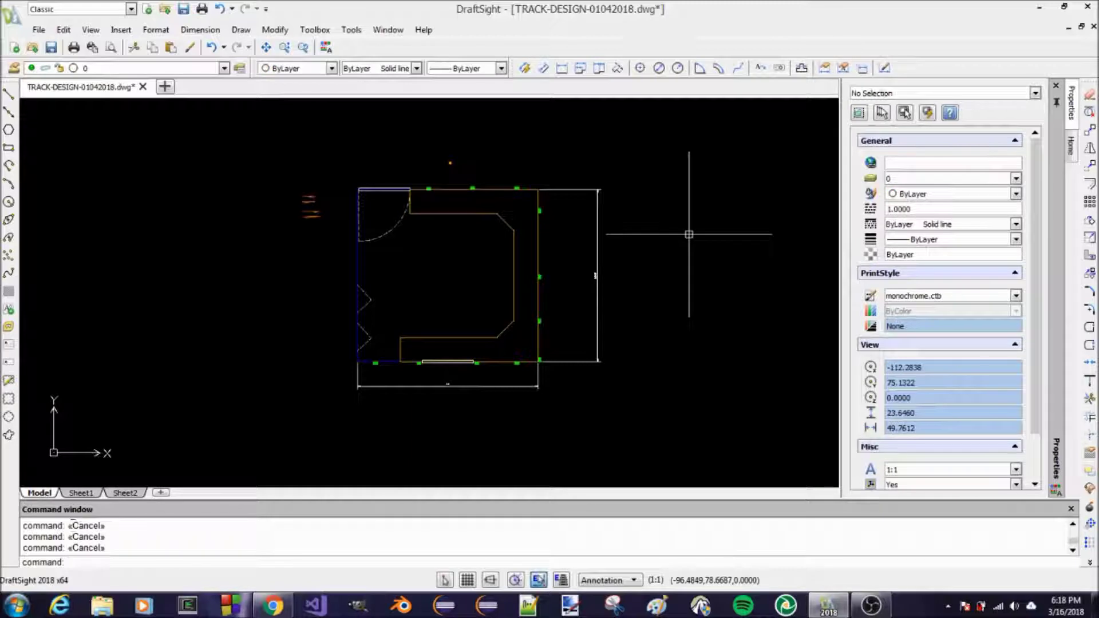
scroll(579, 343, up, 1)
scroll(542, 343, up, 3)
scroll(542, 343, down, 3)
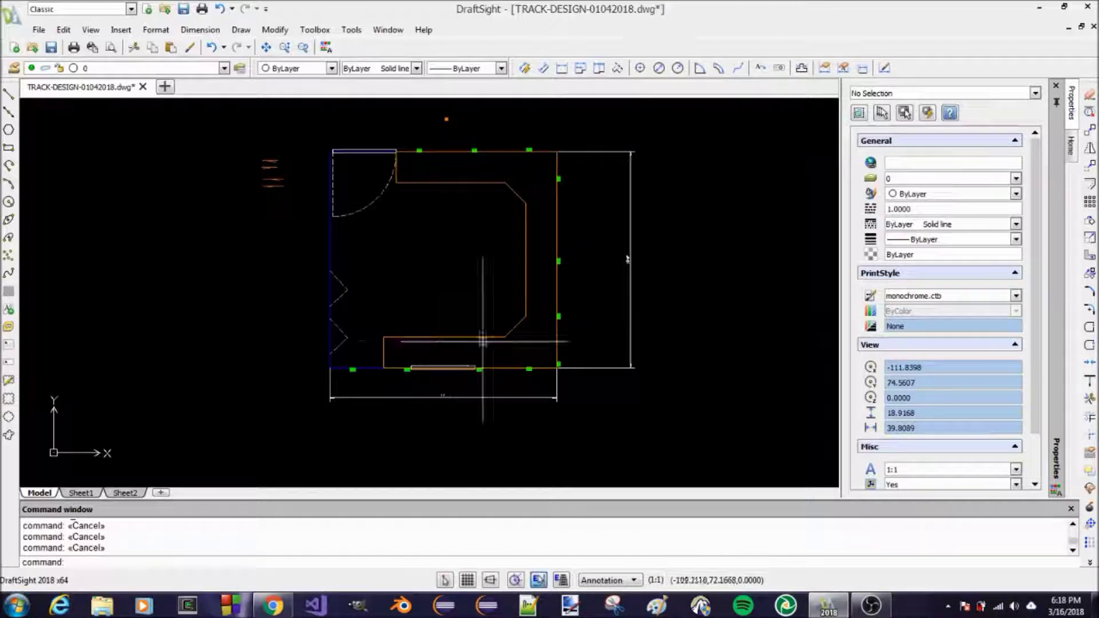
scroll(408, 338, up, 1)
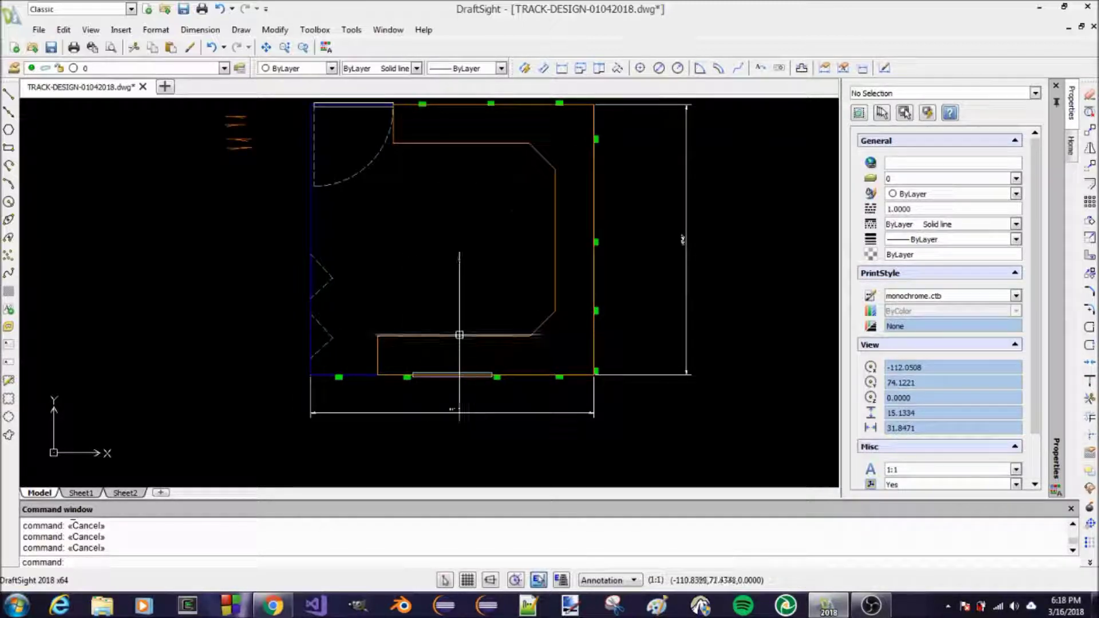
- Set the global width of the benchwork outline polyline to 0.025 and clear the selection
click(491, 335)
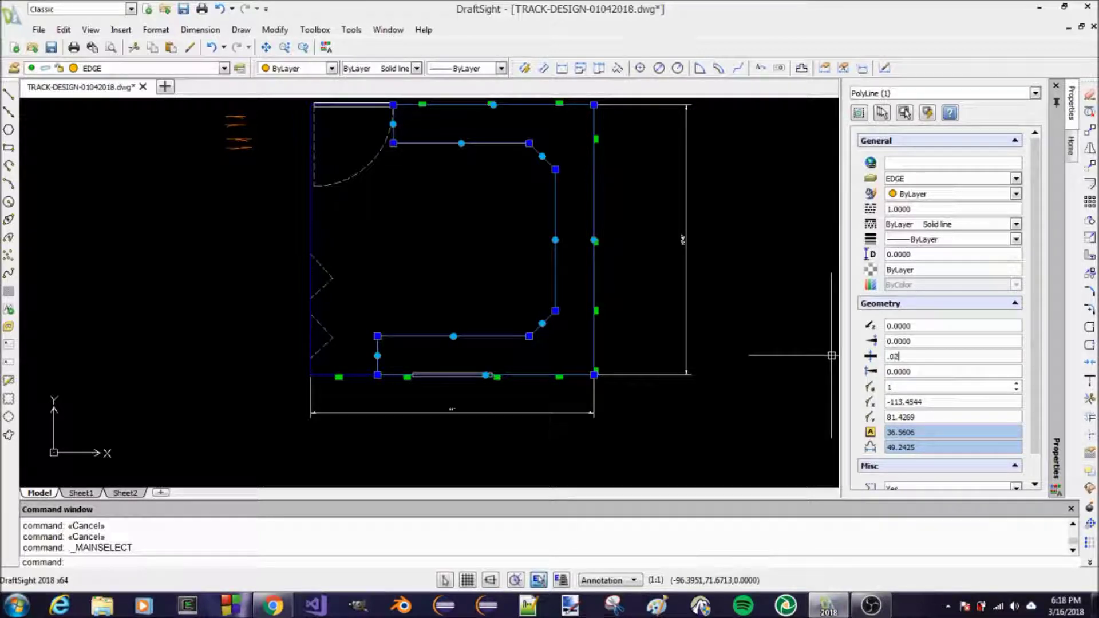
key(Tab)
key(Escape)
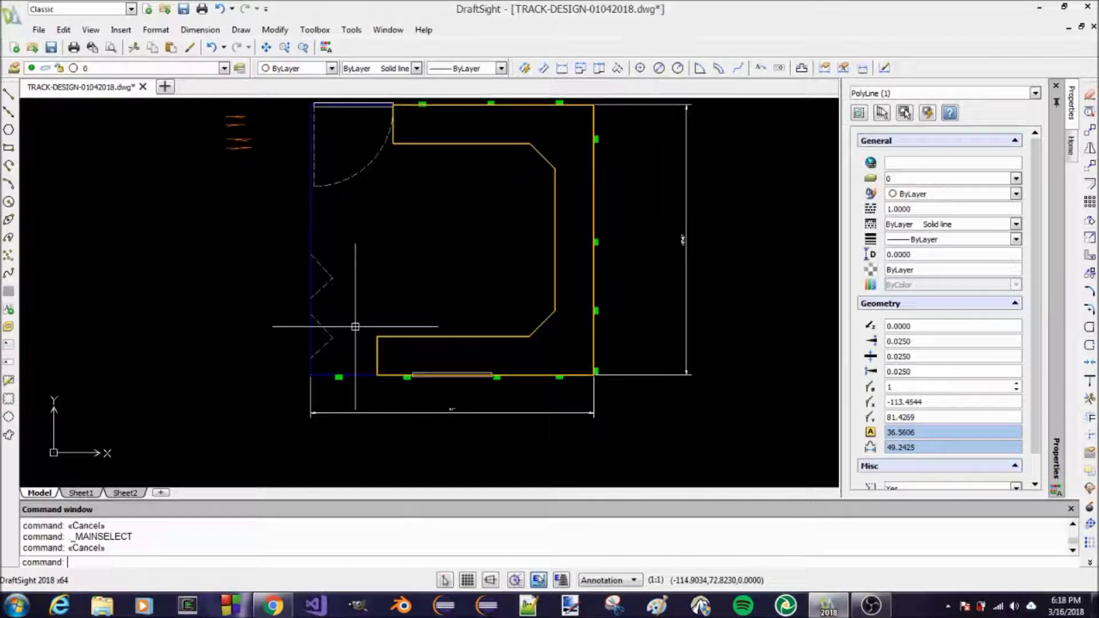
key(Escape)
- Look over the thickened benchwork outline and save the drawing
scroll(442, 368, down, 2)
scroll(468, 226, up, 5)
scroll(467, 188, down, 1)
scroll(459, 318, up, 2)
scroll(458, 344, down, 2)
scroll(455, 313, up, 2)
scroll(452, 314, down, 2)
scroll(444, 317, up, 2)
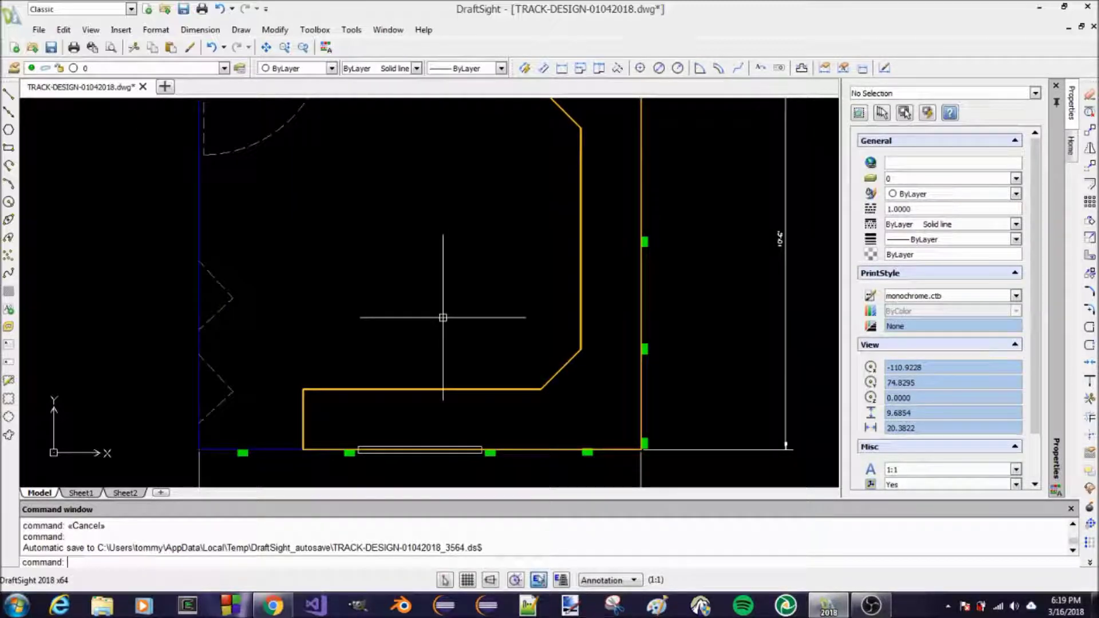
key(ctrl+s)
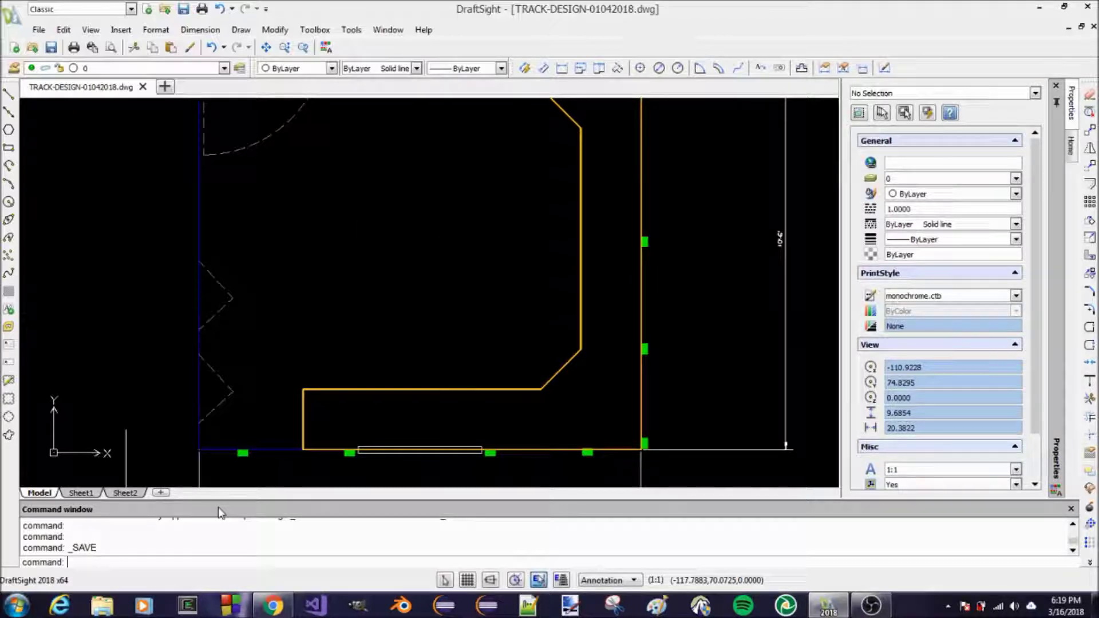
- Add a parallel dimension along the short end edge of the lower benchwork arm, placed outside the outline
text(dal)
key(Return)
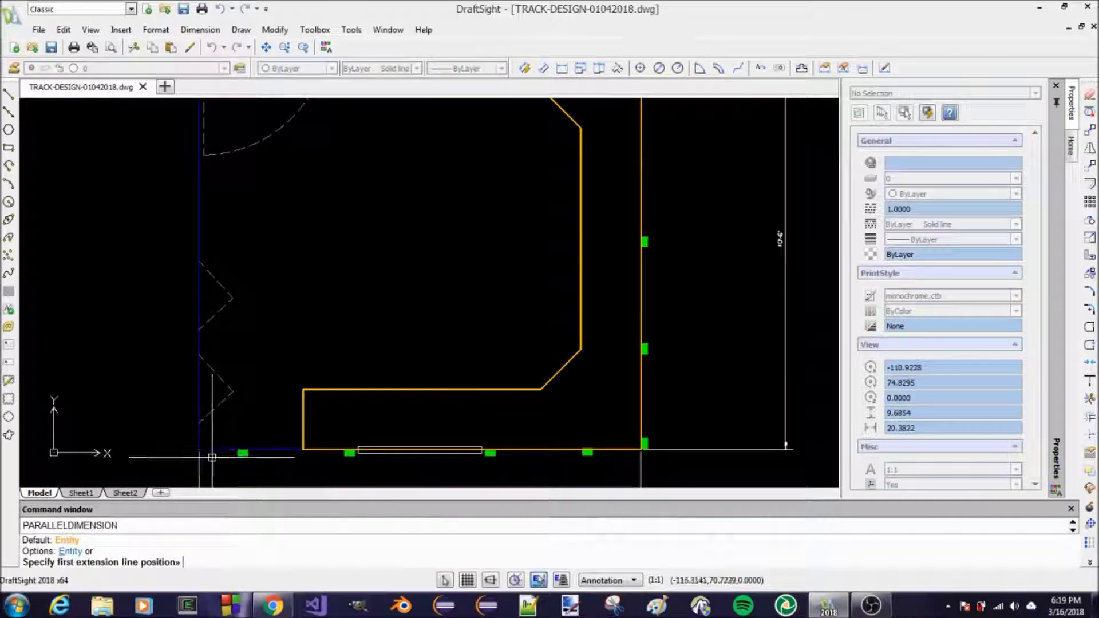
click(302, 449)
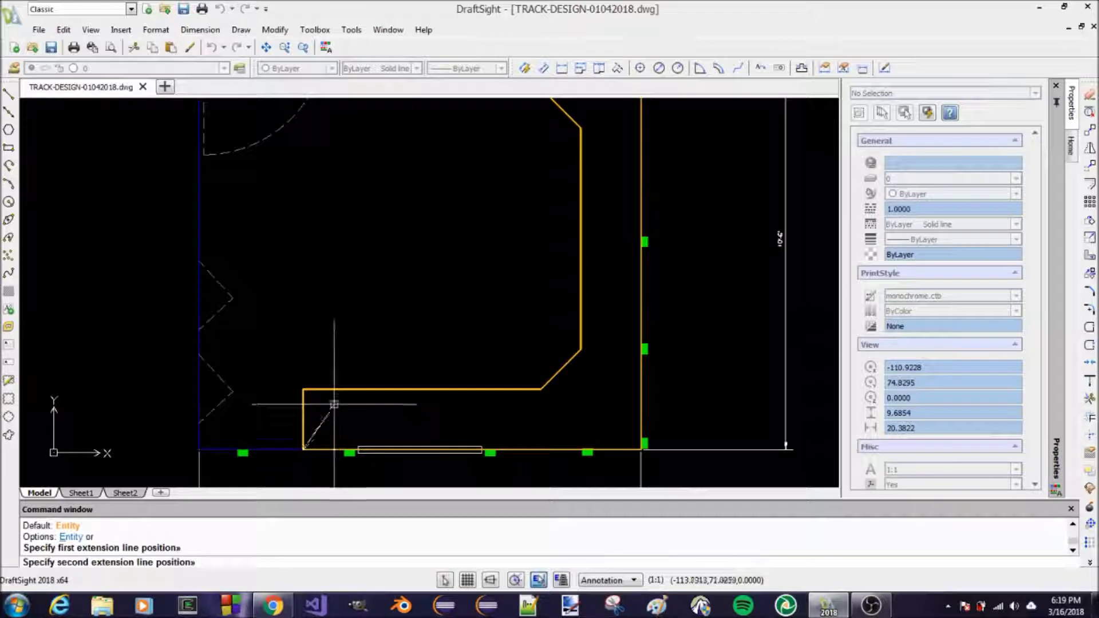
click(302, 389)
click(279, 421)
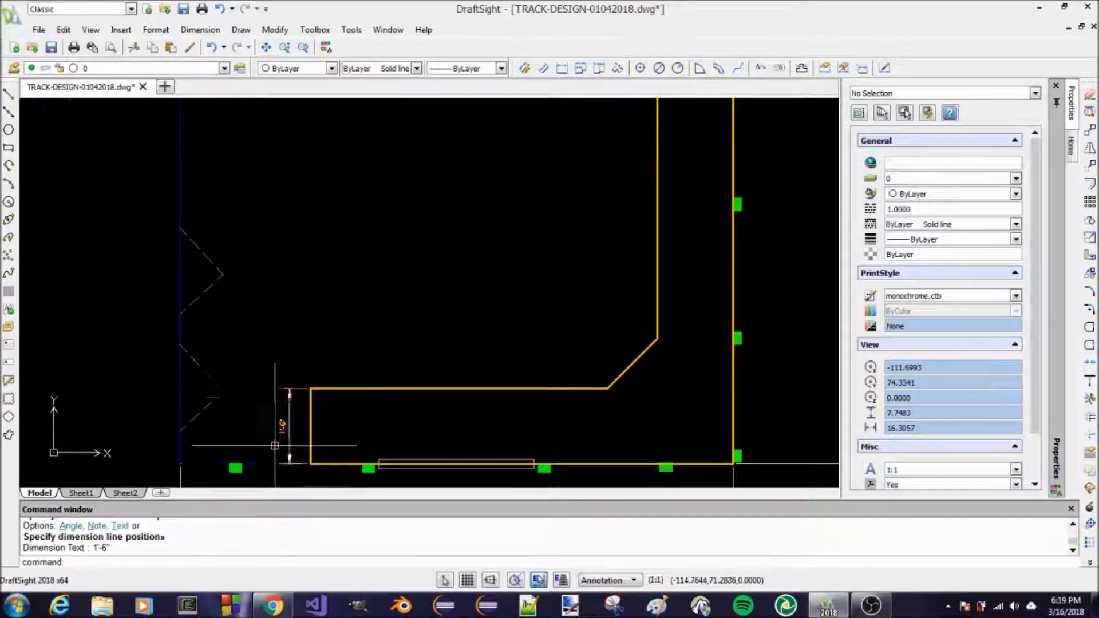
scroll(278, 420, up, 6)
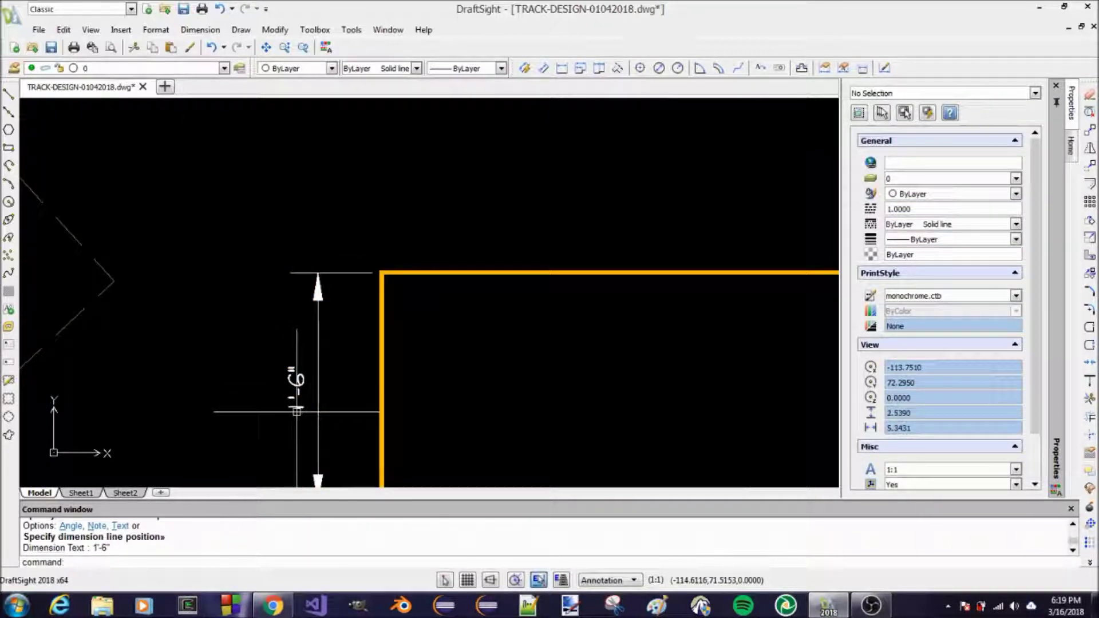
scroll(309, 418, down, 6)
- Dimension the short end edge of the upper benchwork arm beside the door, placing the dimension inside the outline
scroll(316, 426, up, 5)
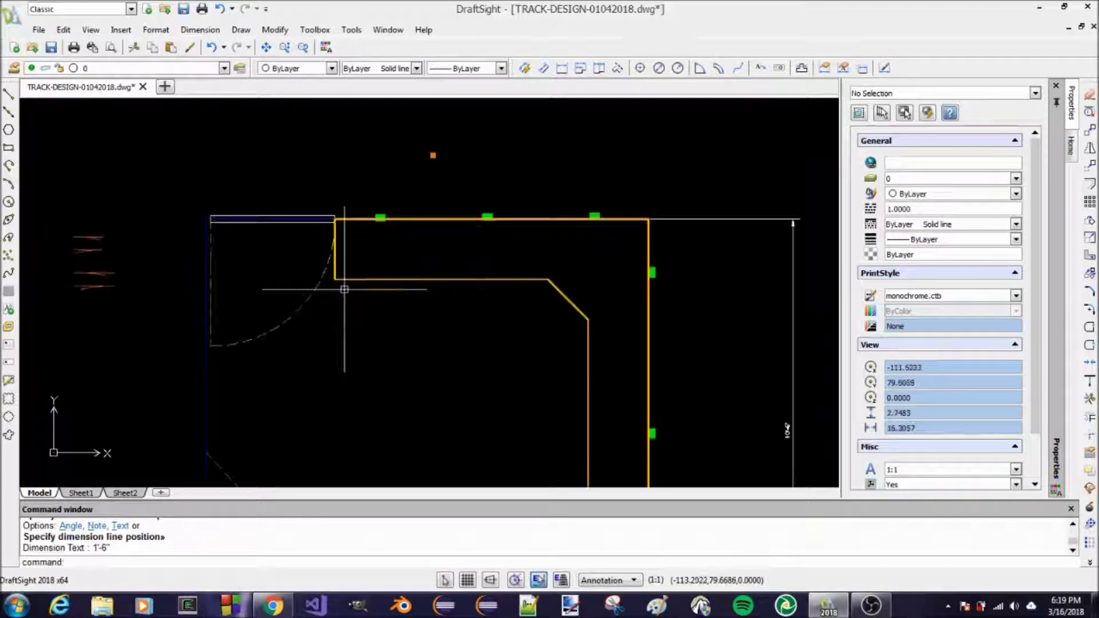
key(Return)
click(331, 262)
scroll(394, 309, down, 2)
scroll(363, 221, up, 4)
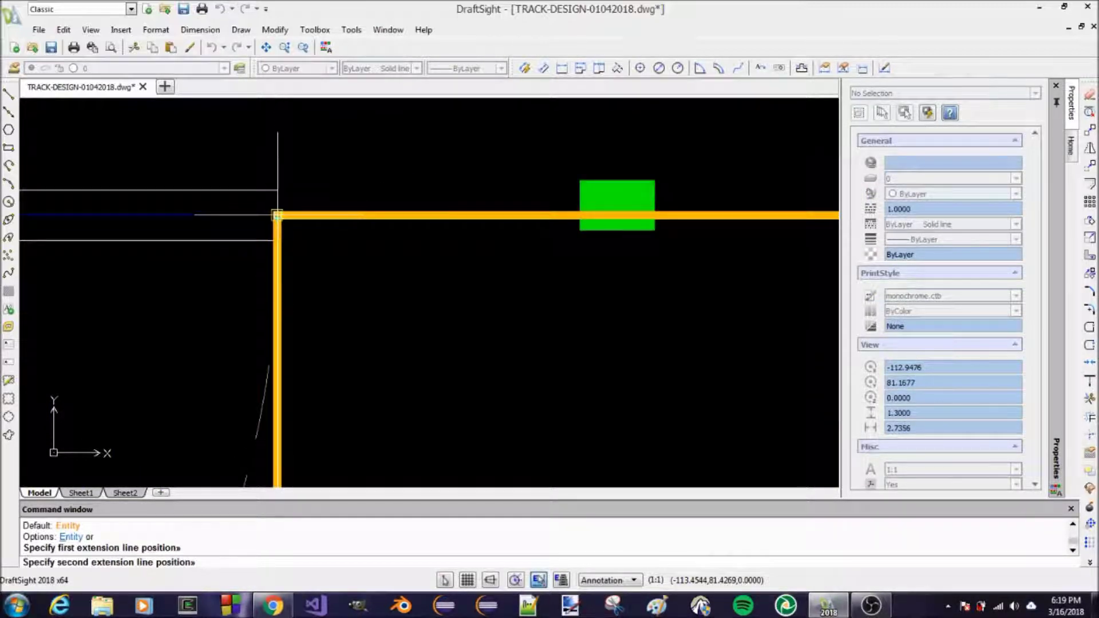
click(277, 215)
scroll(379, 227, down, 2)
click(392, 263)
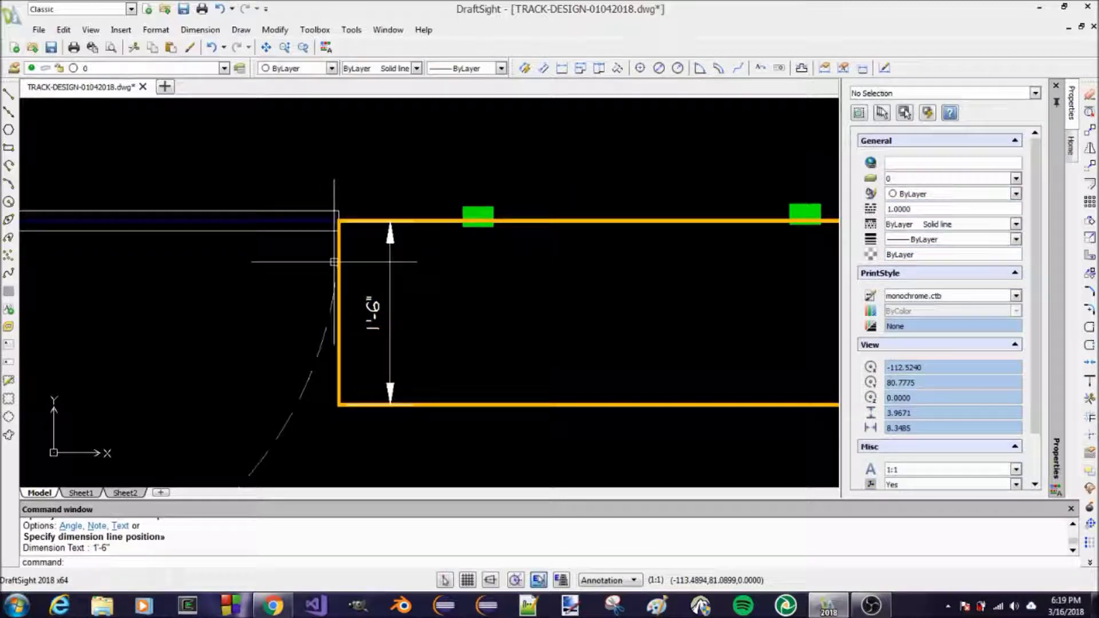
scroll(334, 262, down, 4)
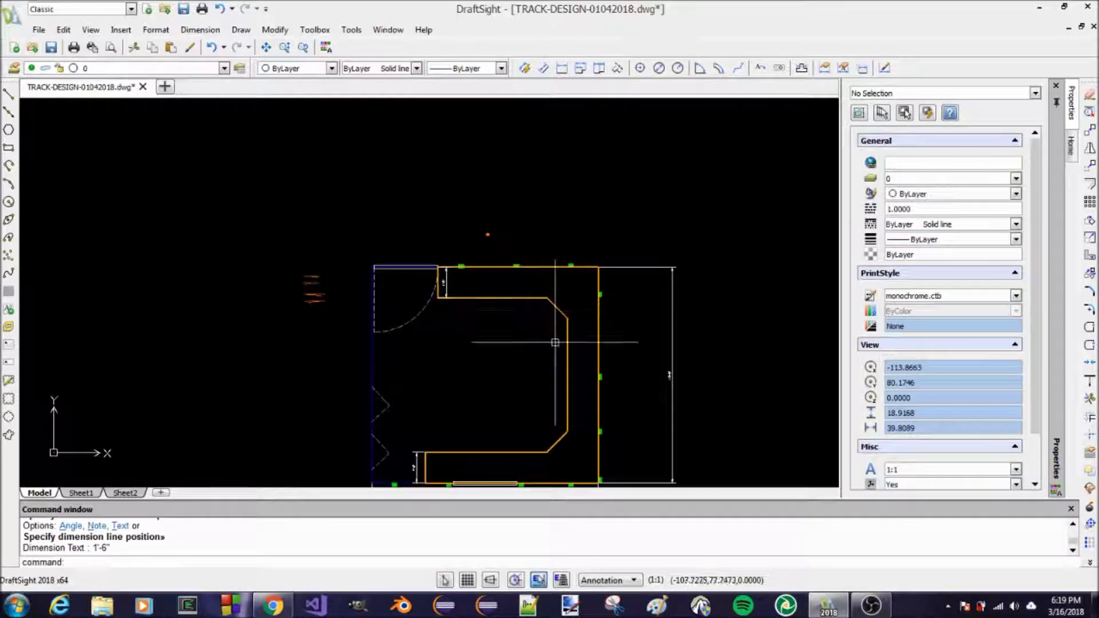
- Dimension the depth of the right-hand benchwork run from the upper chamfer's lower corner to the wall
scroll(554, 343, up, 4)
key(Return)
click(565, 294)
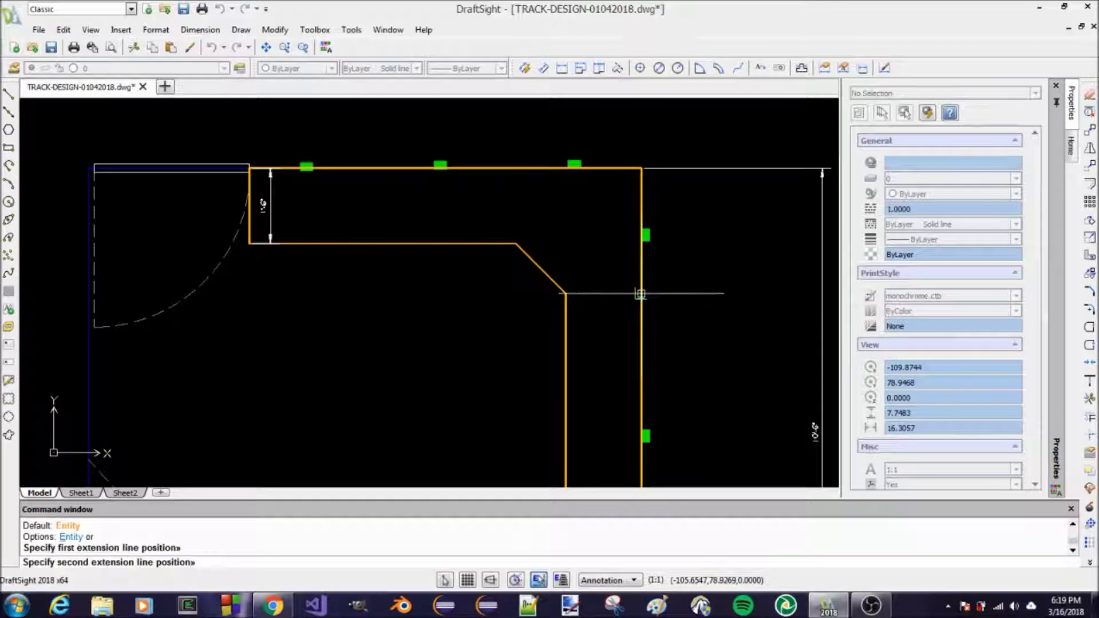
click(640, 294)
scroll(599, 294, up, 3)
click(534, 290)
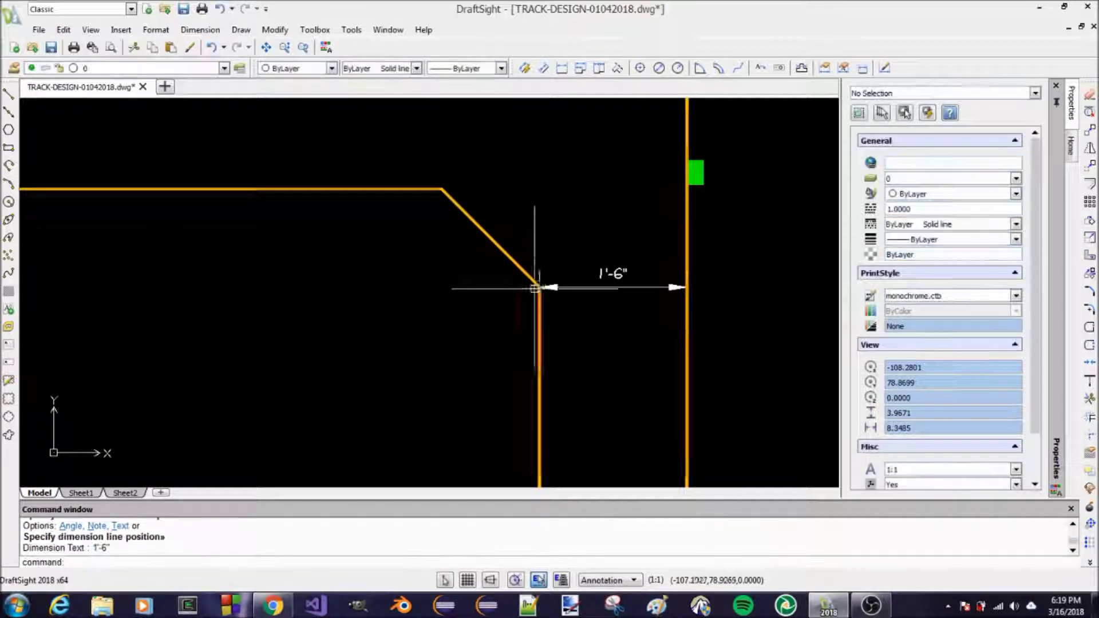
scroll(605, 252, down, 3)
scroll(605, 252, down, 4)
scroll(572, 355, up, 2)
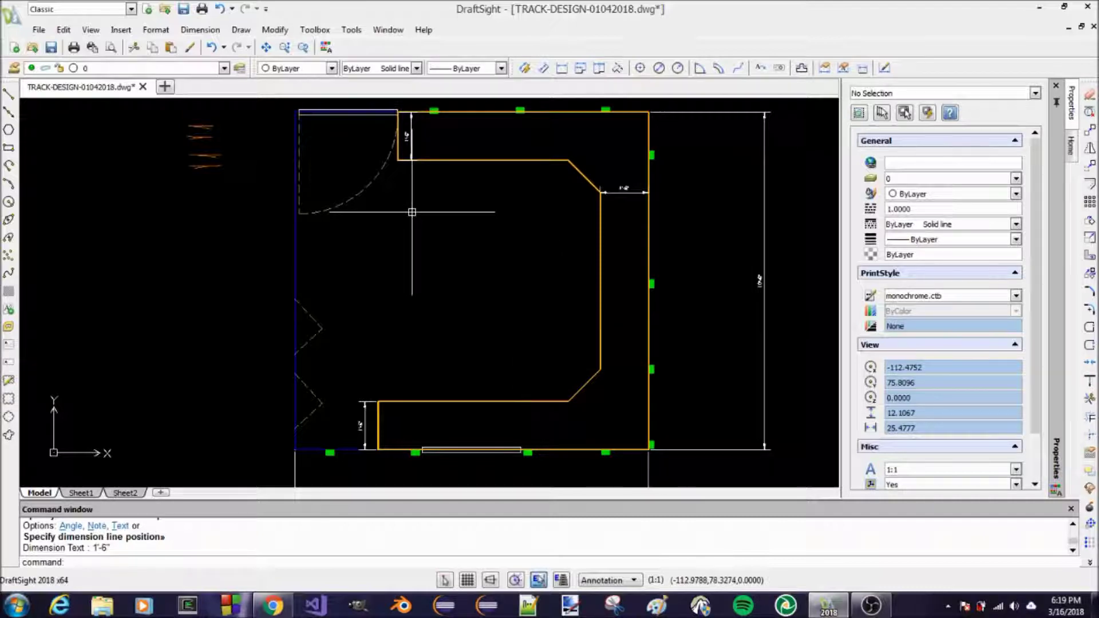
key(Return)
click(402, 401)
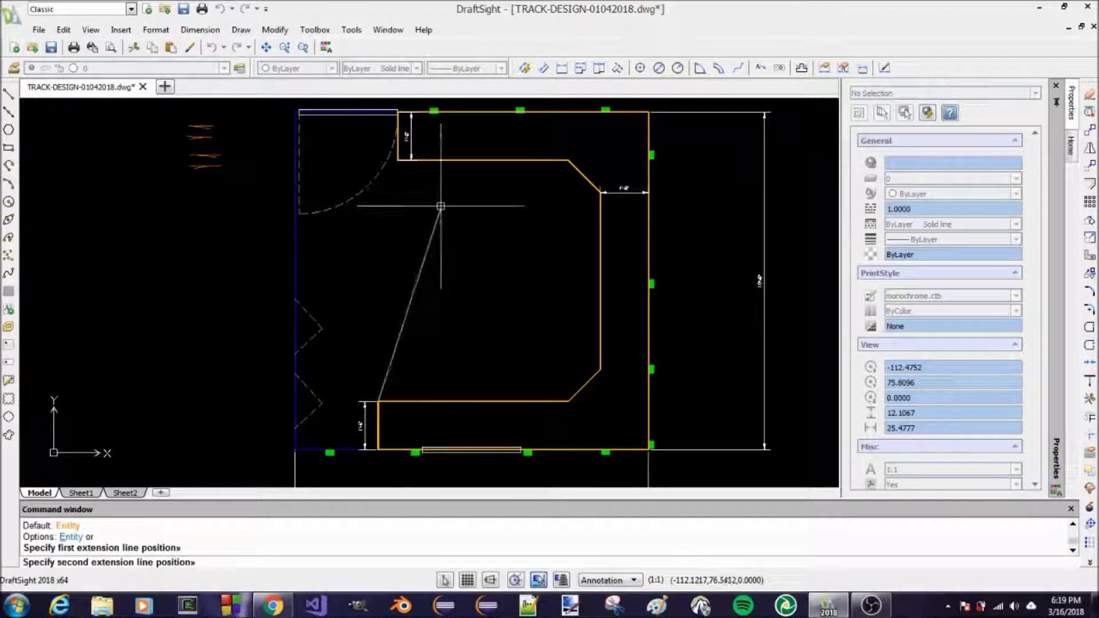
key(Escape)
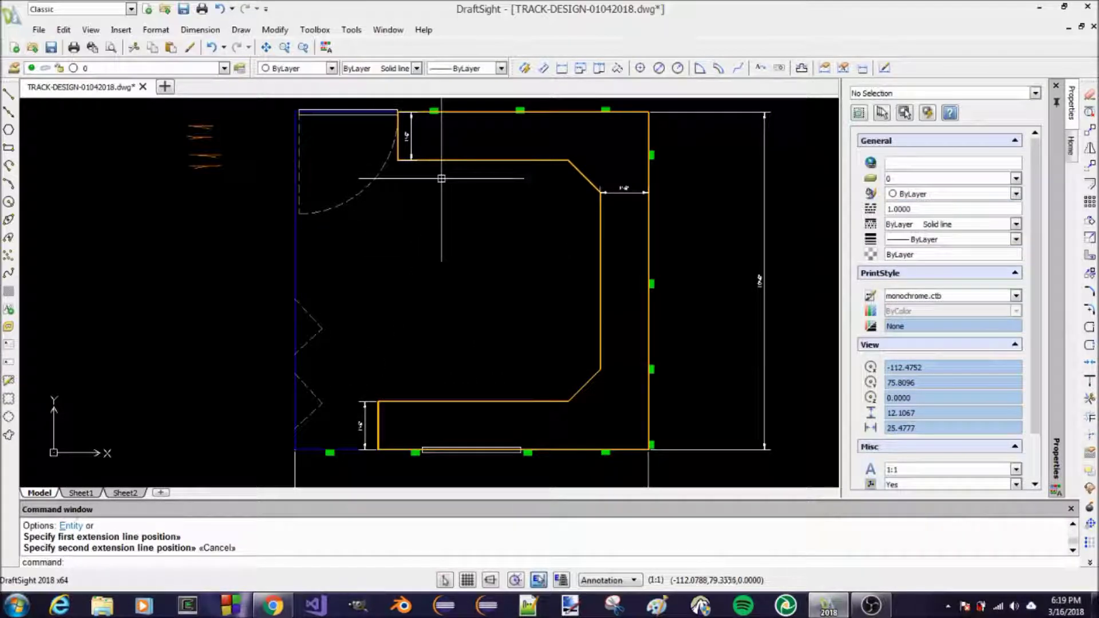
- Dimension the distance between the inner edges of the upper and lower benchwork arms at their chamfer corners
key(Return)
click(571, 165)
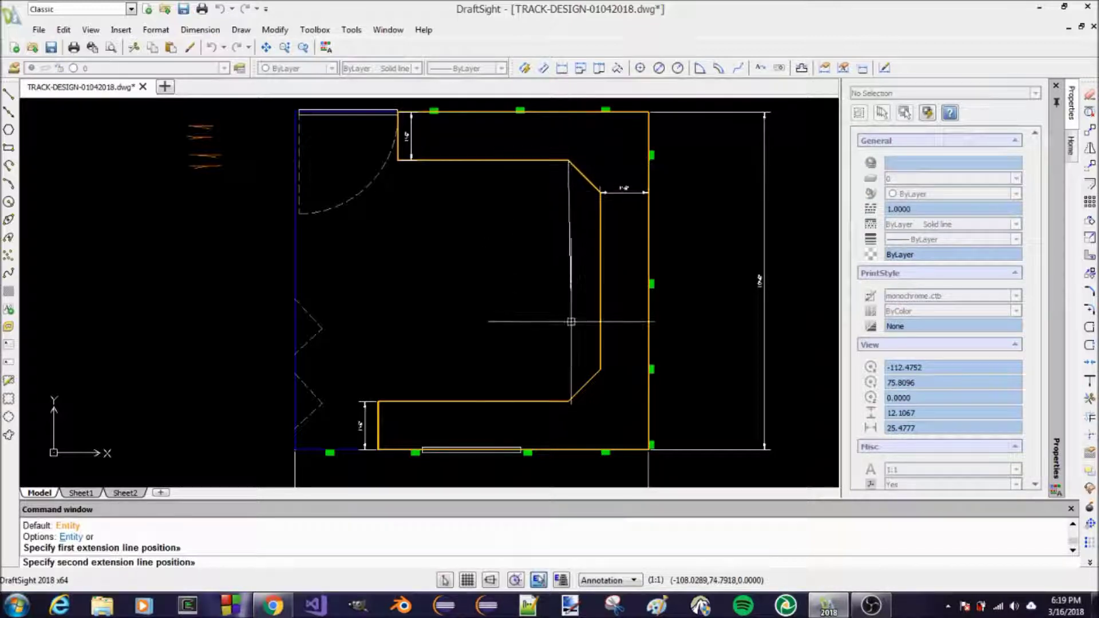
click(567, 395)
scroll(566, 391, up, 4)
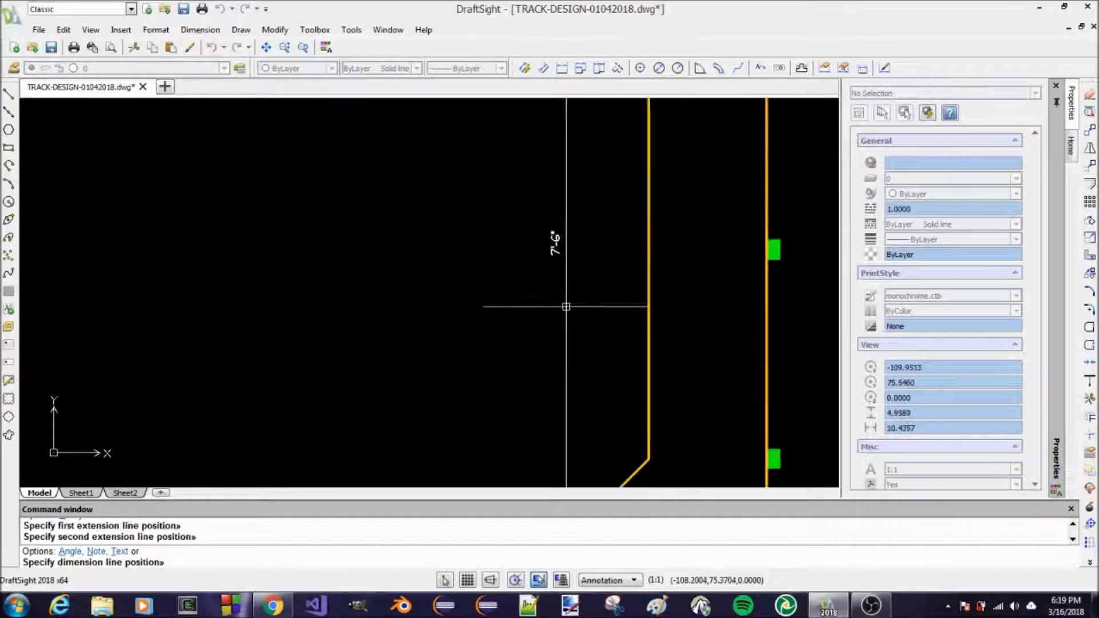
click(568, 298)
scroll(572, 257, up, 4)
scroll(541, 264, down, 10)
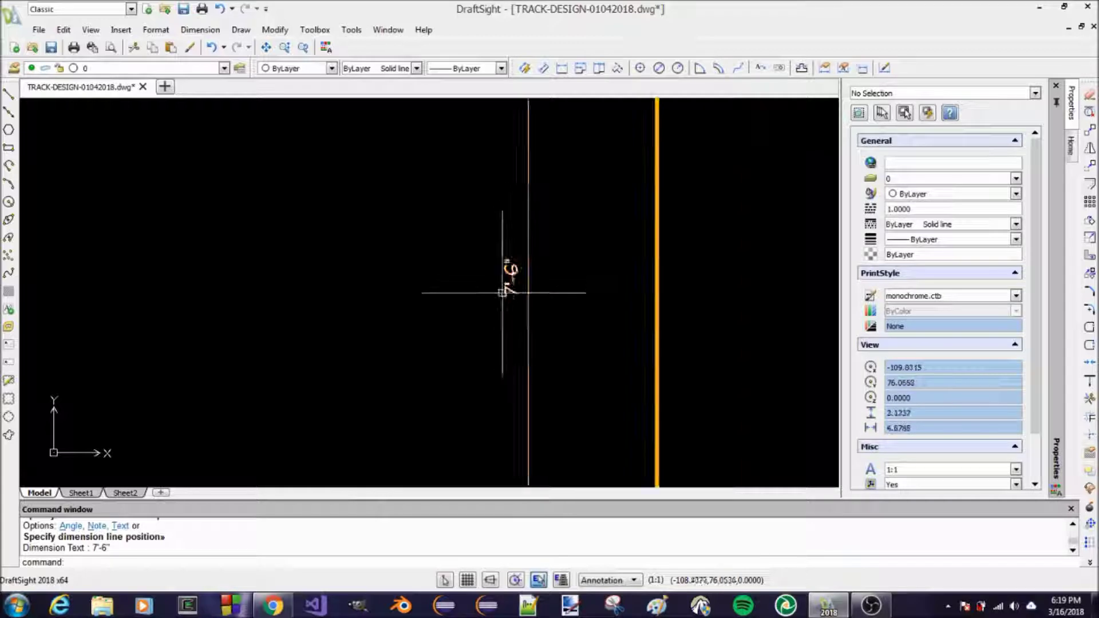
- Delete the dimension between the two benchwork arms and the depth dimension of the right-hand run
key(Escape)
key(Escape)
click(516, 293)
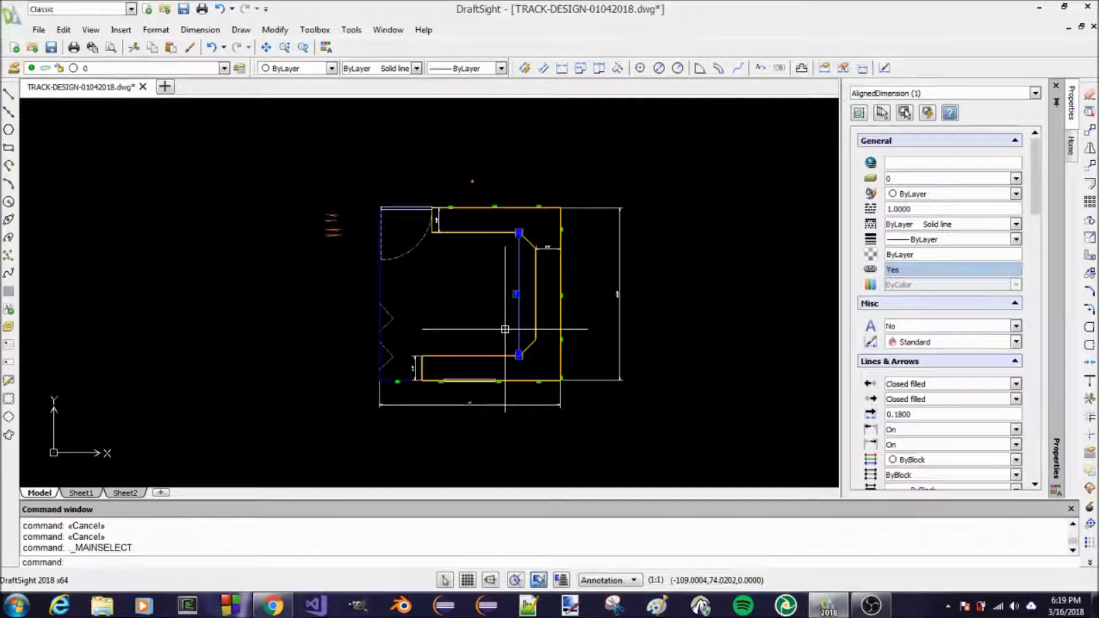
key(Return)
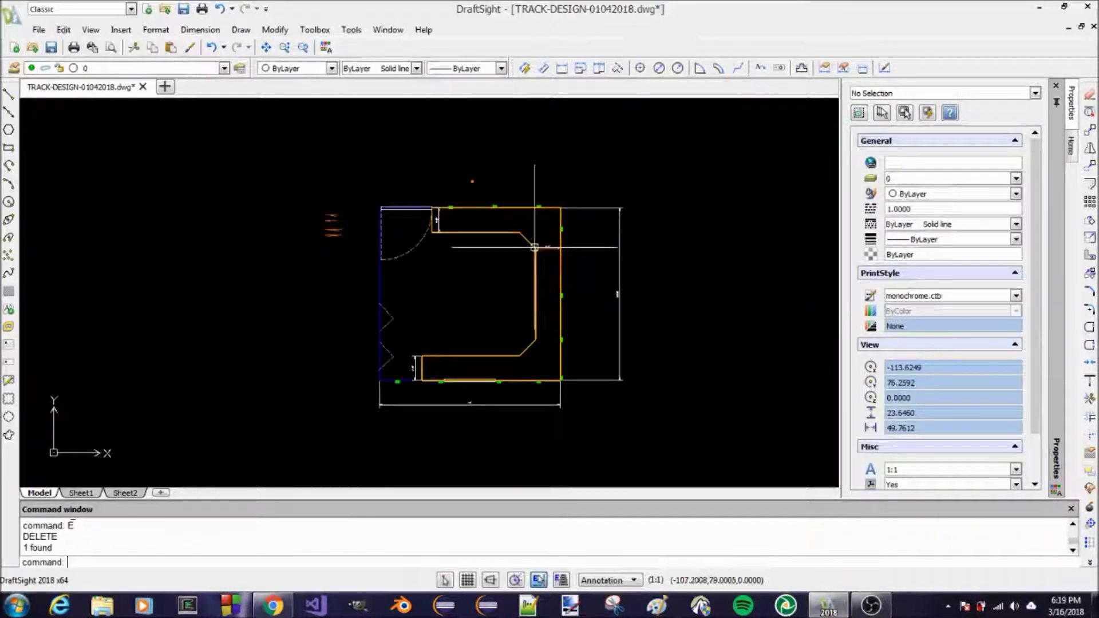
click(548, 247)
text(e)
key(Return)
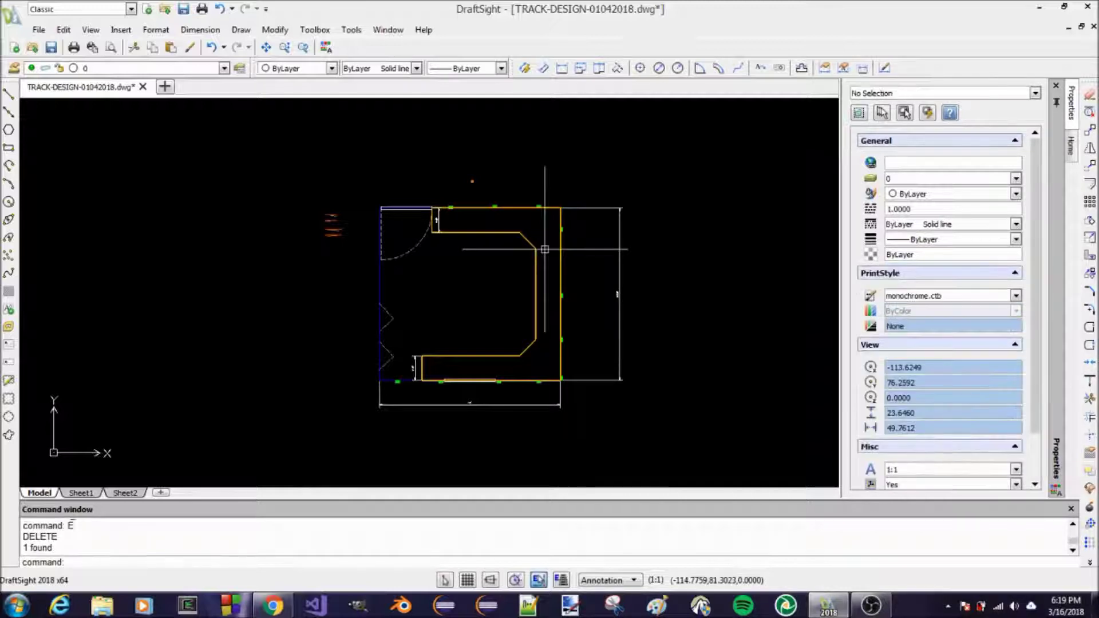
- Delete the dimensions at the short ends of the upper and lower benchwork arms
scroll(442, 207, up, 2)
click(431, 236)
scroll(431, 235, down, 1)
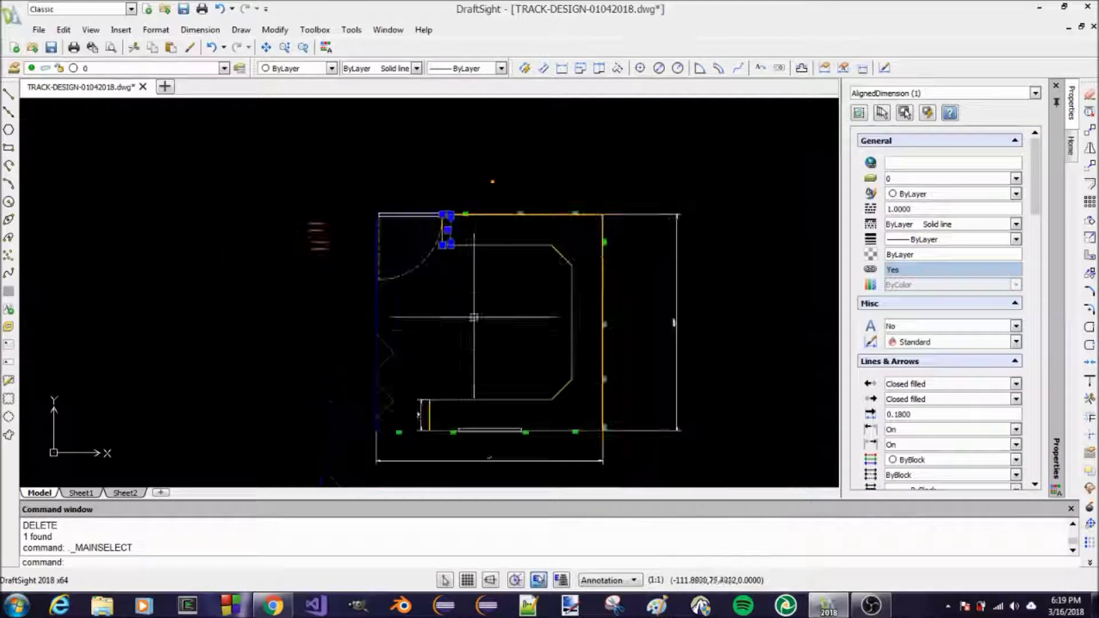
key(Escape)
scroll(421, 422, up, 3)
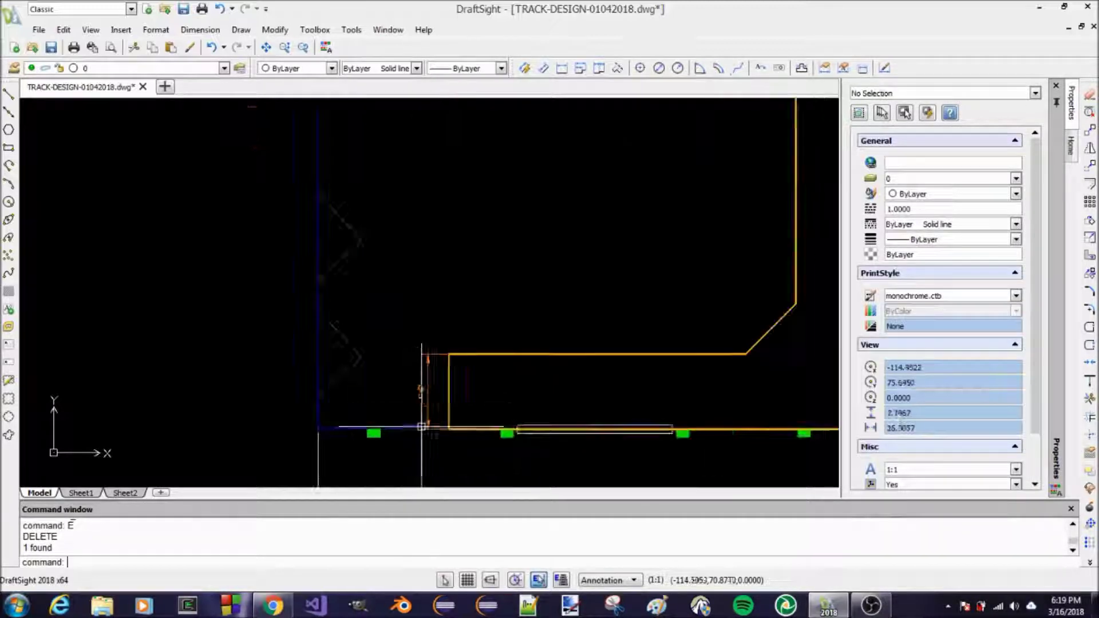
click(425, 405)
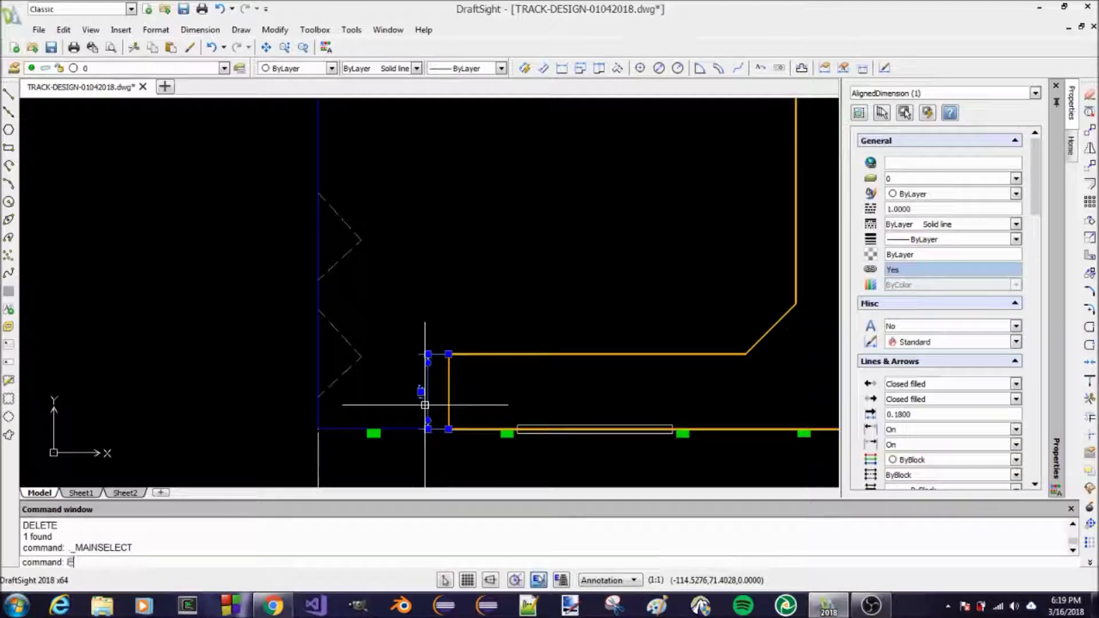
key(Return)
- Look over the finished benchwork layout and minimize the DraftSight window to show the desktop
scroll(441, 270, down, 3)
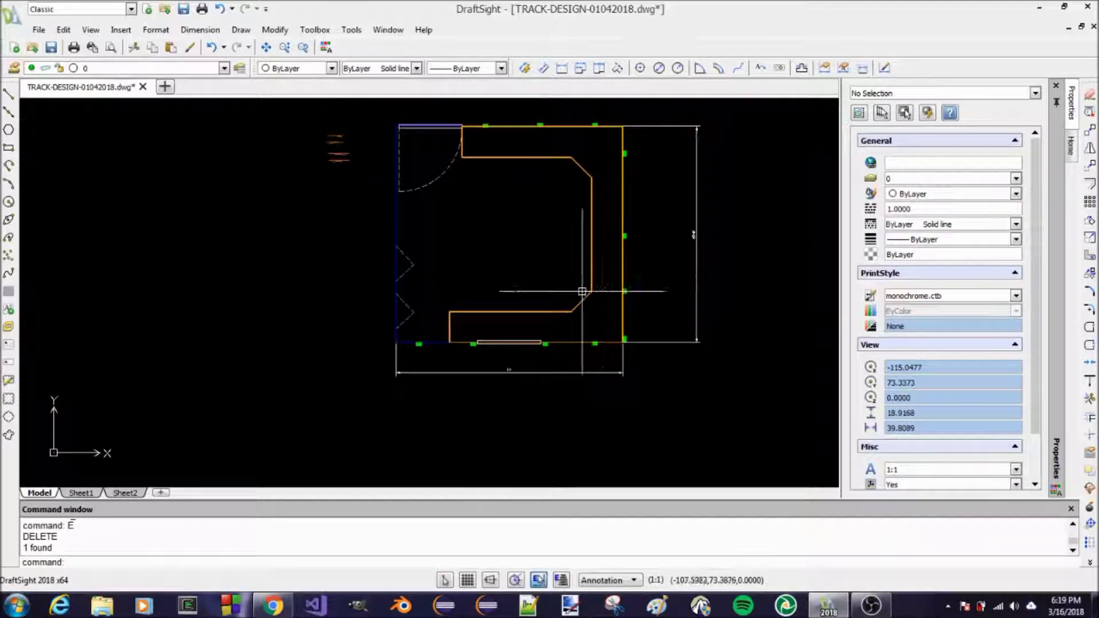
scroll(379, 131, up, 4)
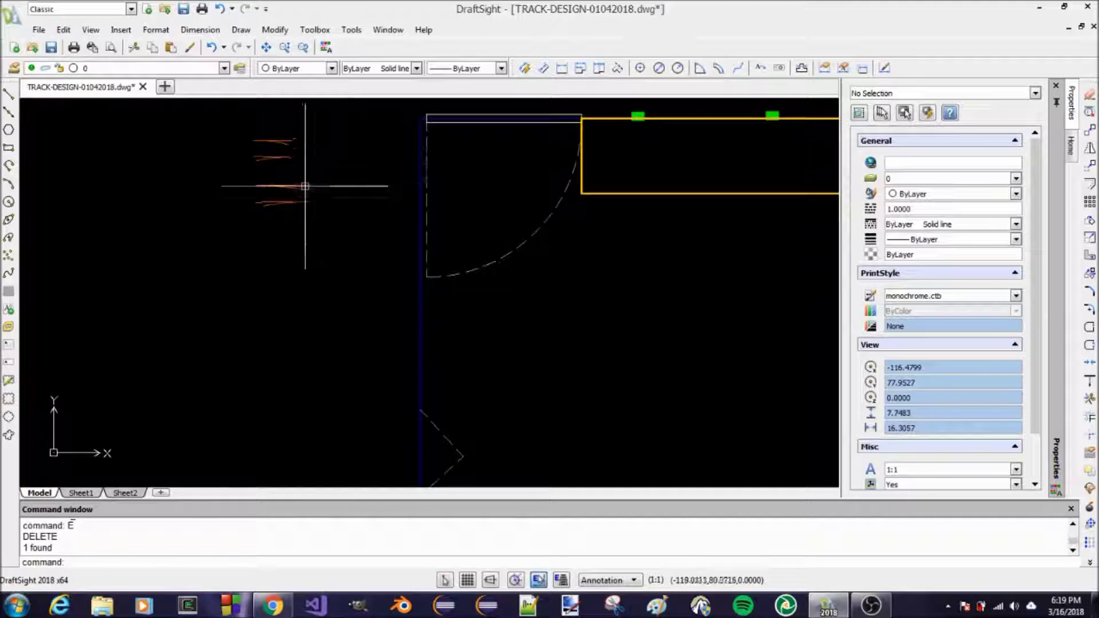
scroll(293, 198, down, 2)
scroll(353, 198, down, 1)
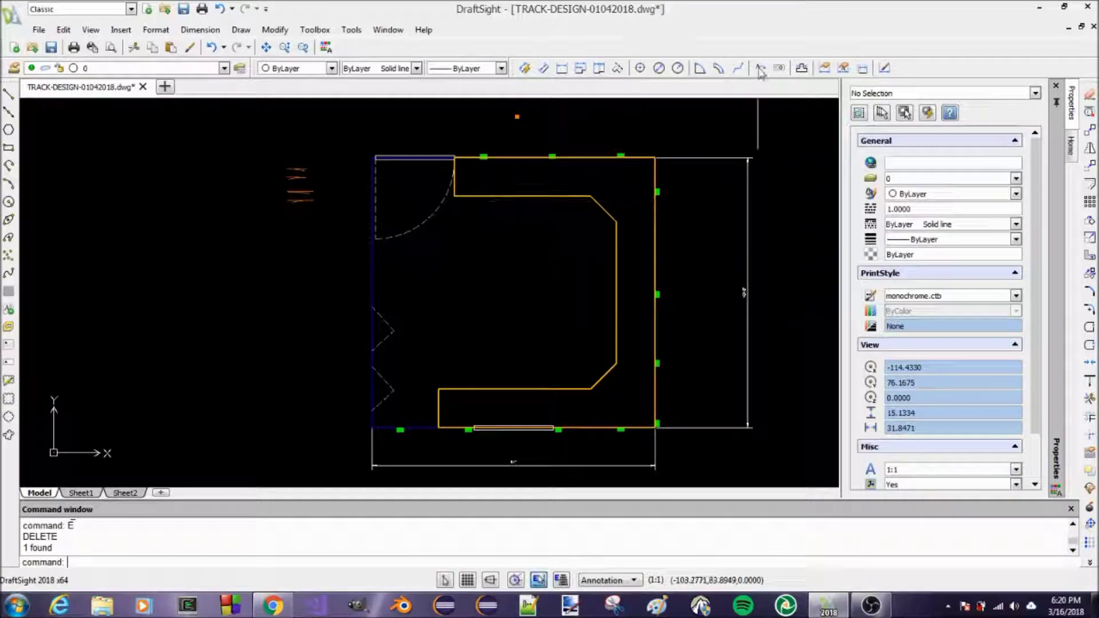
click(1040, 8)
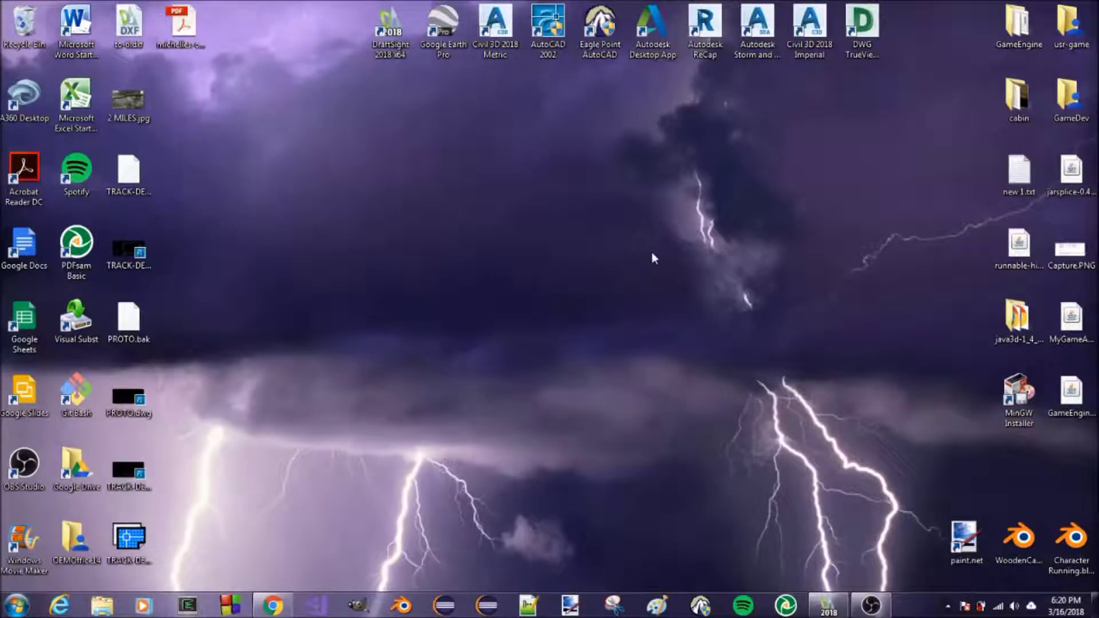